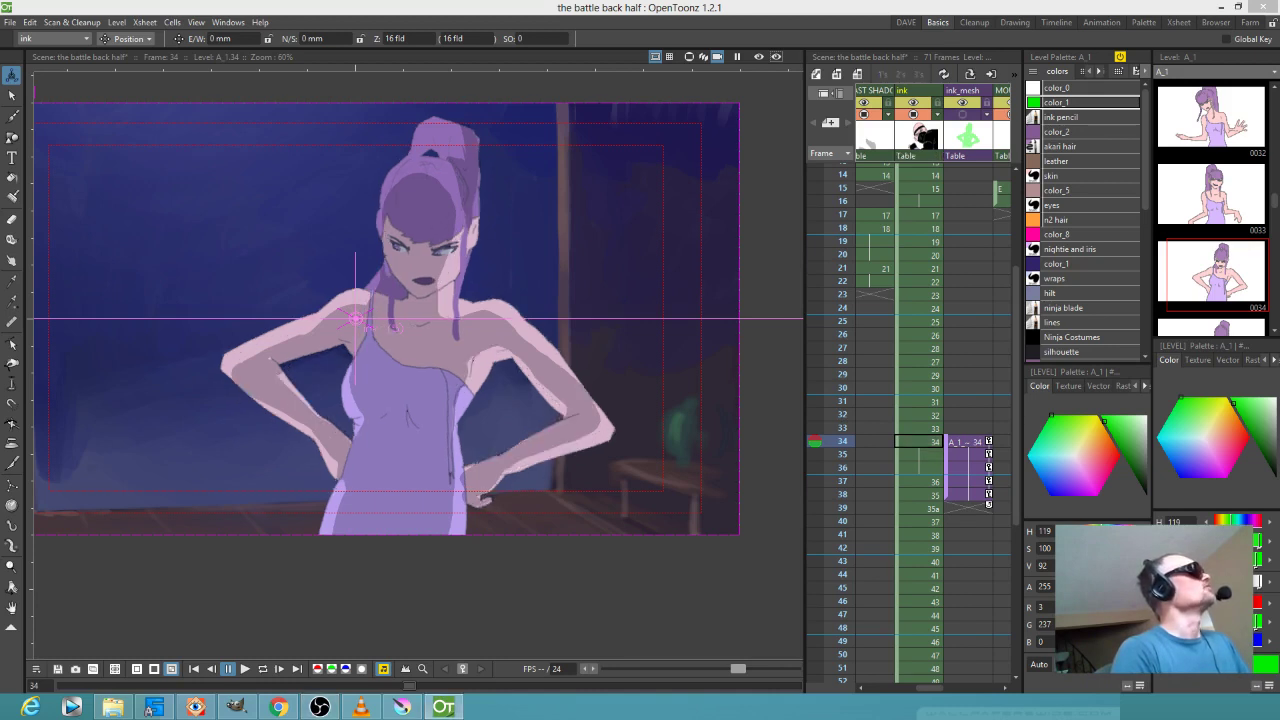
{"action": "left_click", "coordinate": [355, 318]}
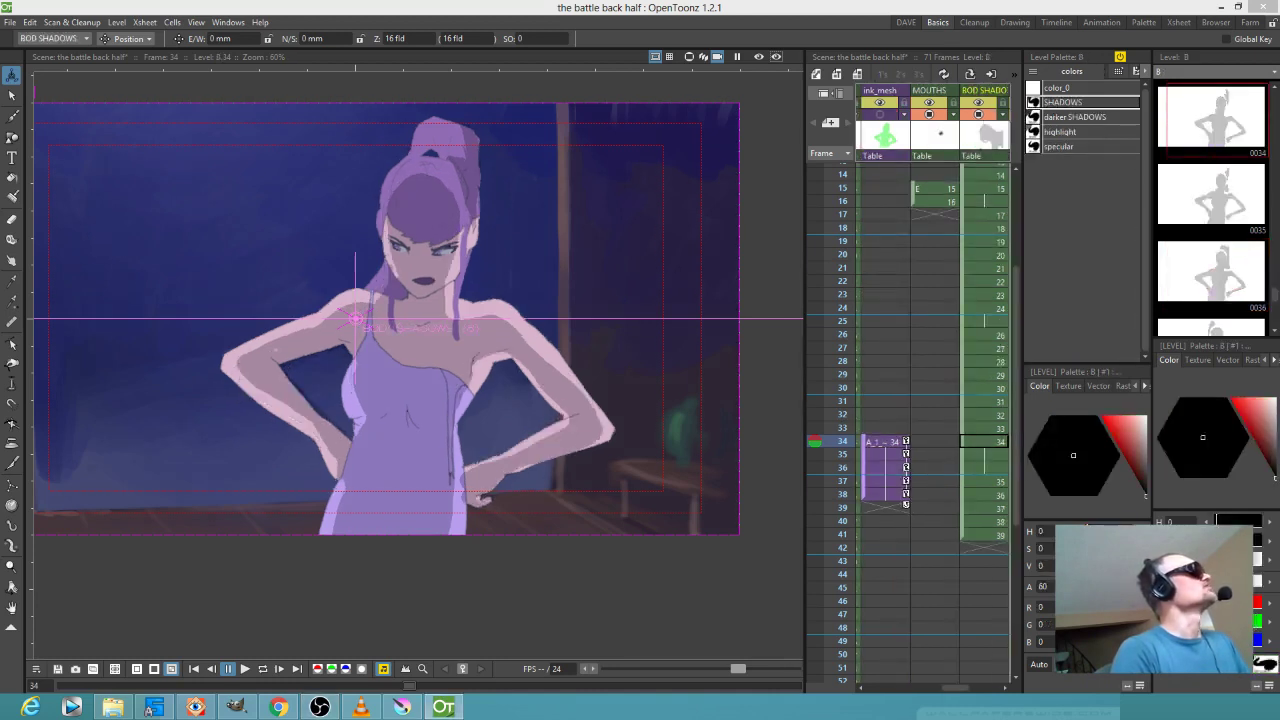
{"action": "left_click", "coordinate": [355, 318]}
{"action": "left_click", "coordinate": [355, 318]}
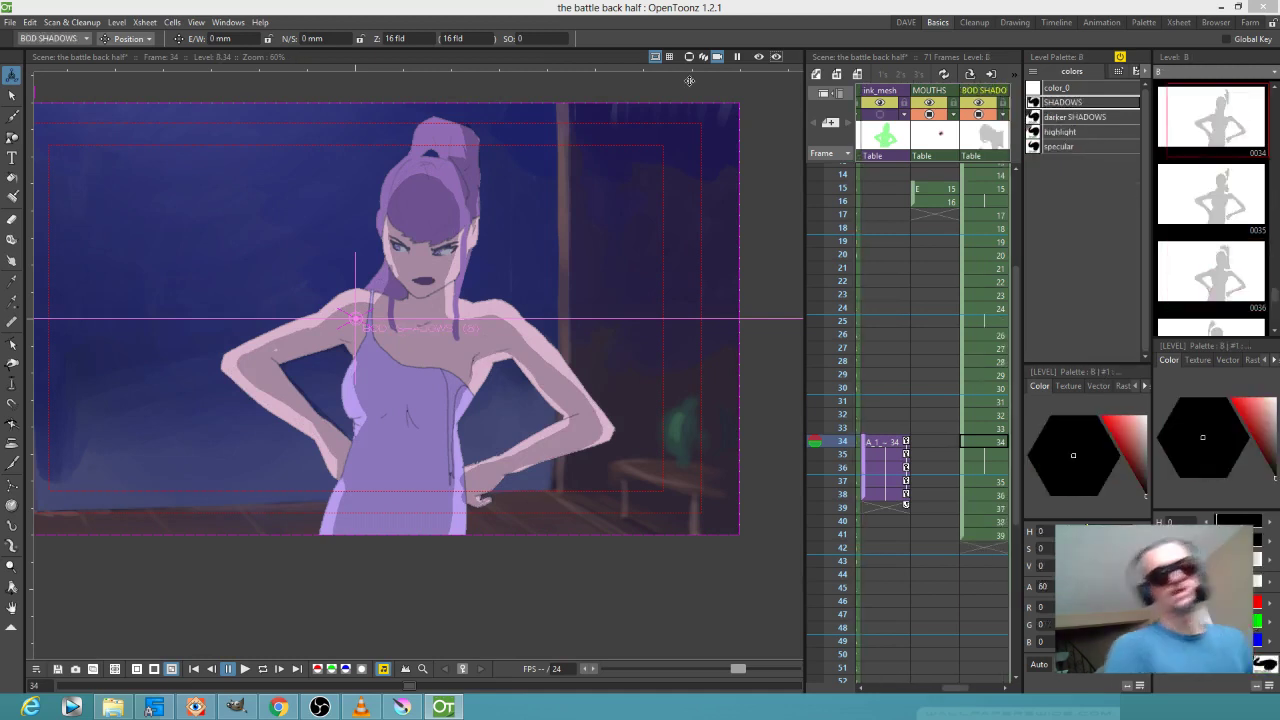
{"action": "scroll", "coordinate": [919, 424], "scroll_direction": "down", "scroll_amount": 1}
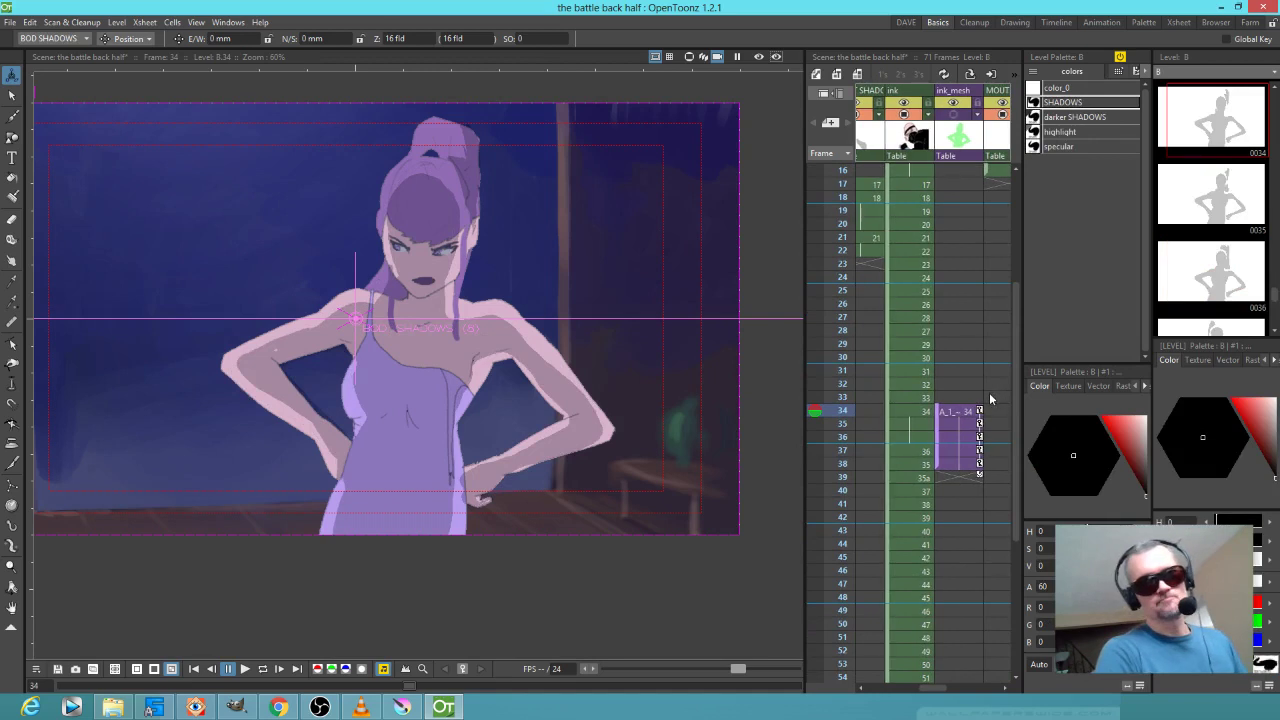
Step through the ink column's drawings from frame 33 to frame 40 to compare the character's poses.
{"action": "left_click", "coordinate": [927, 399]}
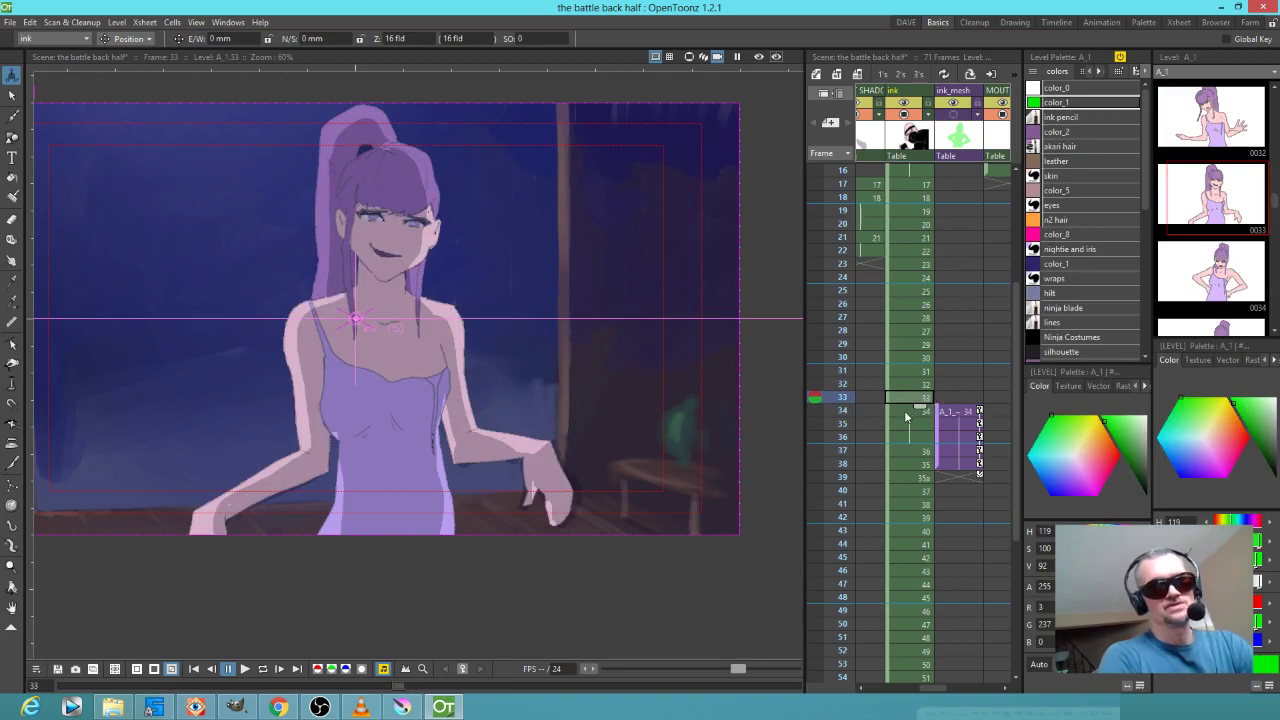
{"action": "left_click", "coordinate": [904, 410]}
{"action": "left_click", "coordinate": [902, 451]}
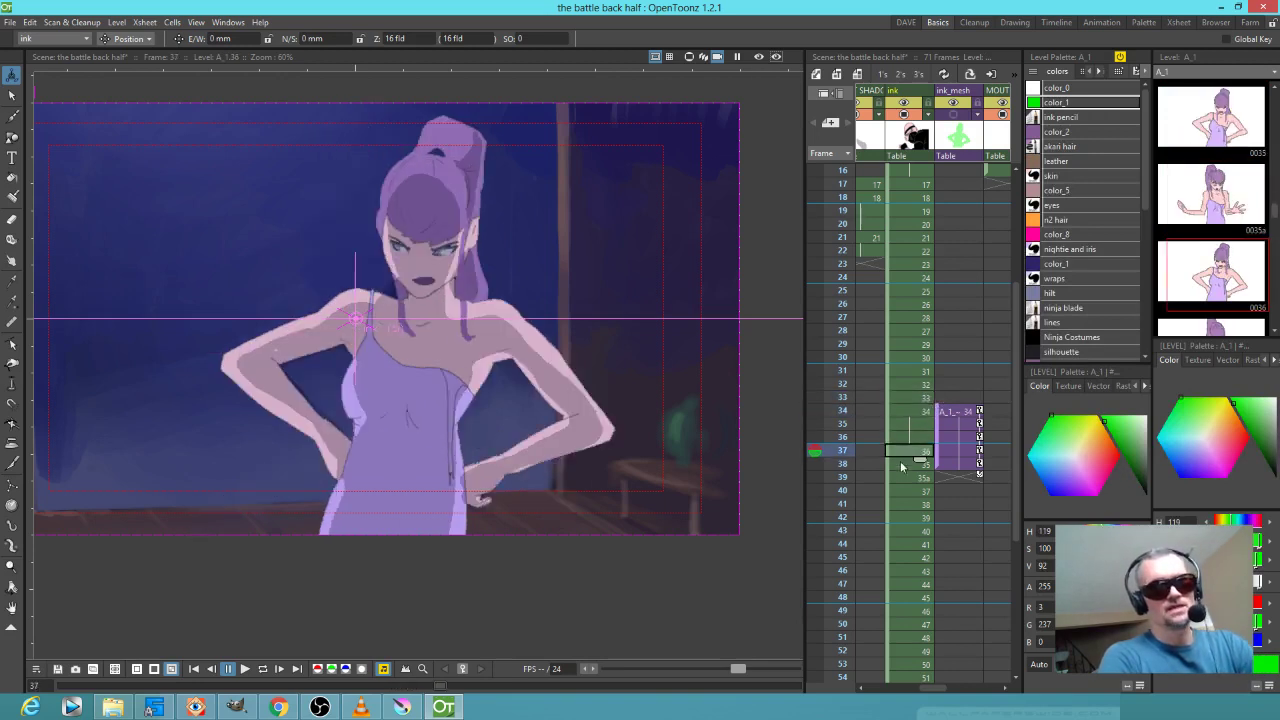
{"action": "left_click", "coordinate": [902, 464]}
{"action": "left_click", "coordinate": [905, 476]}
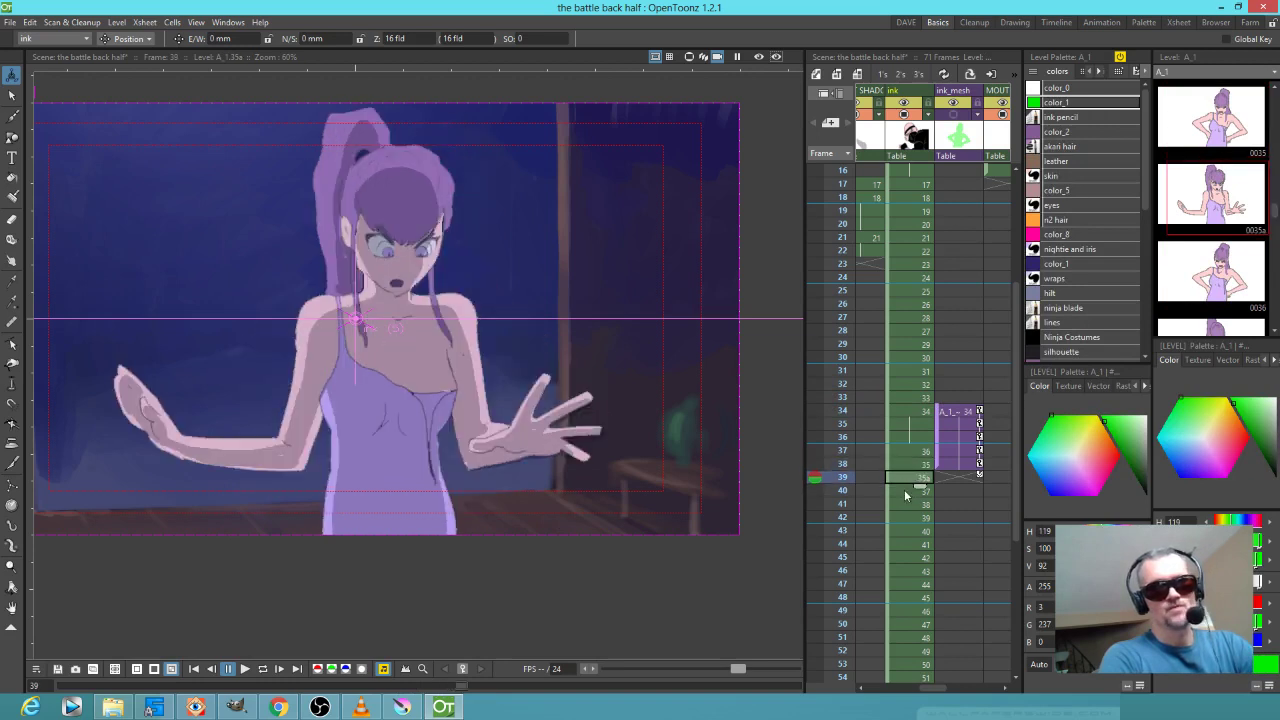
{"action": "left_click", "coordinate": [904, 489]}
{"action": "left_click", "coordinate": [905, 478]}
{"action": "left_click", "coordinate": [905, 465]}
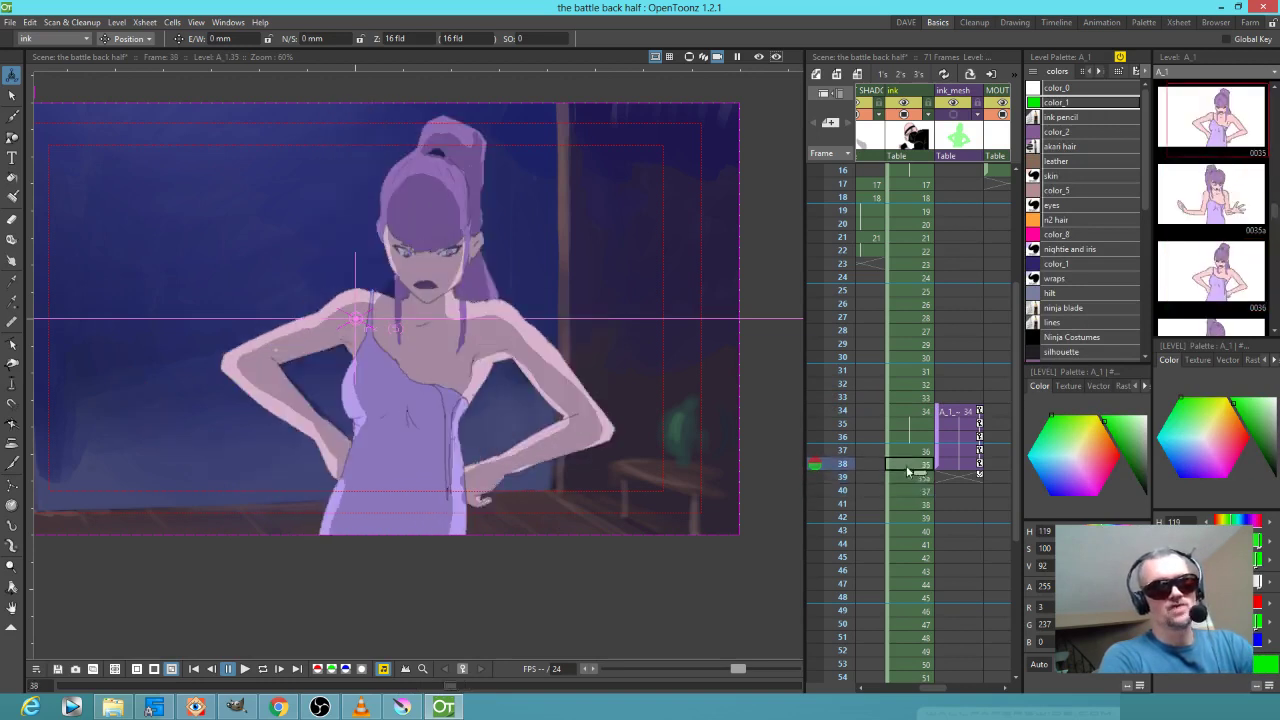
{"action": "left_click", "coordinate": [904, 477]}
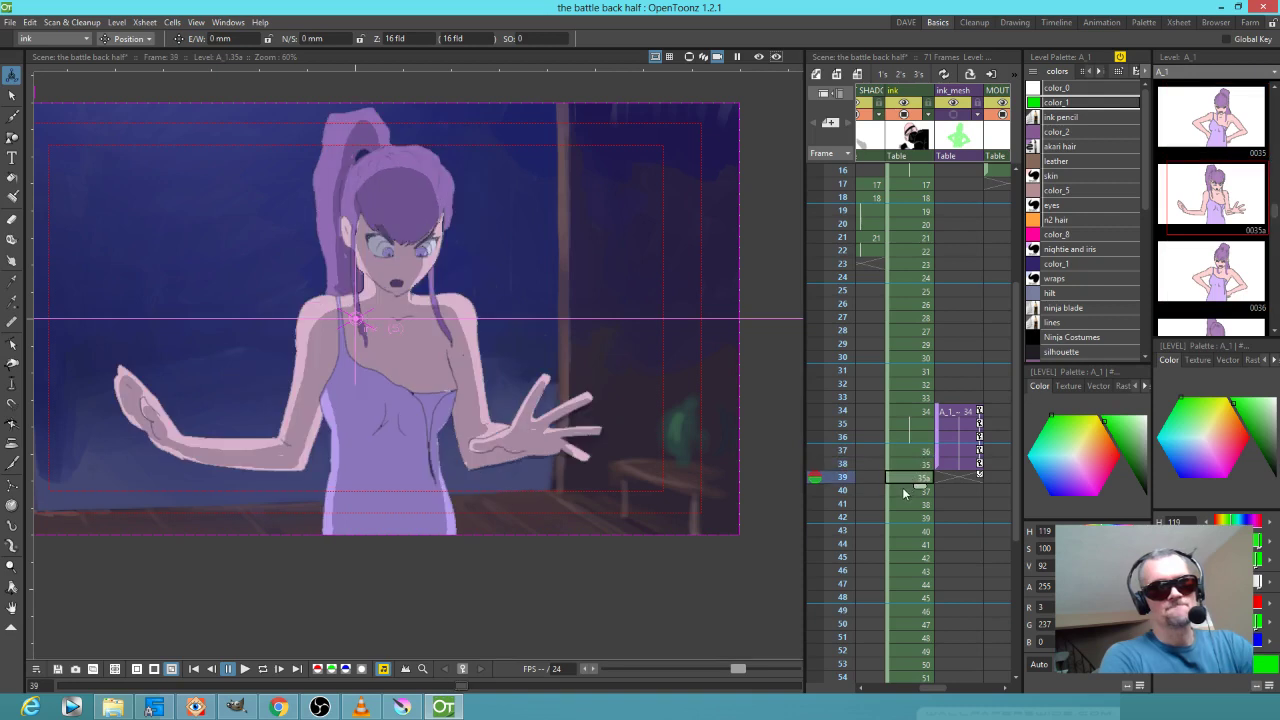
{"action": "left_click", "coordinate": [902, 489]}
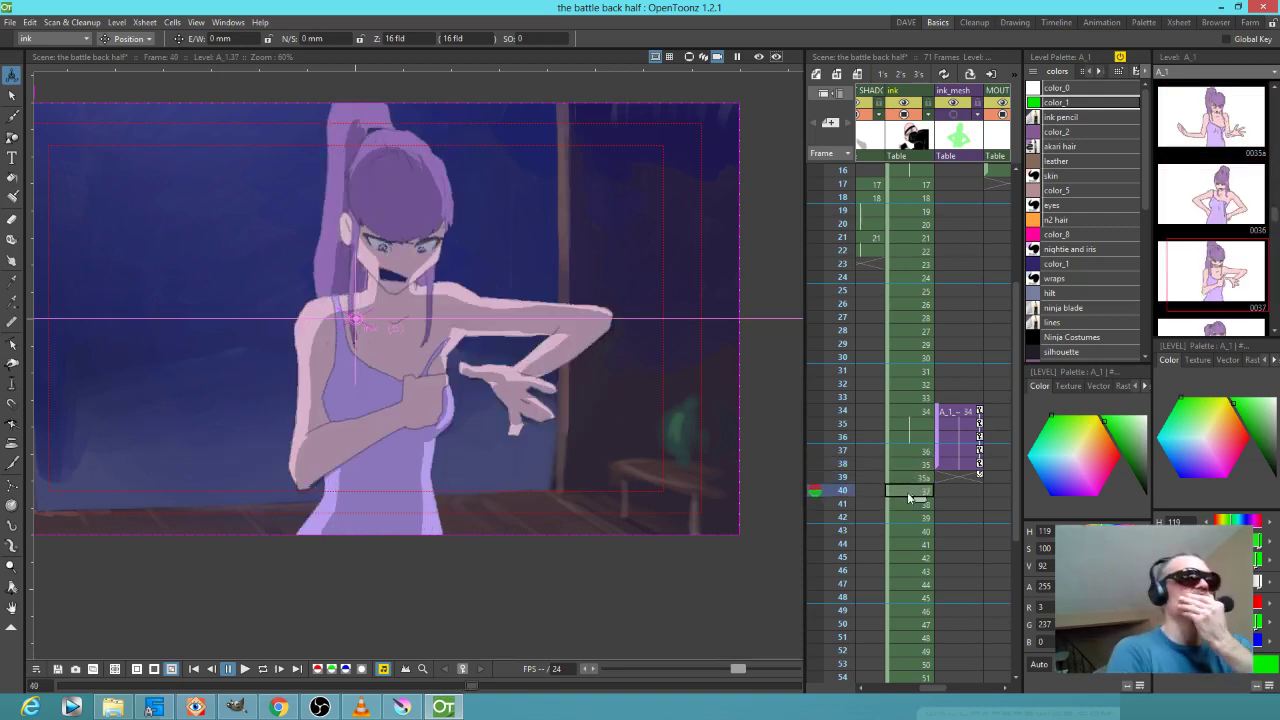
Select the ink drawing at frame 34 and activate the Plastic tool.
{"action": "left_click", "coordinate": [912, 411]}
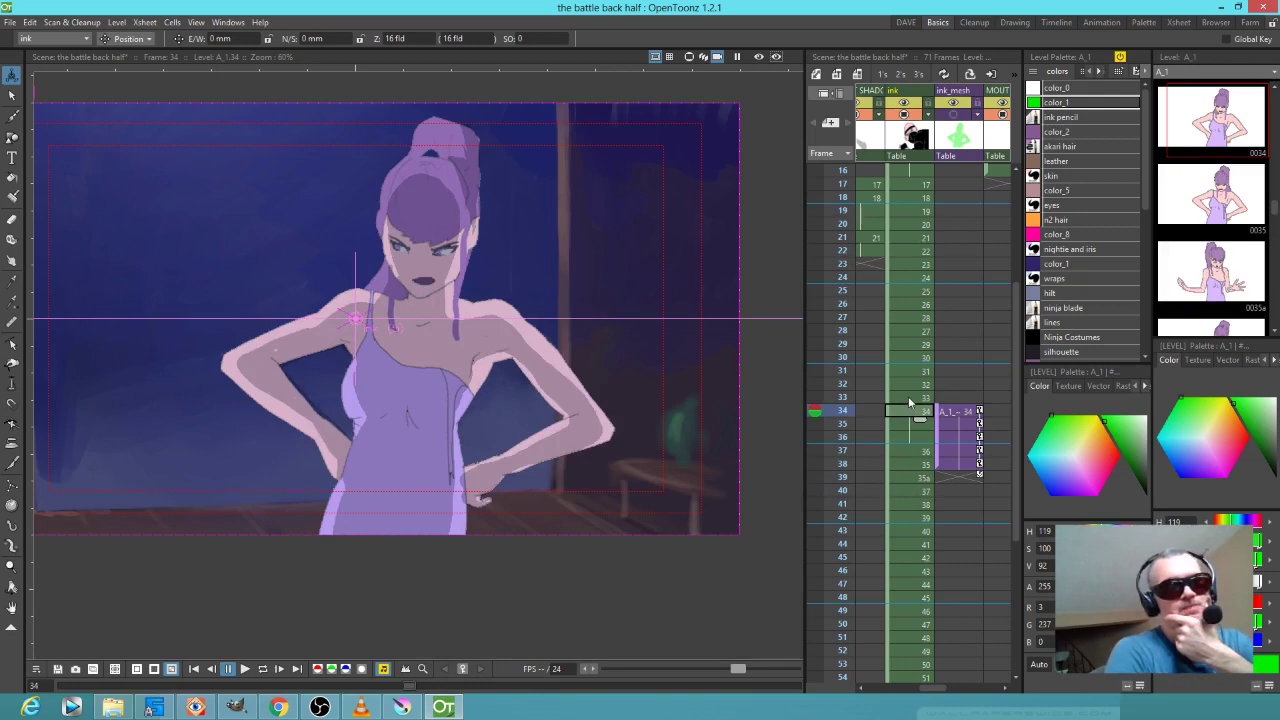
{"action": "left_click", "coordinate": [843, 412]}
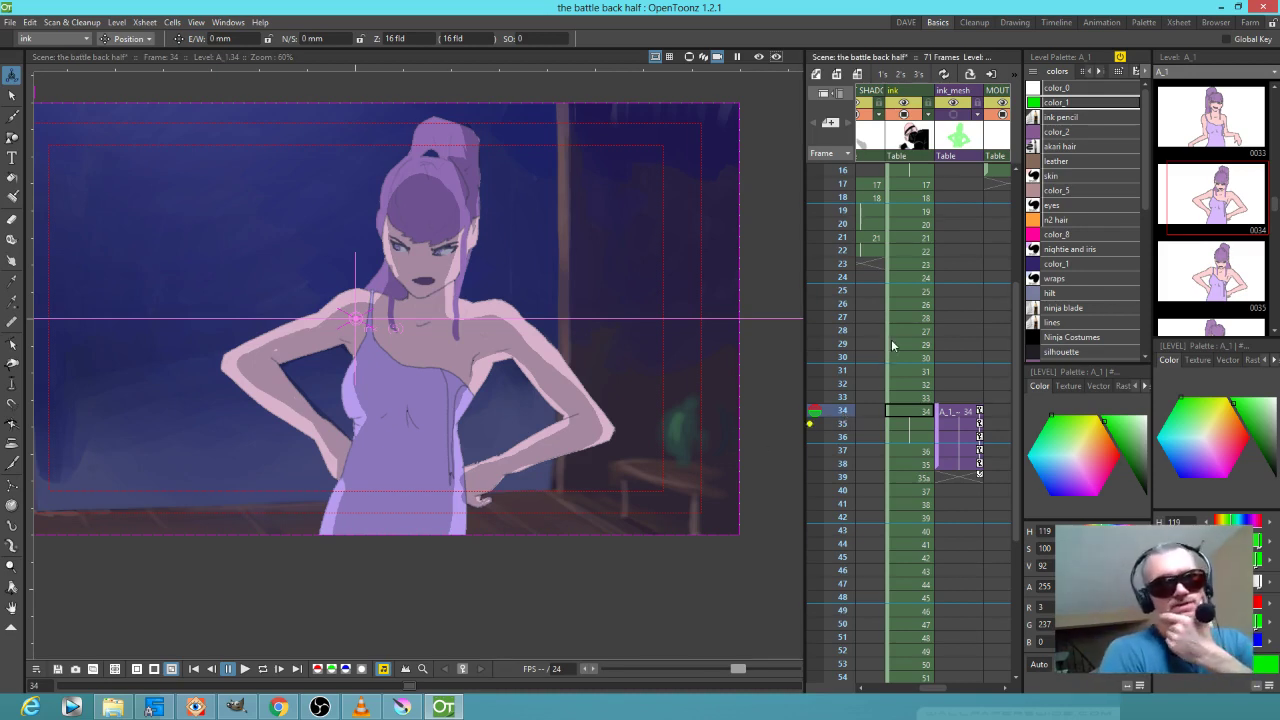
{"action": "mouse_move", "coordinate": [840, 410]}
{"action": "left_mouse_down"}
{"action": "mouse_move", "coordinate": [854, 325]}
{"action": "mouse_move", "coordinate": [857, 410]}
{"action": "left_mouse_up"}
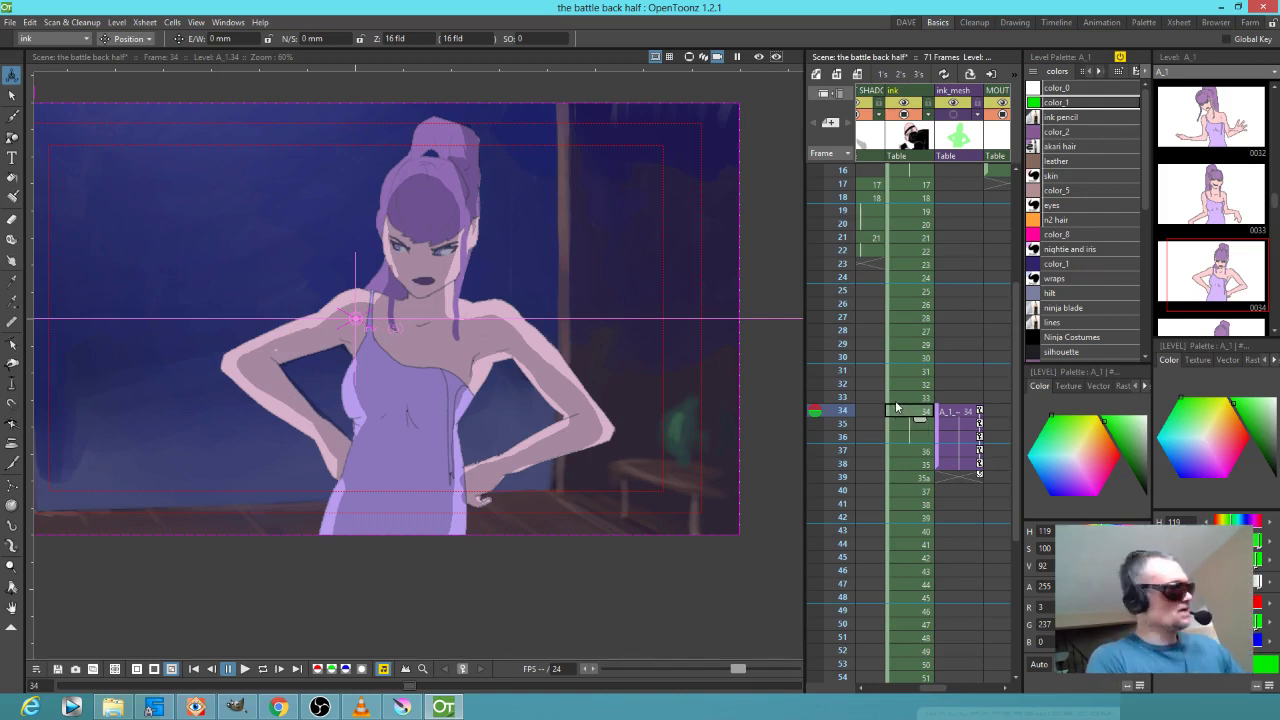
{"action": "key", "text": "x"}
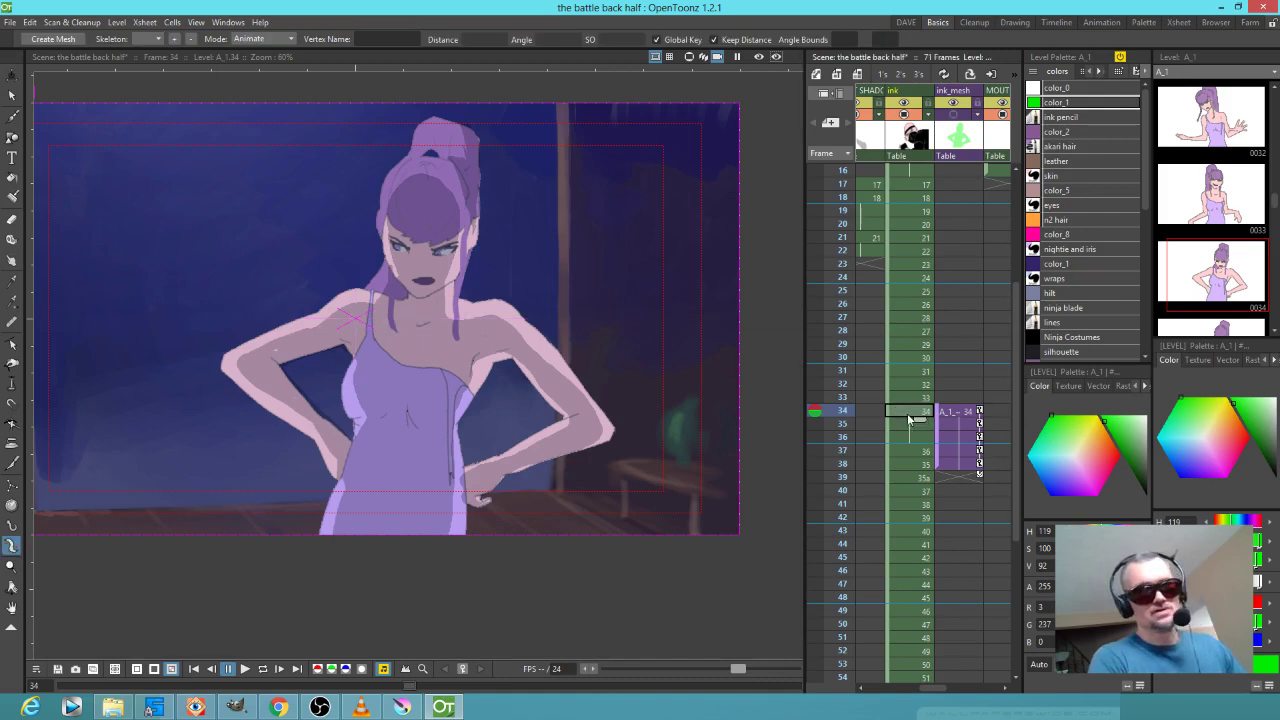
{"action": "left_click", "coordinate": [55, 39]}
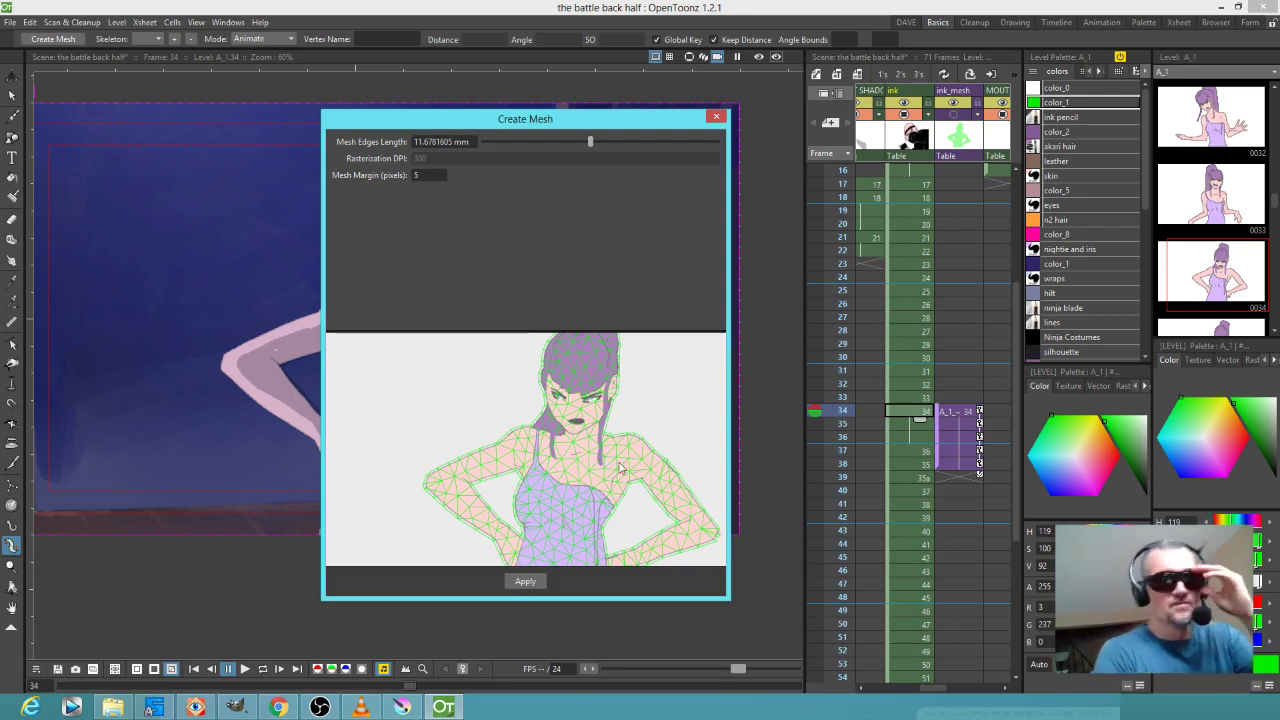
{"action": "scroll", "coordinate": [617, 462], "scroll_direction": "up", "scroll_amount": 3}
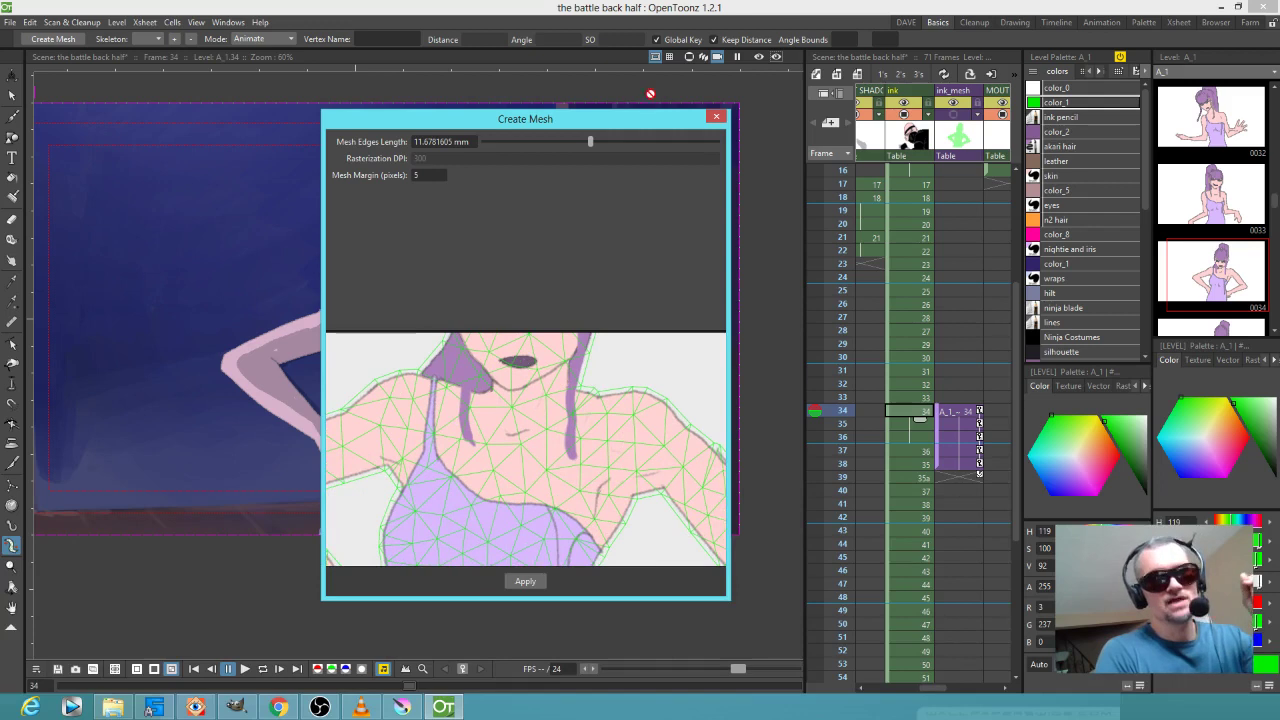
{"action": "mouse_move", "coordinate": [590, 140]}
{"action": "left_mouse_down"}
{"action": "mouse_move", "coordinate": [648, 140]}
{"action": "mouse_move", "coordinate": [515, 140]}
{"action": "mouse_move", "coordinate": [581, 141]}
{"action": "left_mouse_up"}
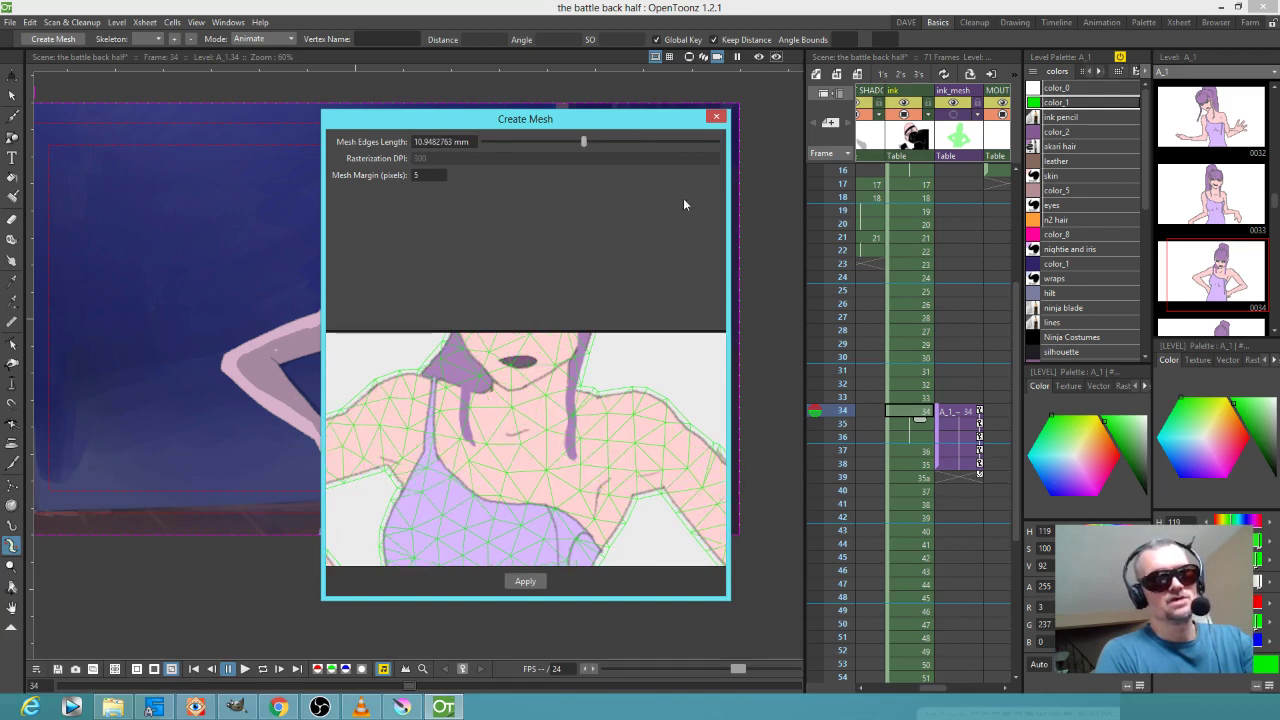
{"action": "left_click", "coordinate": [716, 116]}
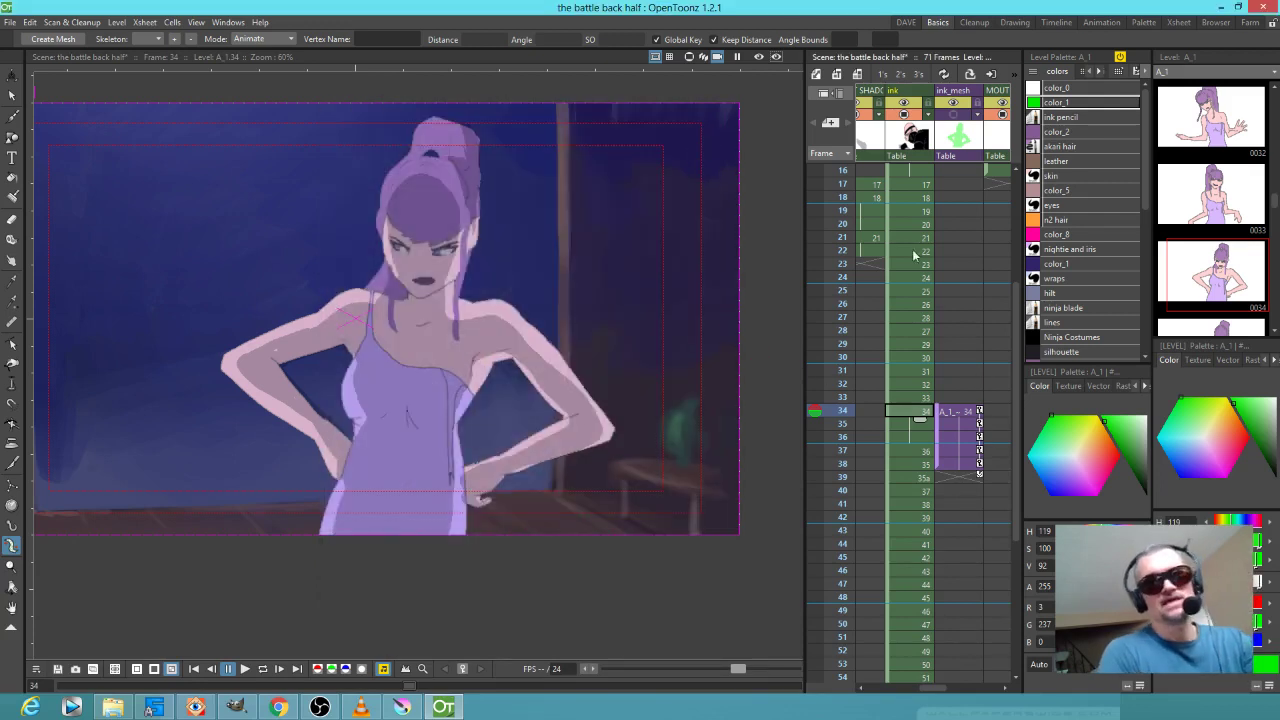
Make the ink_mesh column visible in the viewer and select its mesh cell at frame 34.
{"action": "left_click", "coordinate": [530, 428]}
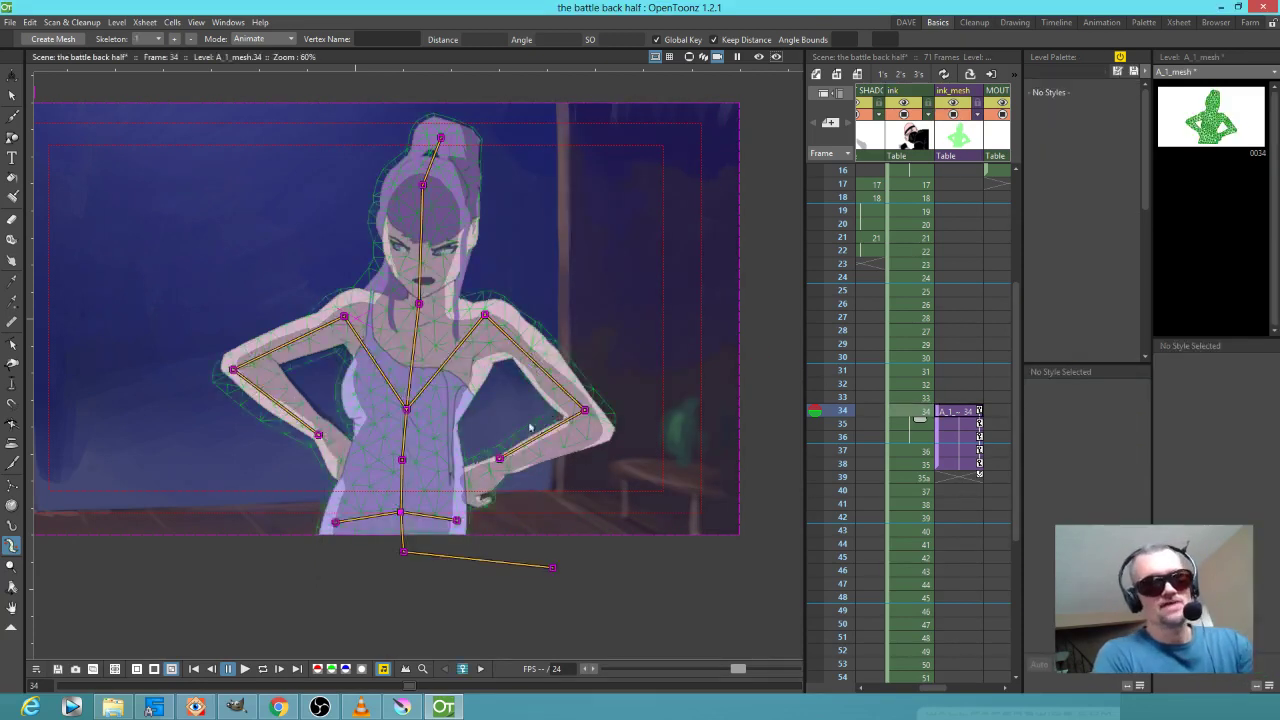
{"action": "left_click", "coordinate": [955, 412]}
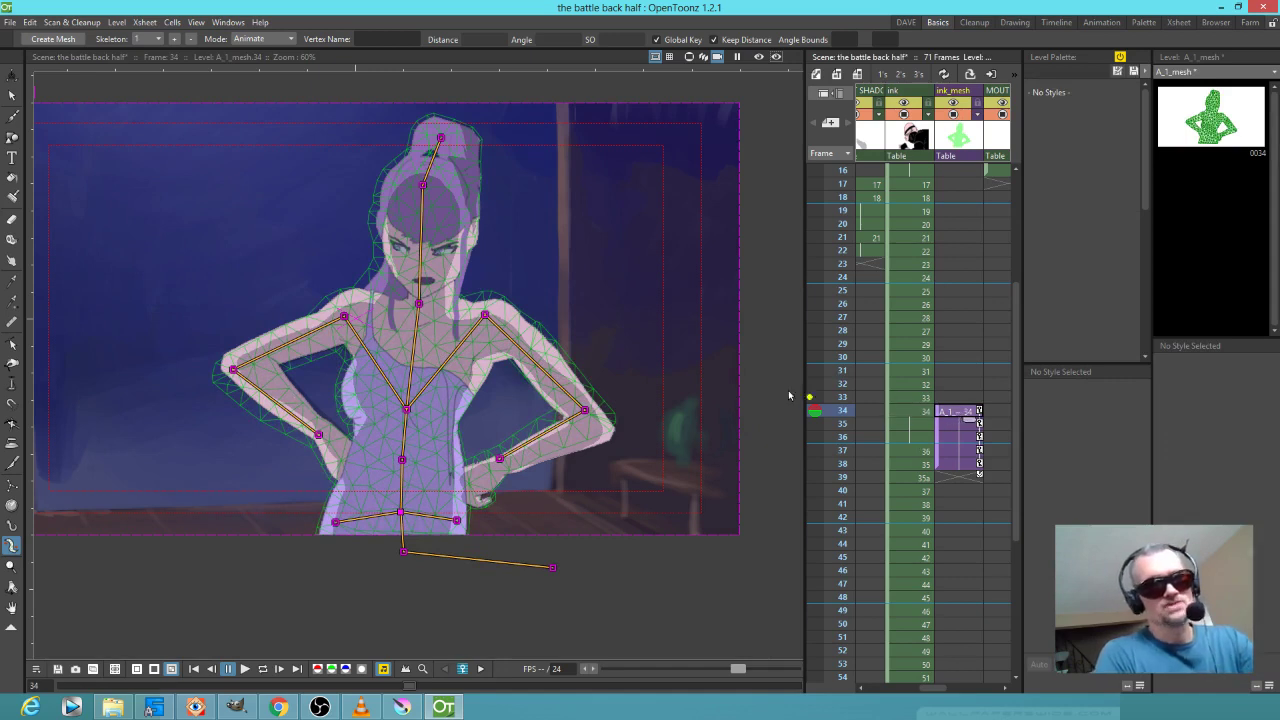
{"action": "left_click", "coordinate": [930, 412]}
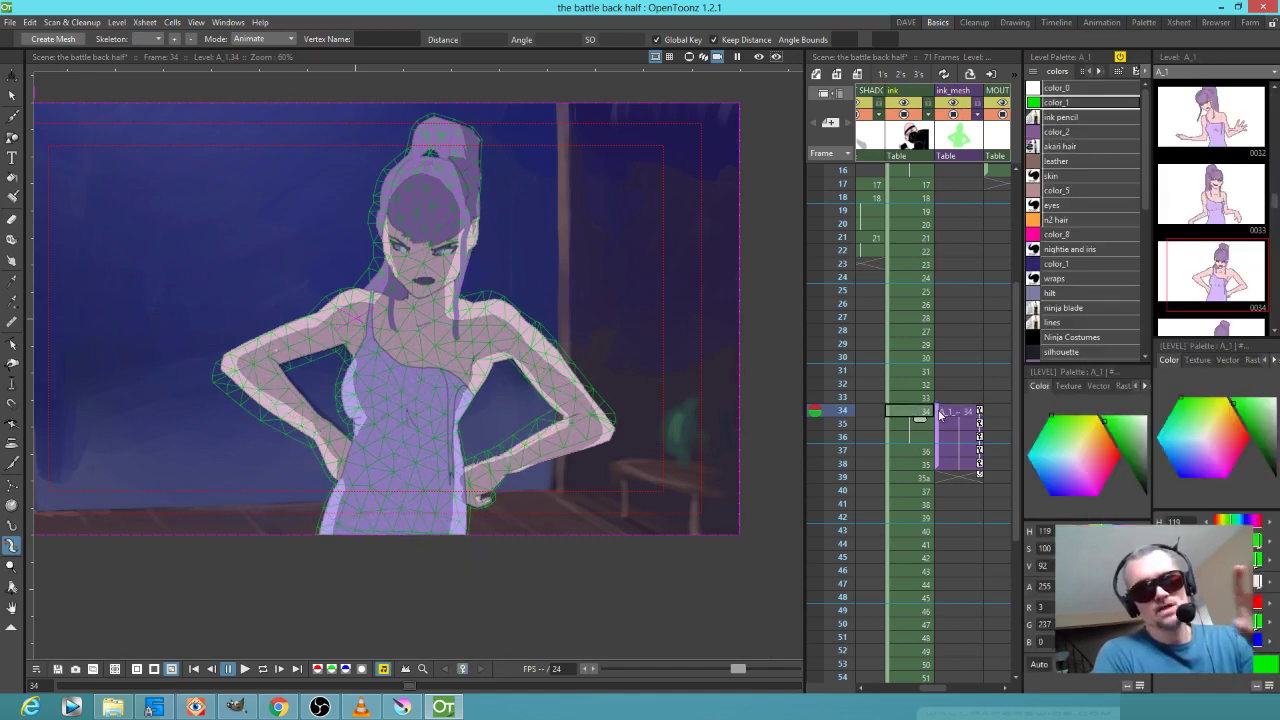
{"action": "left_click", "coordinate": [962, 414]}
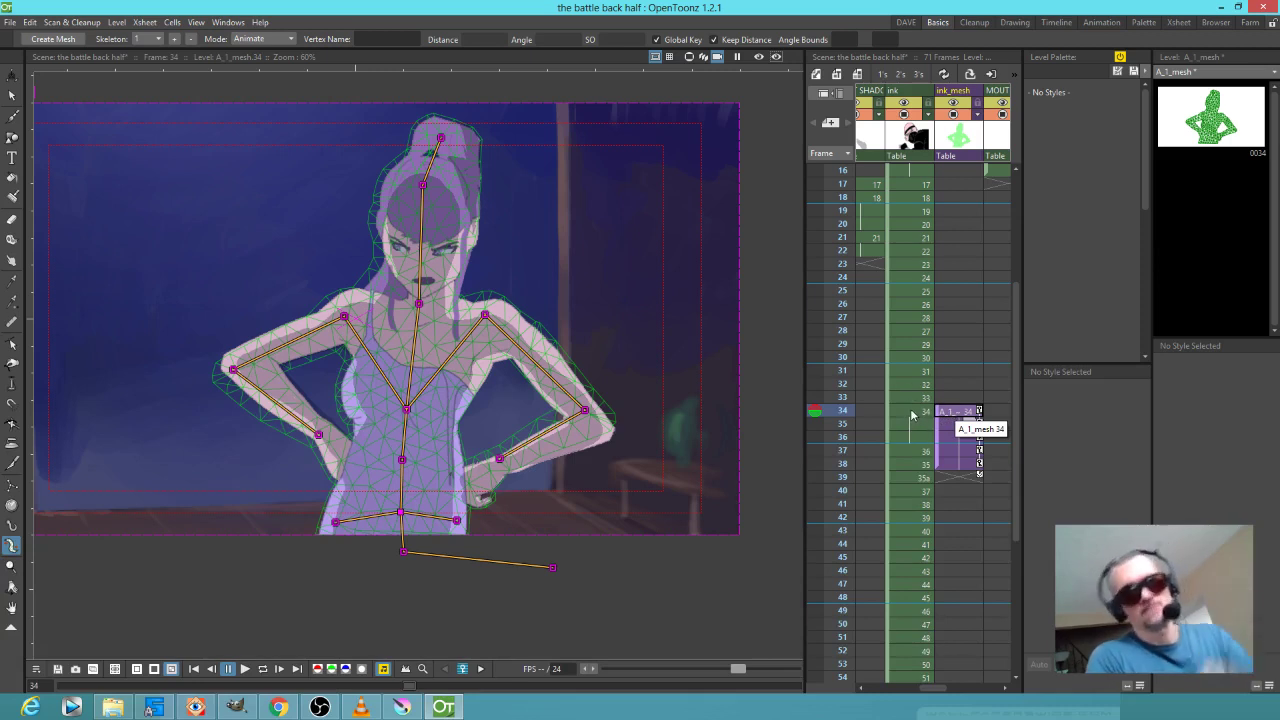
Set the Plastic tool to Build Skeleton mode and nudge the skeleton's outermost vertex below the hips slightly outward.
{"action": "left_click", "coordinate": [277, 39]}
{"action": "left_click", "coordinate": [277, 39]}
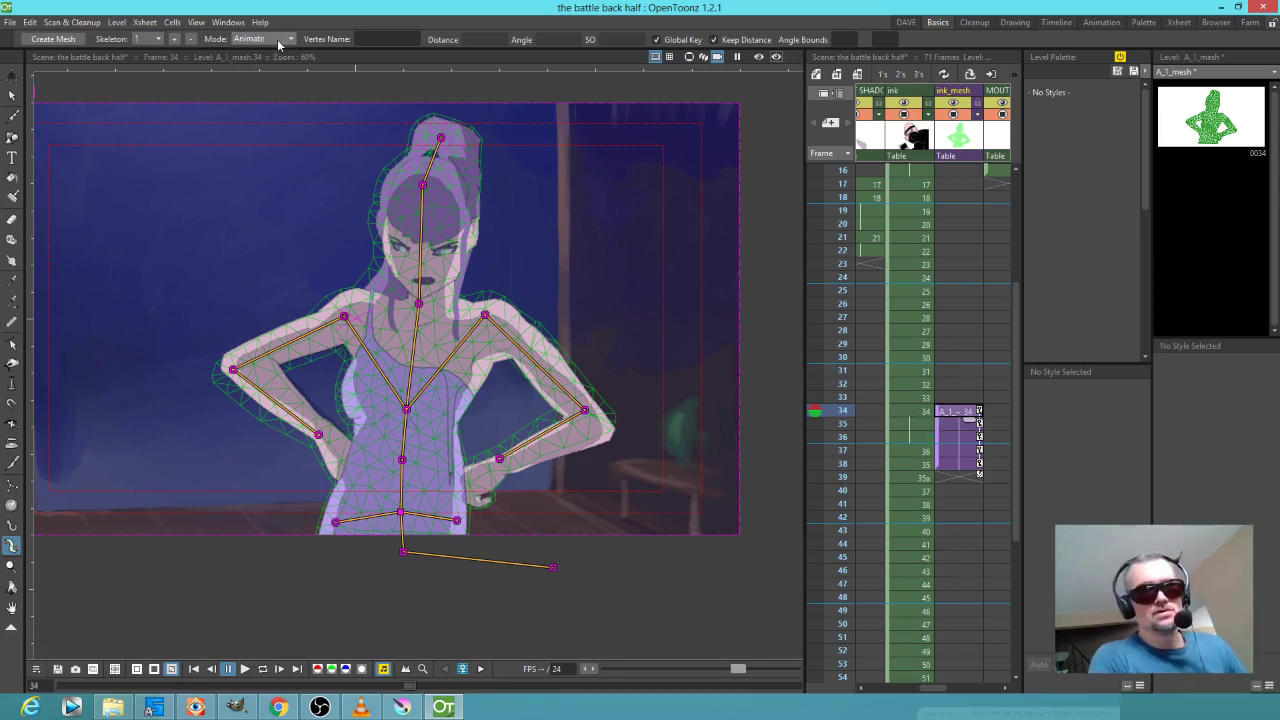
{"action": "left_click", "coordinate": [277, 39]}
{"action": "left_click", "coordinate": [268, 80]}
{"action": "key", "text": "Up"}
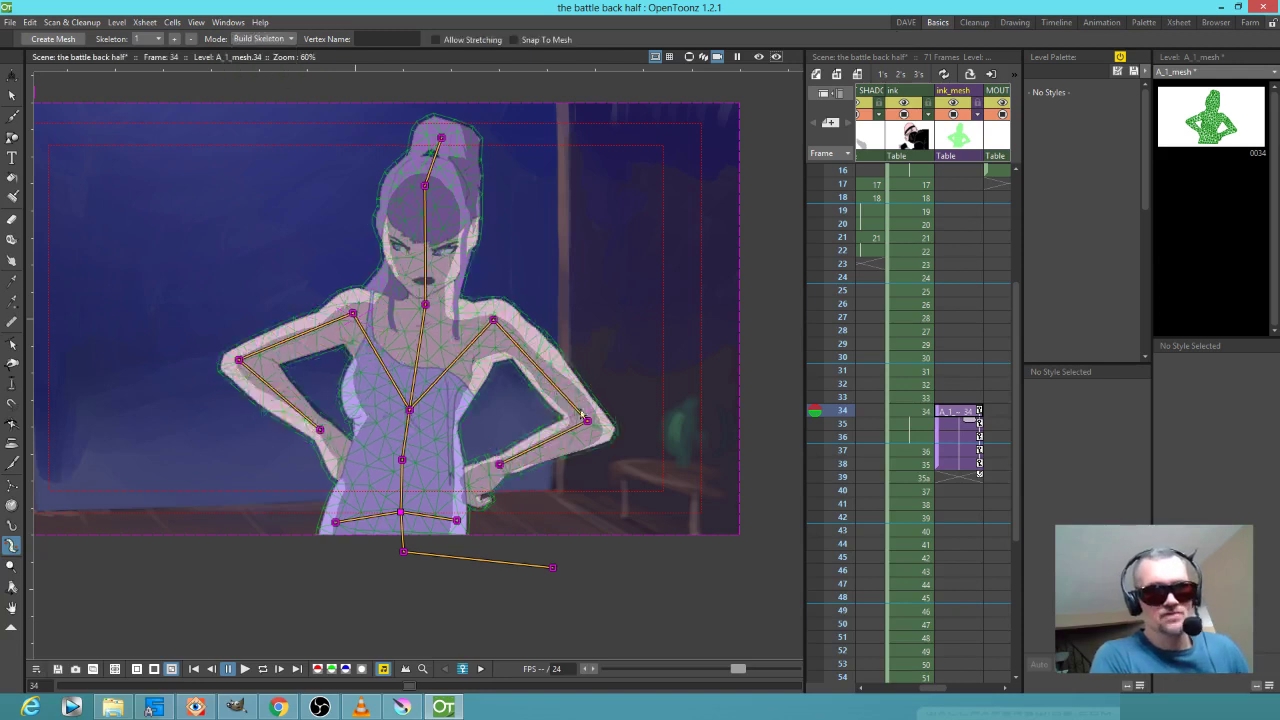
{"action": "left_click_drag", "start_coordinate": [555, 570], "coordinate": [559, 572]}
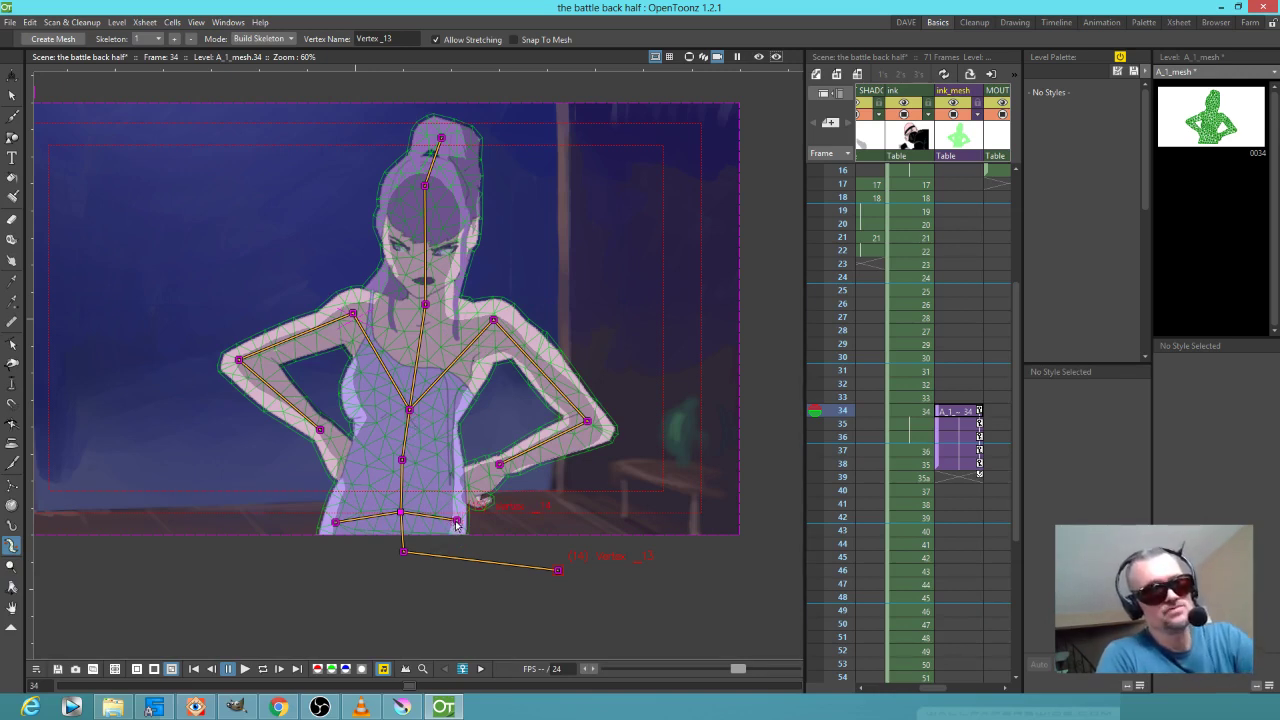
{"action": "scroll", "coordinate": [456, 524], "scroll_direction": "up", "scroll_amount": 4}
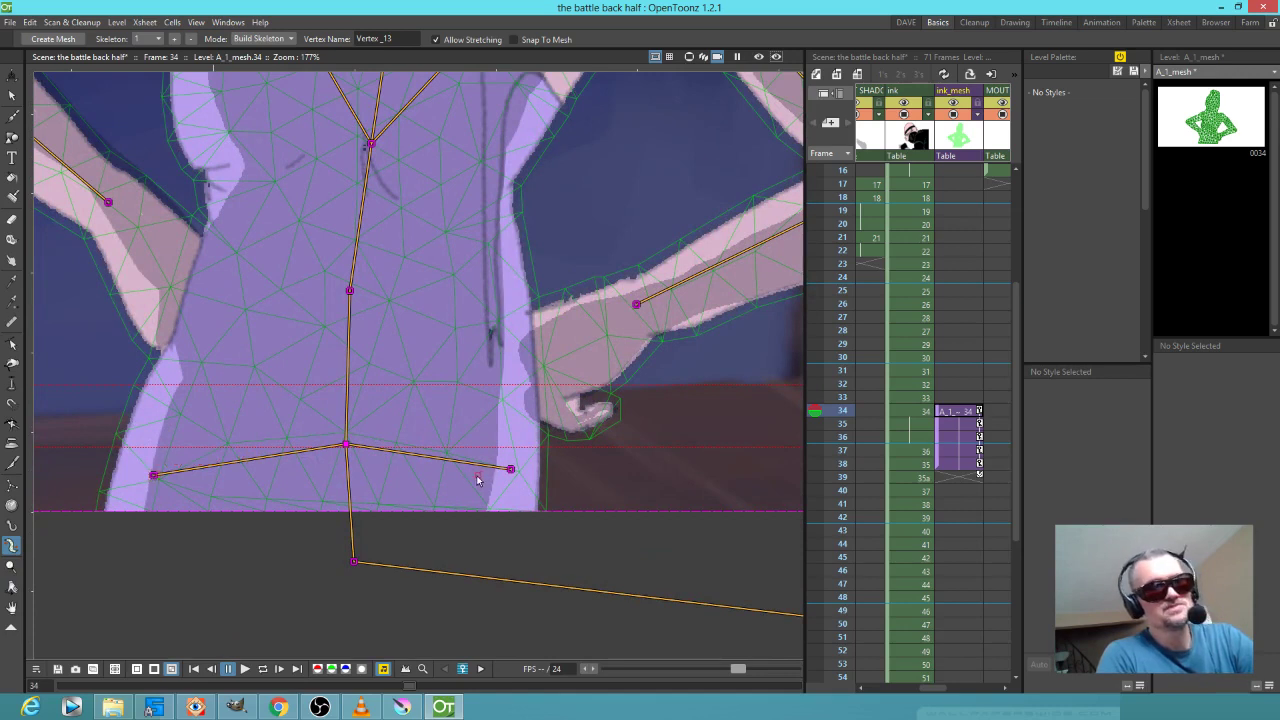
{"action": "scroll", "coordinate": [480, 475], "scroll_direction": "down", "scroll_amount": 2}
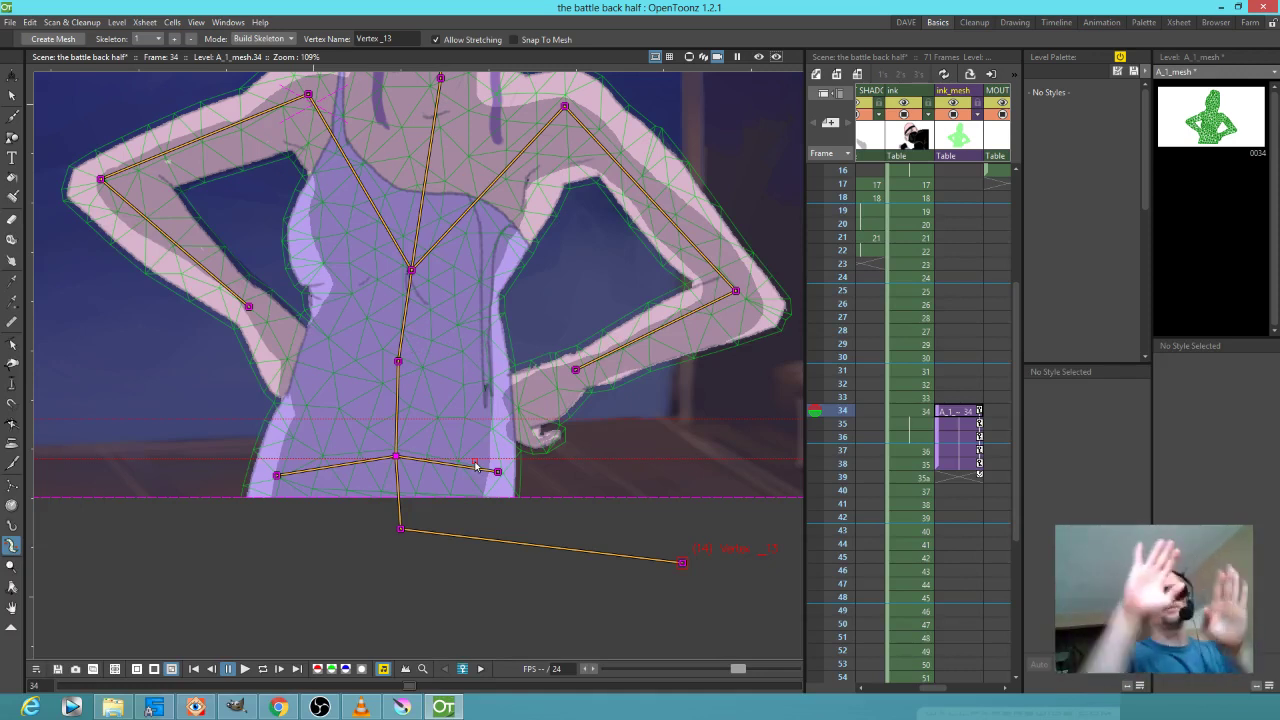
{"action": "scroll", "coordinate": [540, 471], "scroll_direction": "down", "scroll_amount": 3}
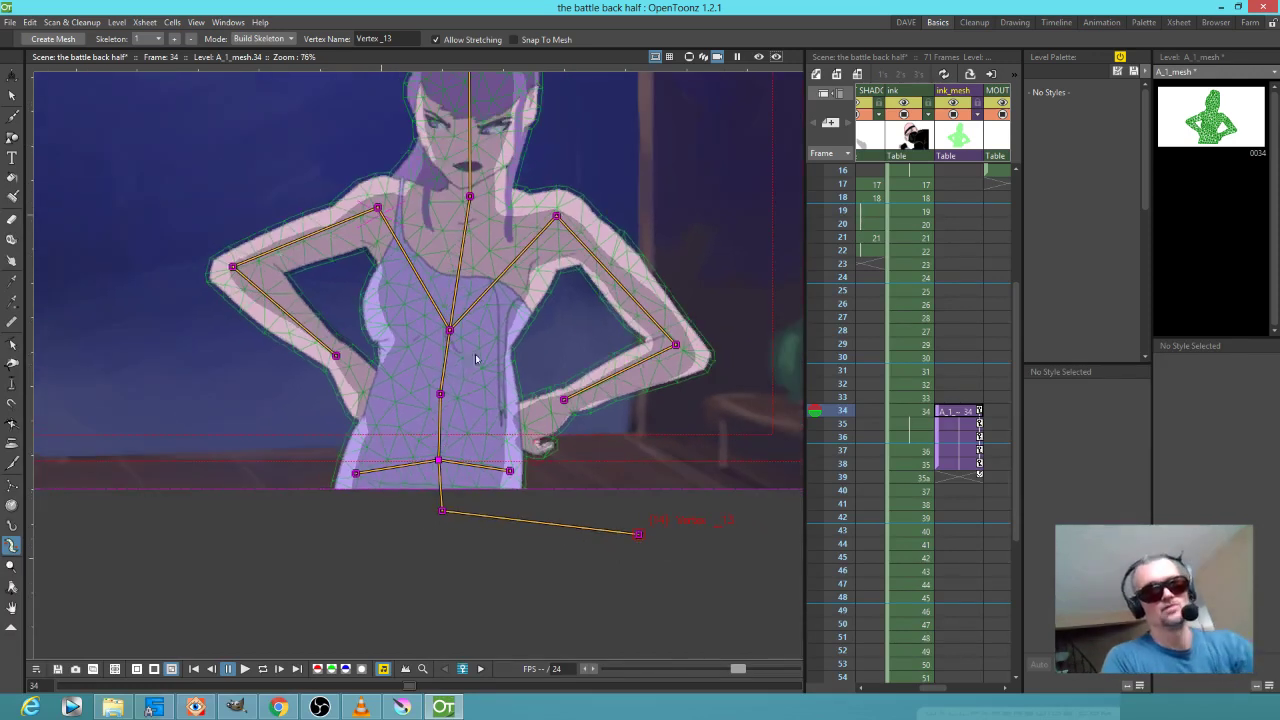
{"action": "left_click_drag", "start_coordinate": [421, 414], "coordinate": [384, 437]}
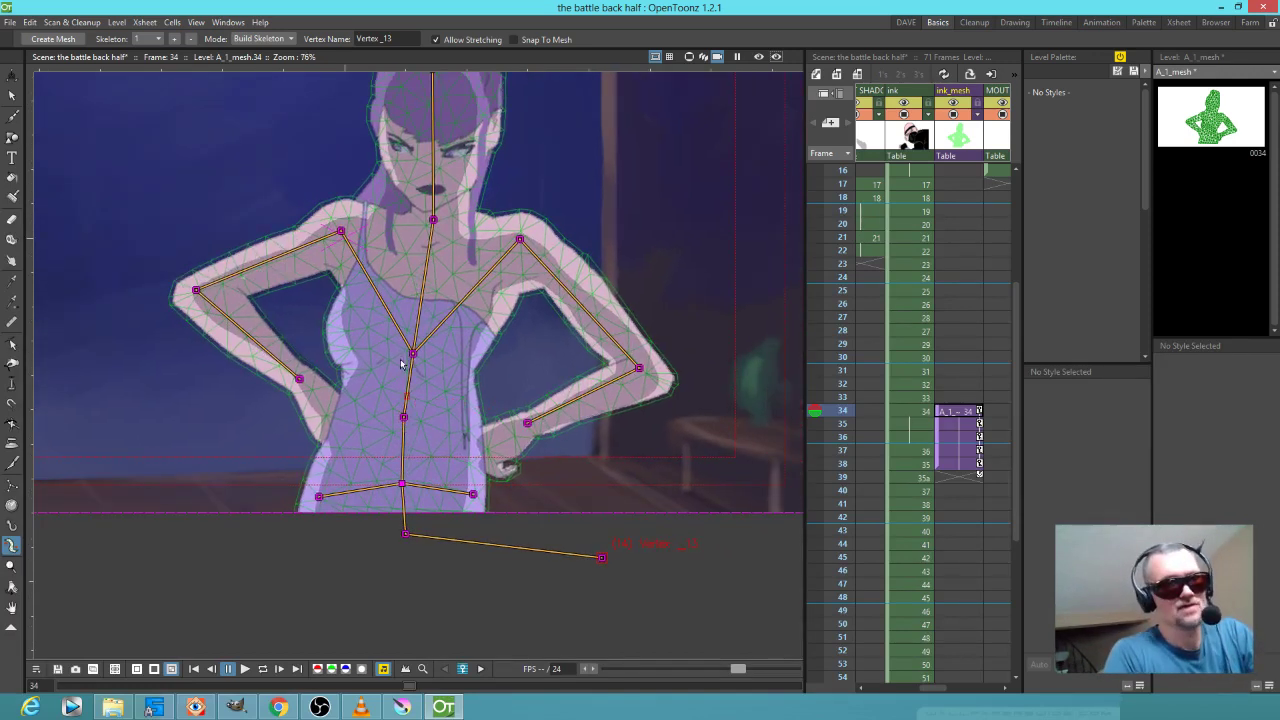
{"action": "left_click_drag", "start_coordinate": [428, 233], "coordinate": [427, 289]}
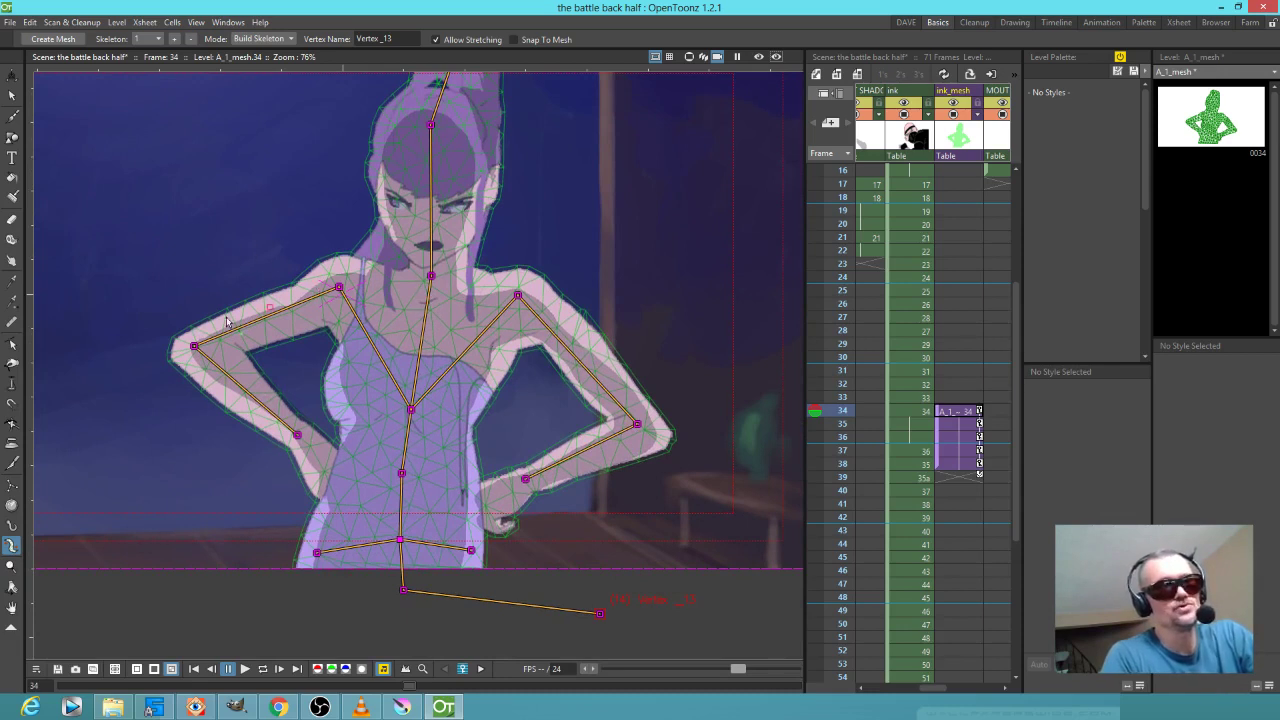
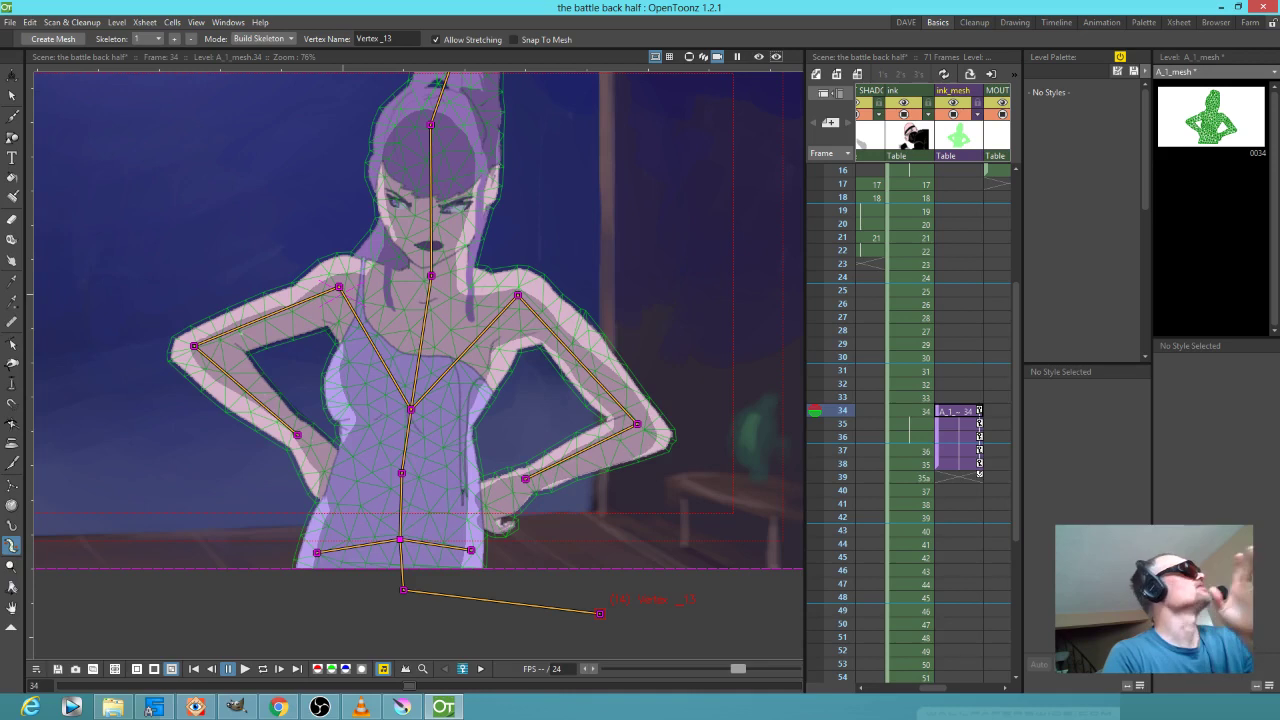
In the Stage Schematic, link the ink column's node to the ink_mesh node and place the mesh node beside it.
{"action": "left_click", "coordinate": [910, 410]}
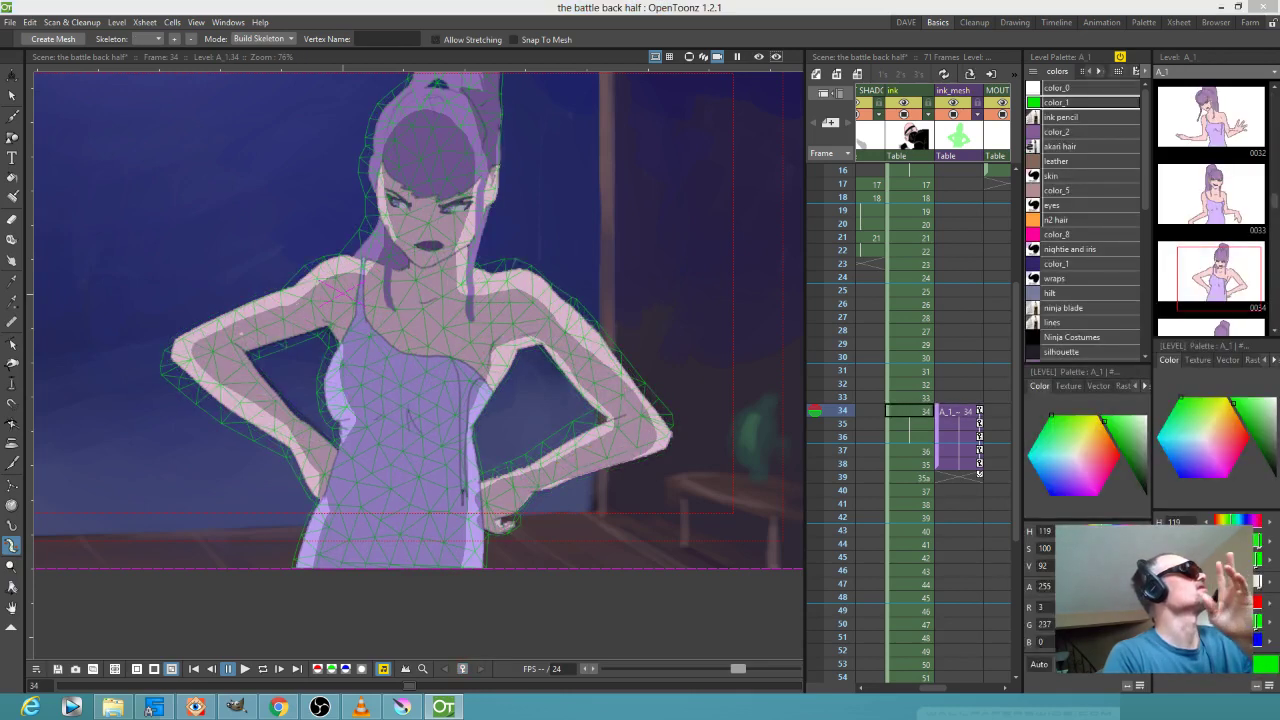
{"action": "left_click", "coordinate": [985, 410]}
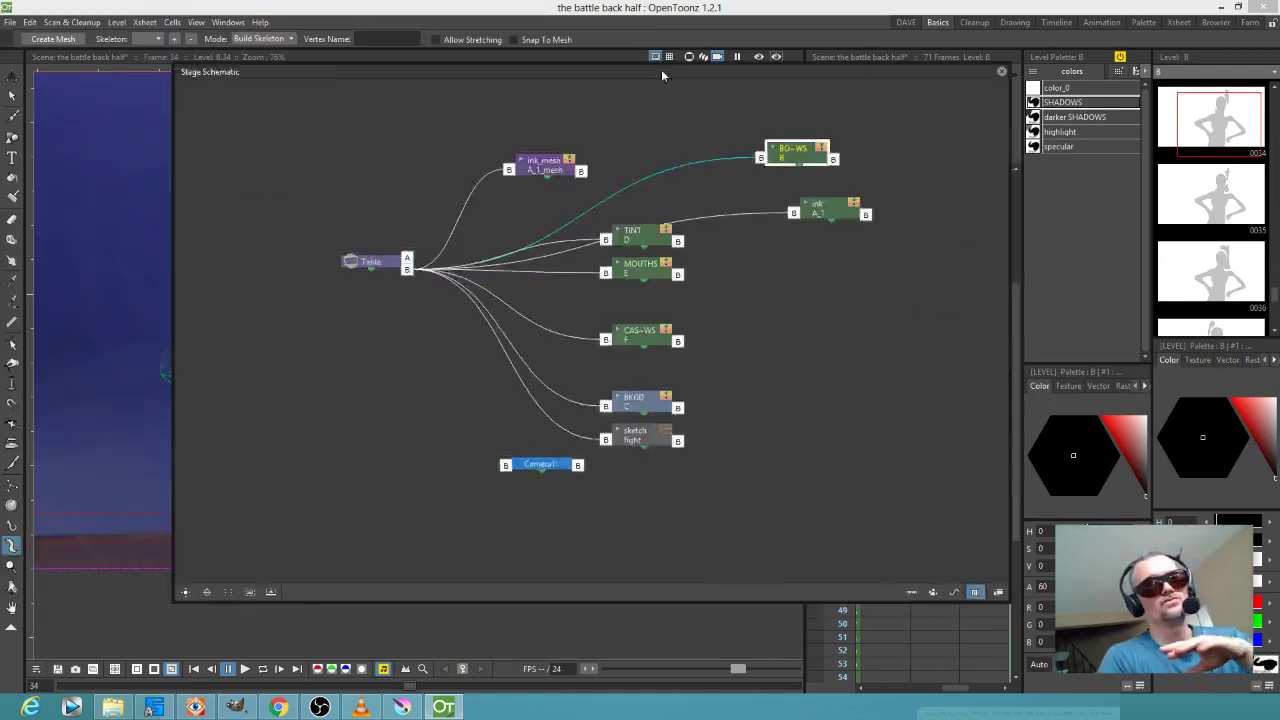
{"action": "left_click_drag", "start_coordinate": [654, 130], "coordinate": [787, 128]}
{"action": "mouse_move", "coordinate": [675, 229]}
{"action": "left_mouse_down"}
{"action": "mouse_move", "coordinate": [664, 207]}
{"action": "mouse_move", "coordinate": [673, 230]}
{"action": "mouse_move", "coordinate": [694, 229]}
{"action": "left_mouse_up"}
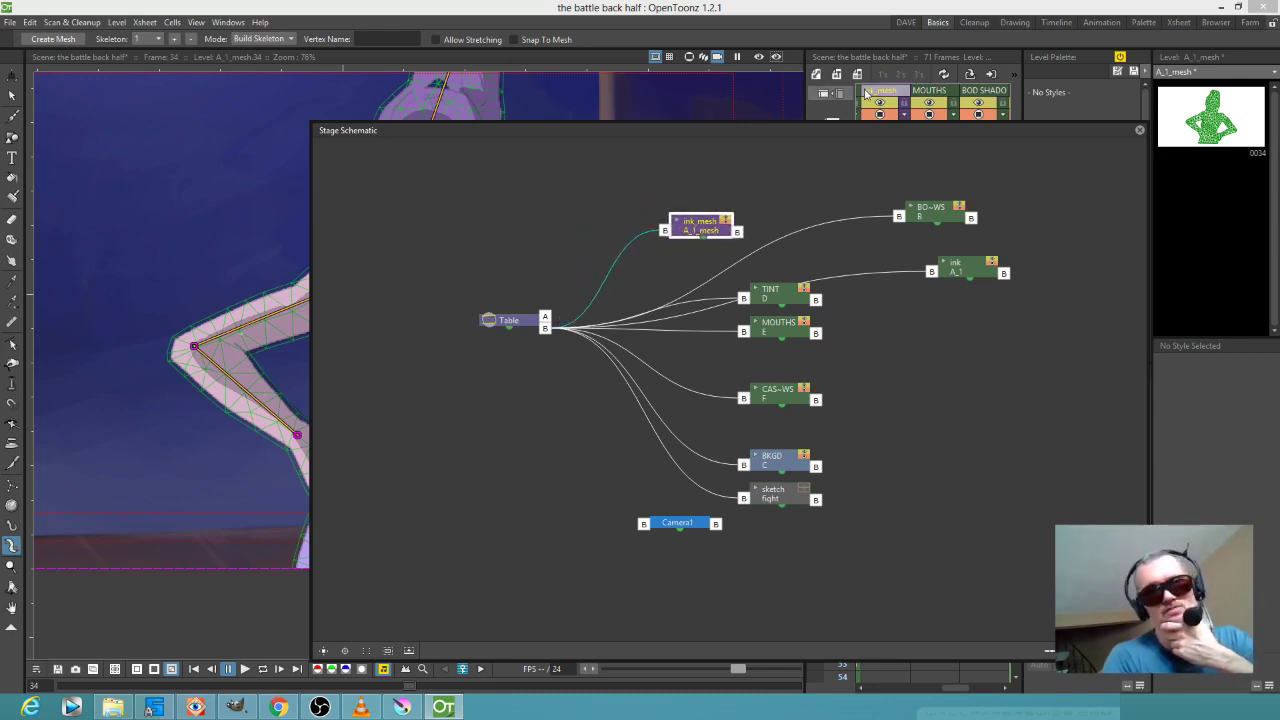
{"action": "mouse_move", "coordinate": [931, 271]}
{"action": "left_mouse_down"}
{"action": "mouse_move", "coordinate": [803, 265]}
{"action": "mouse_move", "coordinate": [652, 229]}
{"action": "mouse_move", "coordinate": [962, 268]}
{"action": "mouse_move", "coordinate": [800, 210]}
{"action": "left_mouse_up"}
{"action": "left_click", "coordinate": [899, 240]}
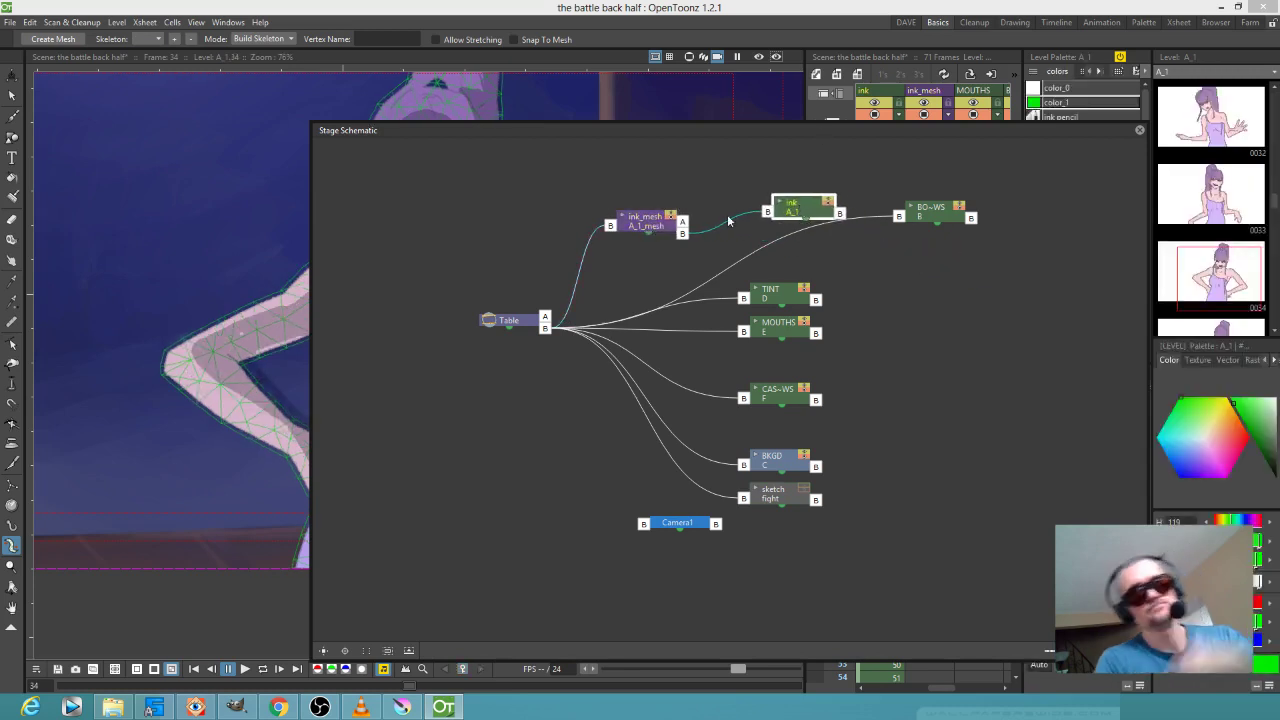
{"action": "left_click_drag", "start_coordinate": [657, 220], "coordinate": [674, 213]}
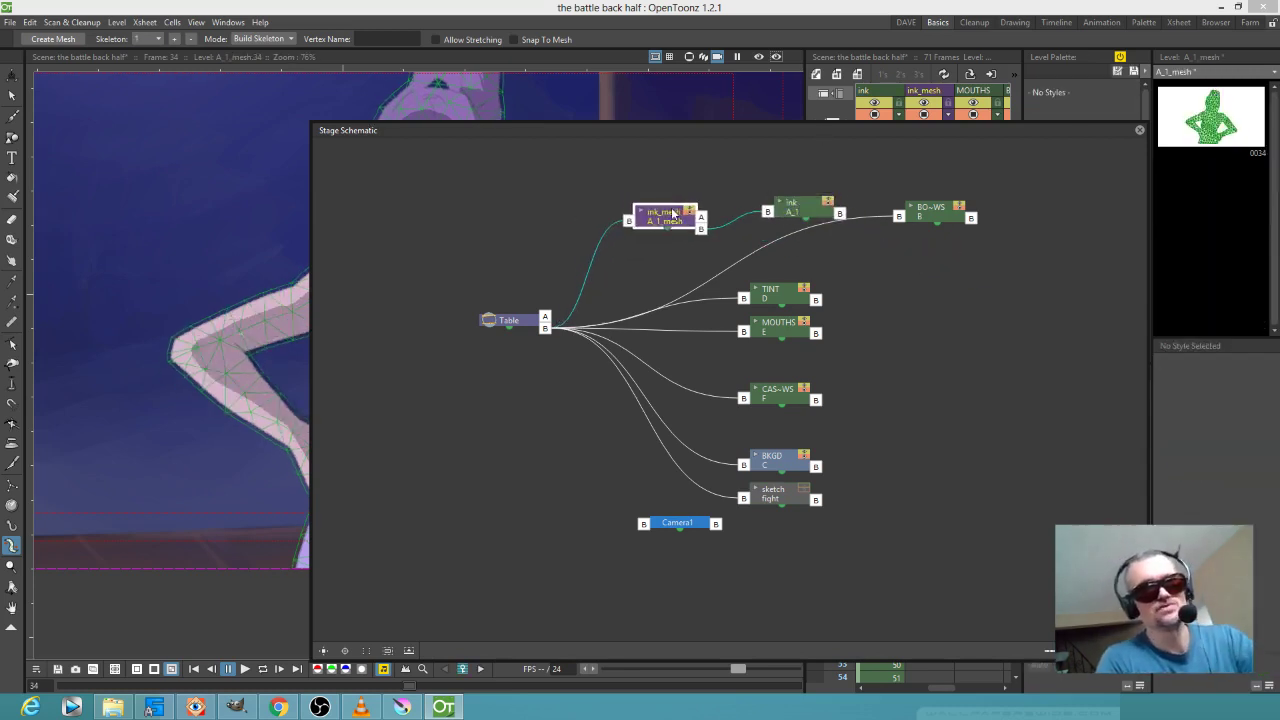
Close the Stage Schematic, set the Plastic tool to Animate mode and go to frame 35.
{"action": "left_click_drag", "start_coordinate": [730, 138], "coordinate": [520, 0]}
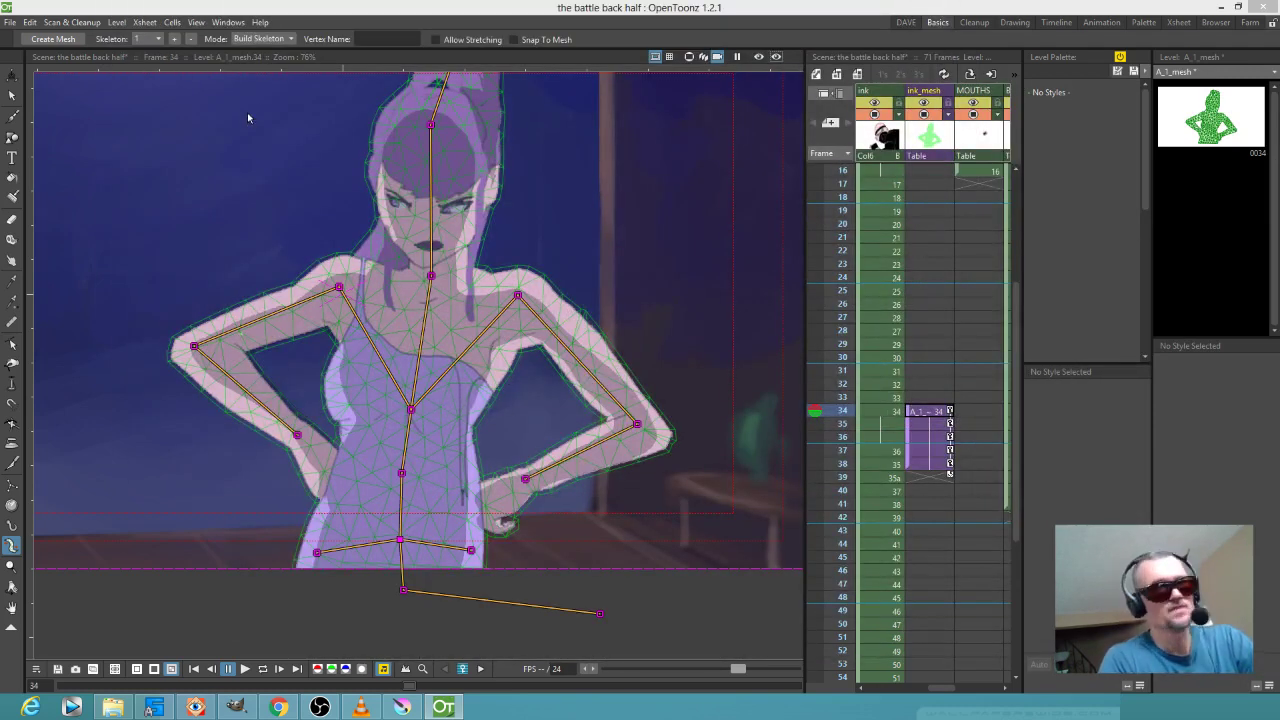
{"action": "left_click", "coordinate": [264, 39]}
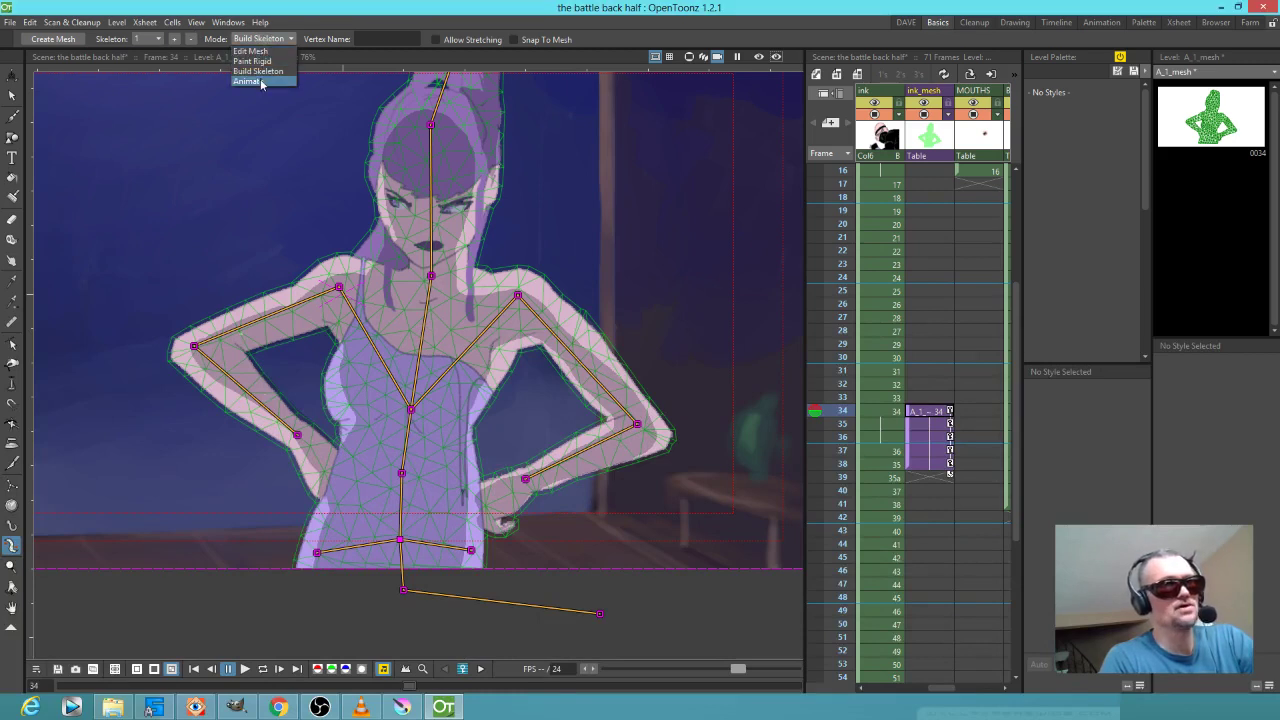
{"action": "left_click", "coordinate": [252, 81]}
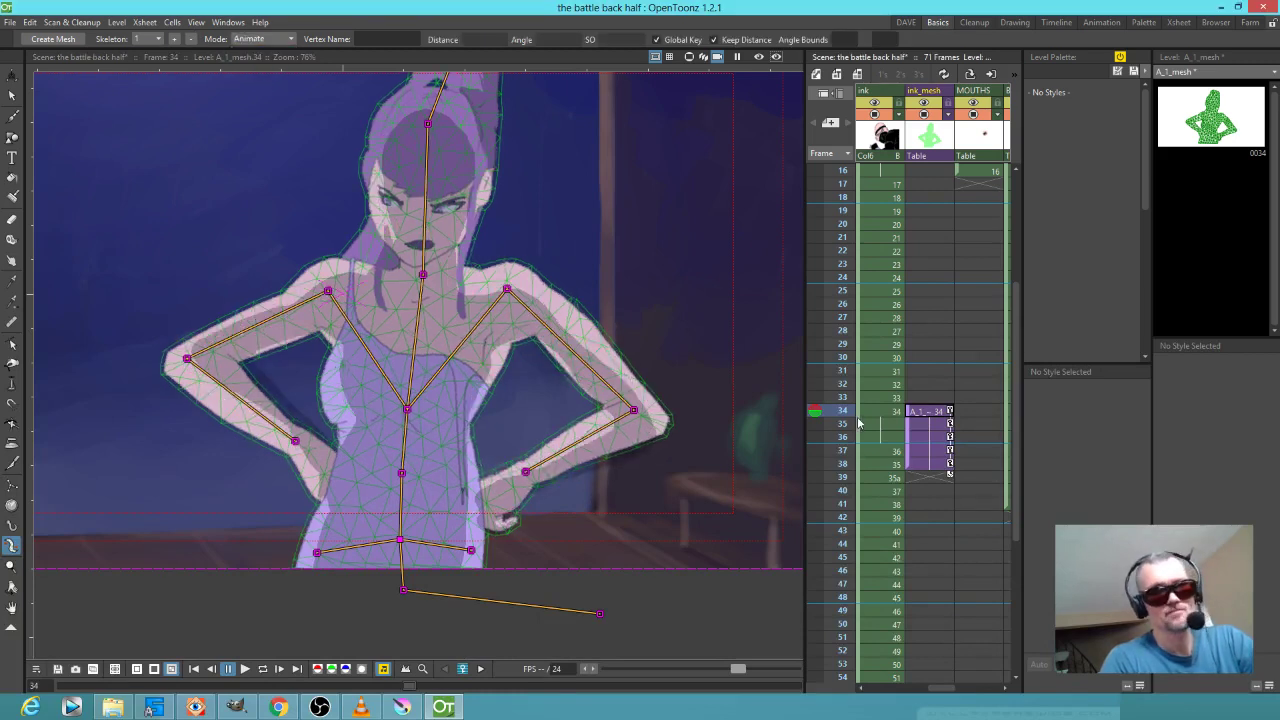
{"action": "left_click_drag", "start_coordinate": [840, 420], "coordinate": [835, 425]}
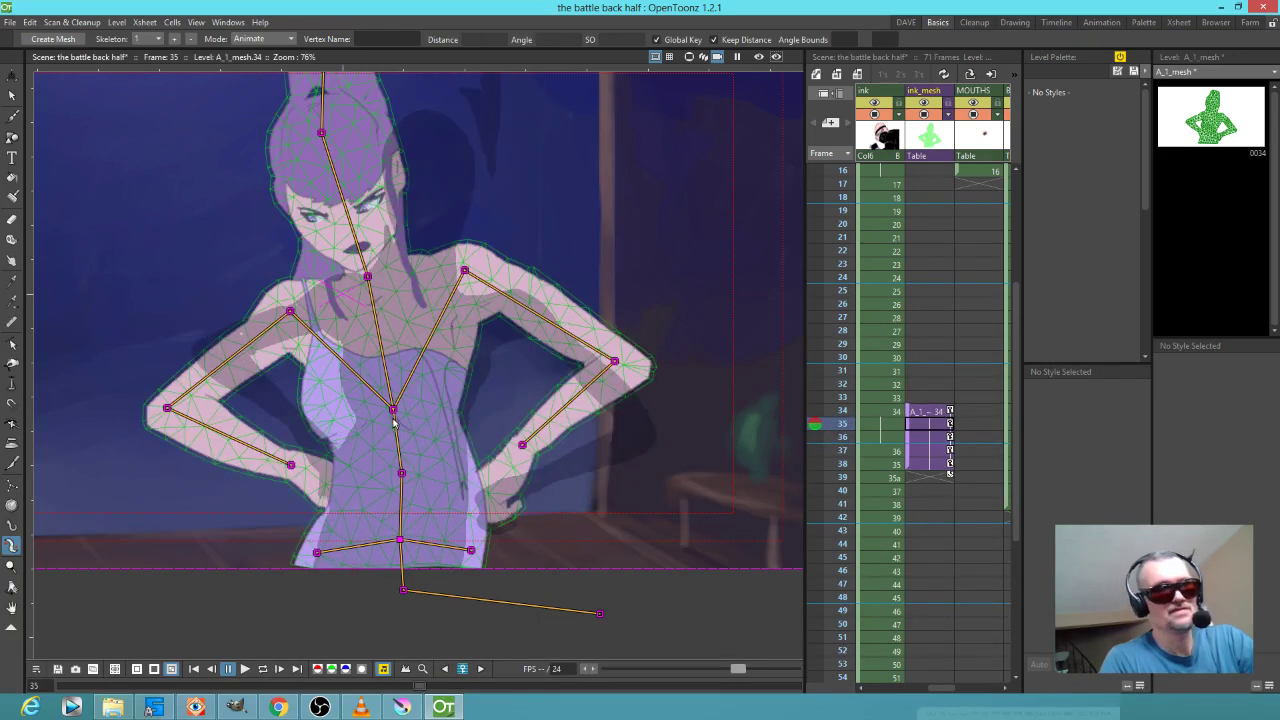
Pose the skeleton at frame 35 by shifting the chest and waist vertices sideways and slightly tilting the neck and head vertices.
{"action": "mouse_move", "coordinate": [395, 412]}
{"action": "left_mouse_down"}
{"action": "mouse_move", "coordinate": [445, 410]}
{"action": "mouse_move", "coordinate": [385, 405]}
{"action": "mouse_move", "coordinate": [401, 389]}
{"action": "left_mouse_up"}
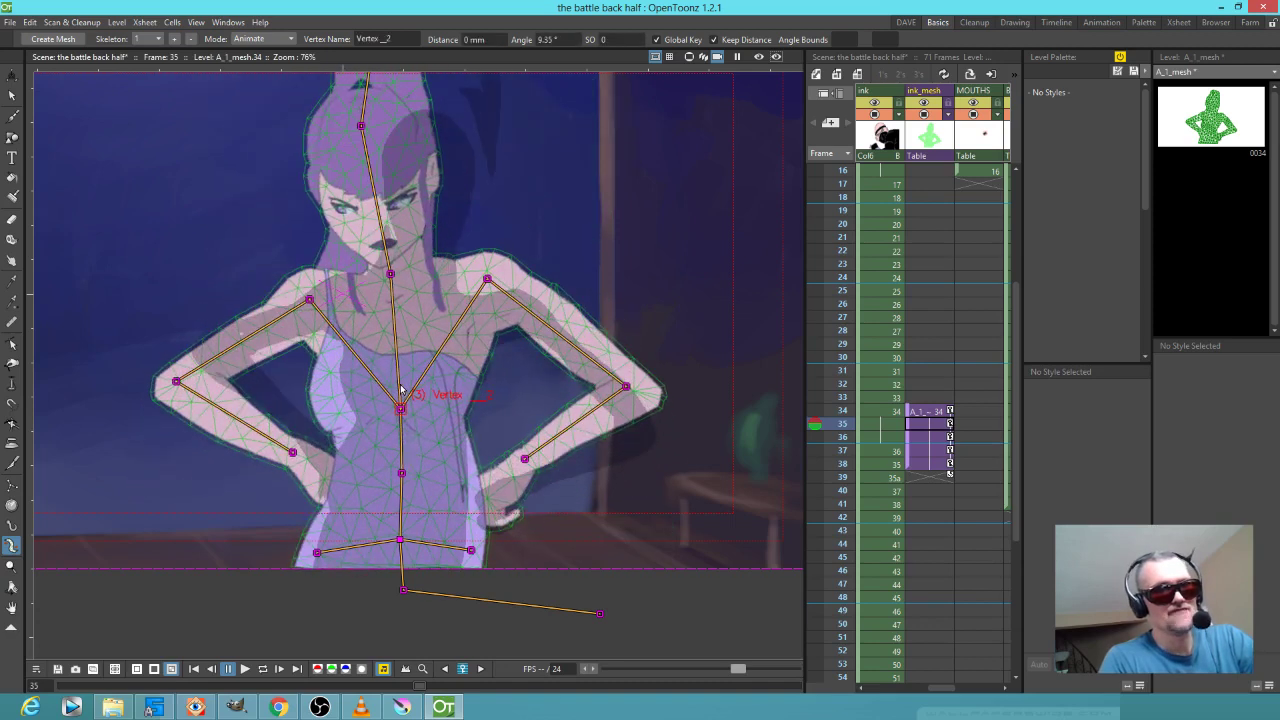
{"action": "left_click_drag", "start_coordinate": [401, 473], "coordinate": [391, 469]}
{"action": "mouse_move", "coordinate": [381, 410]}
{"action": "left_mouse_down"}
{"action": "mouse_move", "coordinate": [360, 399]}
{"action": "mouse_move", "coordinate": [391, 408]}
{"action": "left_mouse_up"}
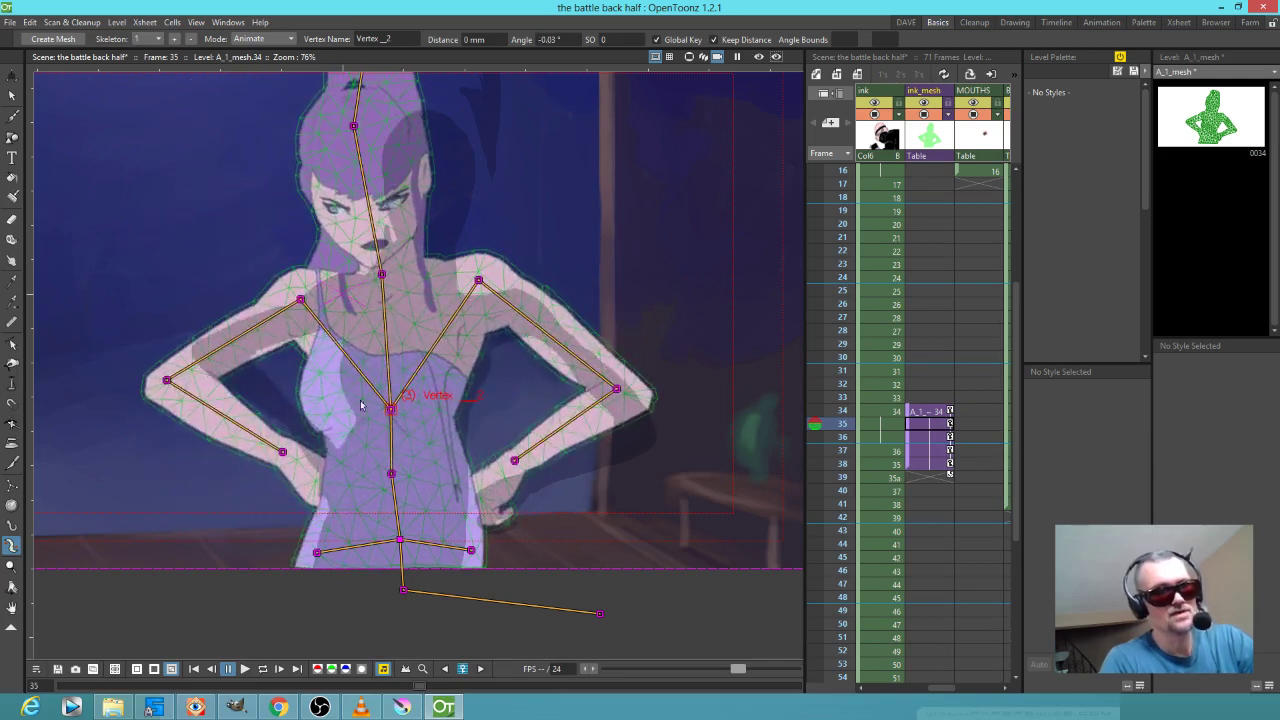
{"action": "scroll", "coordinate": [431, 187], "scroll_direction": "down", "scroll_amount": 1}
{"action": "left_click_drag", "start_coordinate": [395, 262], "coordinate": [397, 257]}
{"action": "left_click_drag", "start_coordinate": [381, 142], "coordinate": [388, 181]}
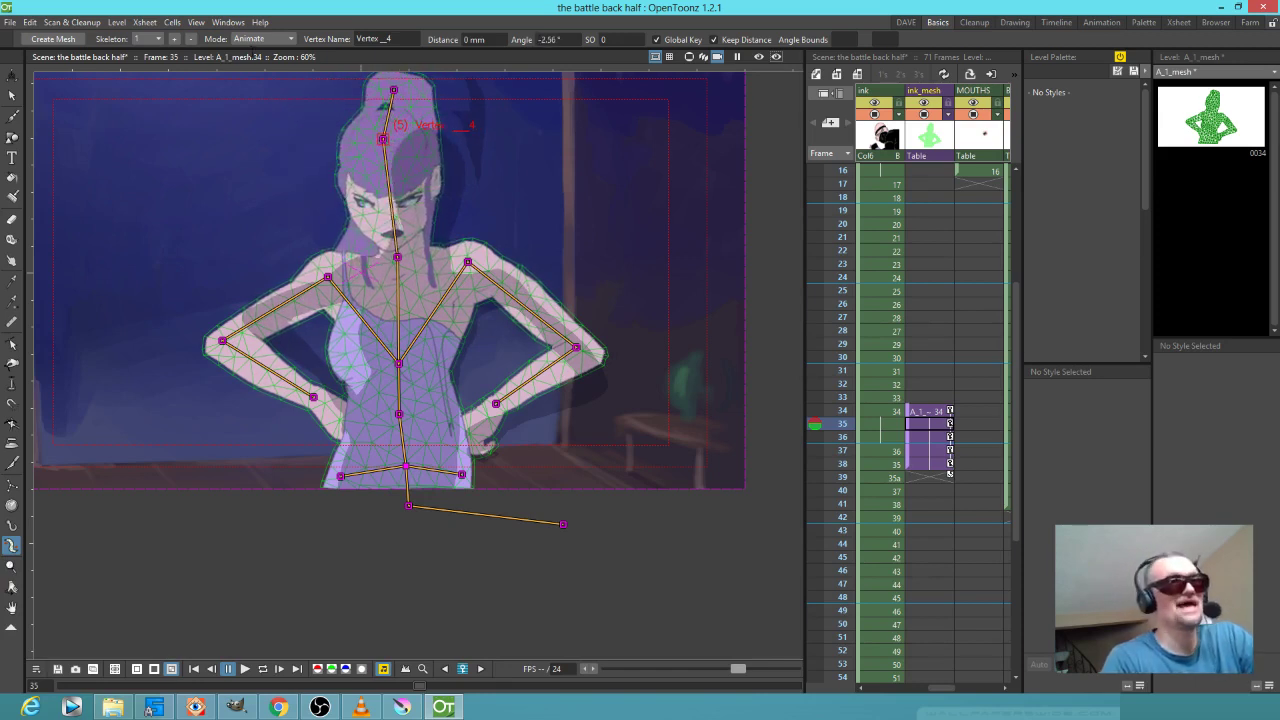
In Build Skeleton mode, nudge the neck vertex and branch two new vertices from the head vertex to either side of the face.
{"action": "left_click", "coordinate": [255, 39]}
{"action": "left_click", "coordinate": [257, 78]}
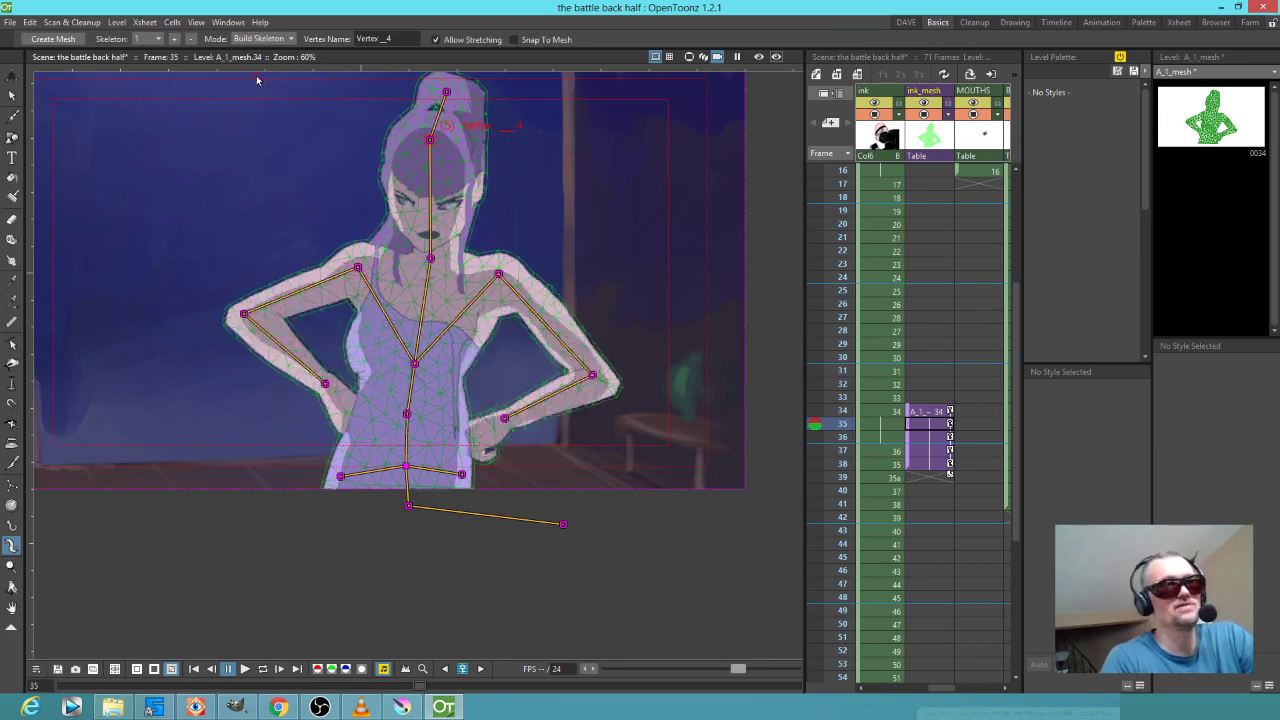
{"action": "left_click_drag", "start_coordinate": [431, 260], "coordinate": [430, 262]}
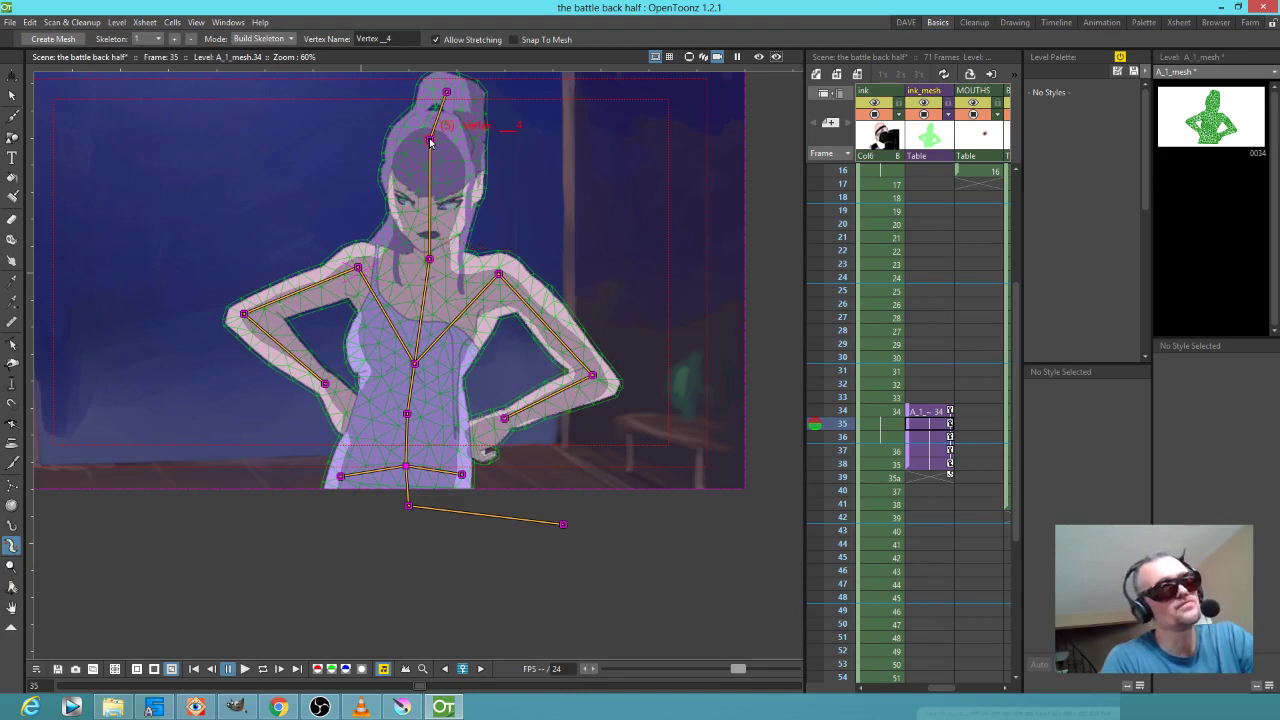
{"action": "left_click", "coordinate": [472, 189]}
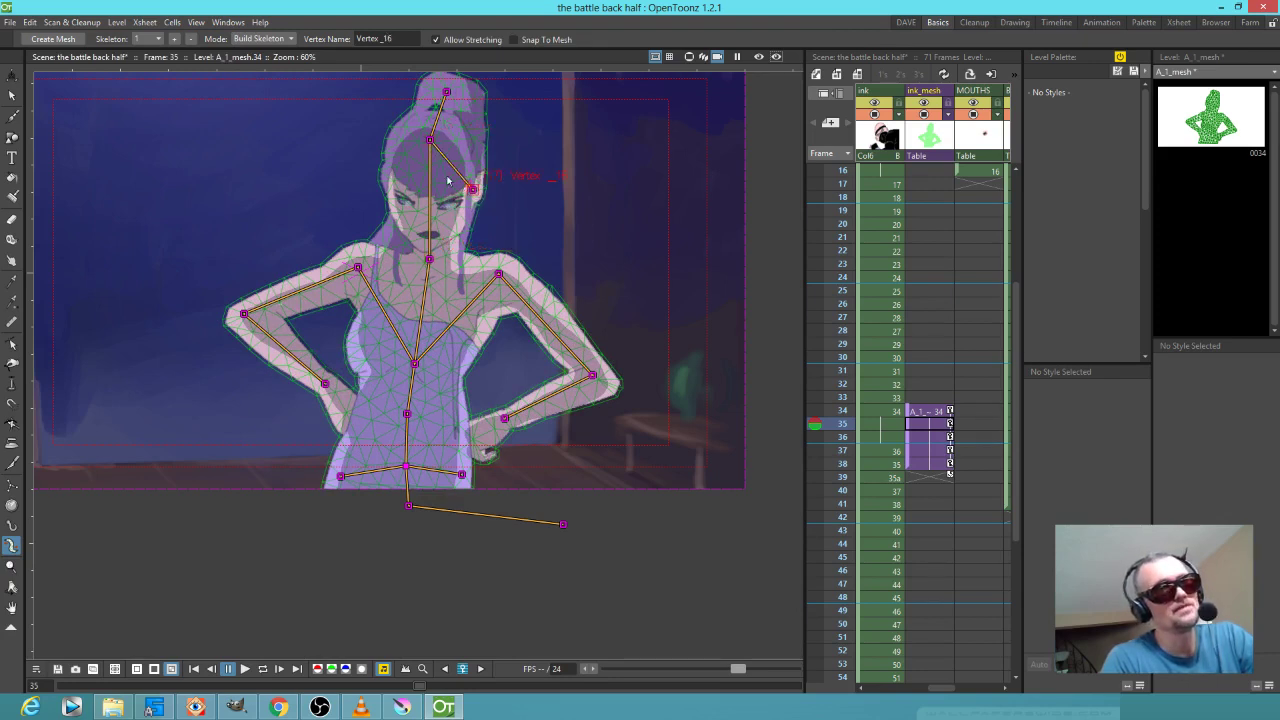
{"action": "left_click", "coordinate": [430, 141]}
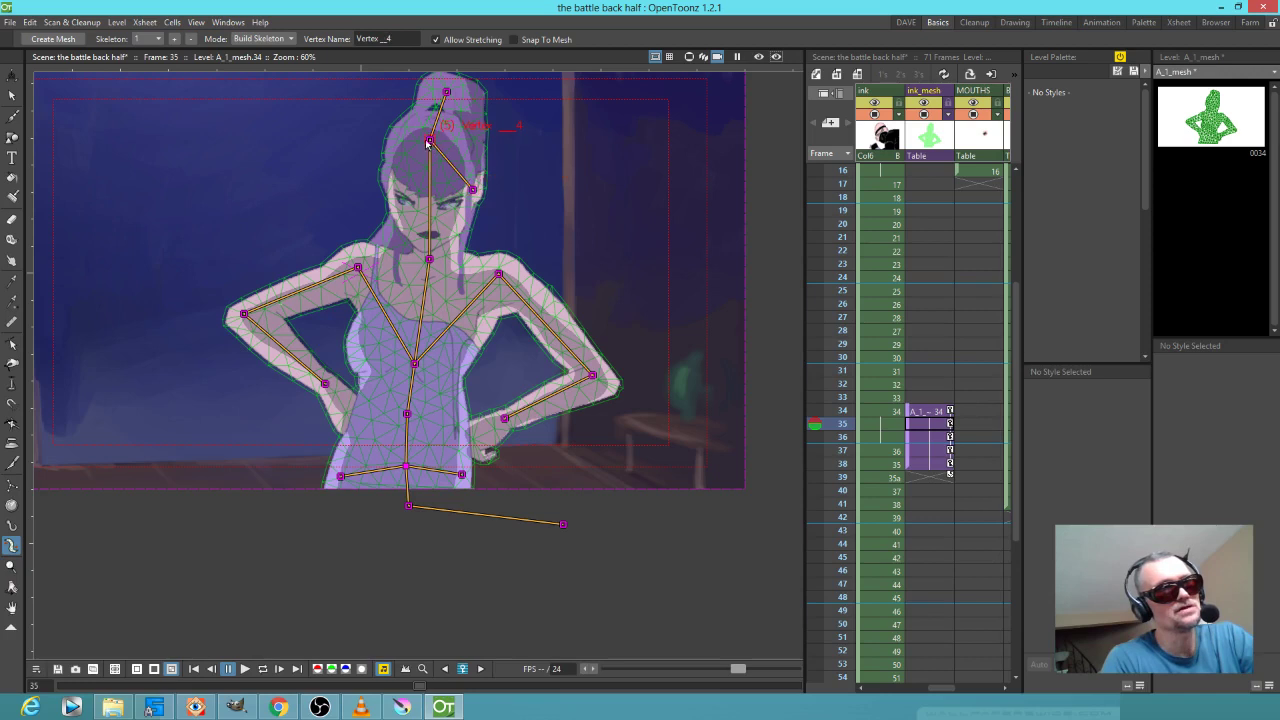
{"action": "left_click", "coordinate": [390, 191]}
In Animate mode at frame 35, lean the torso further sideways from the chest vertex and rotate the head back toward upright.
{"action": "left_click", "coordinate": [272, 39]}
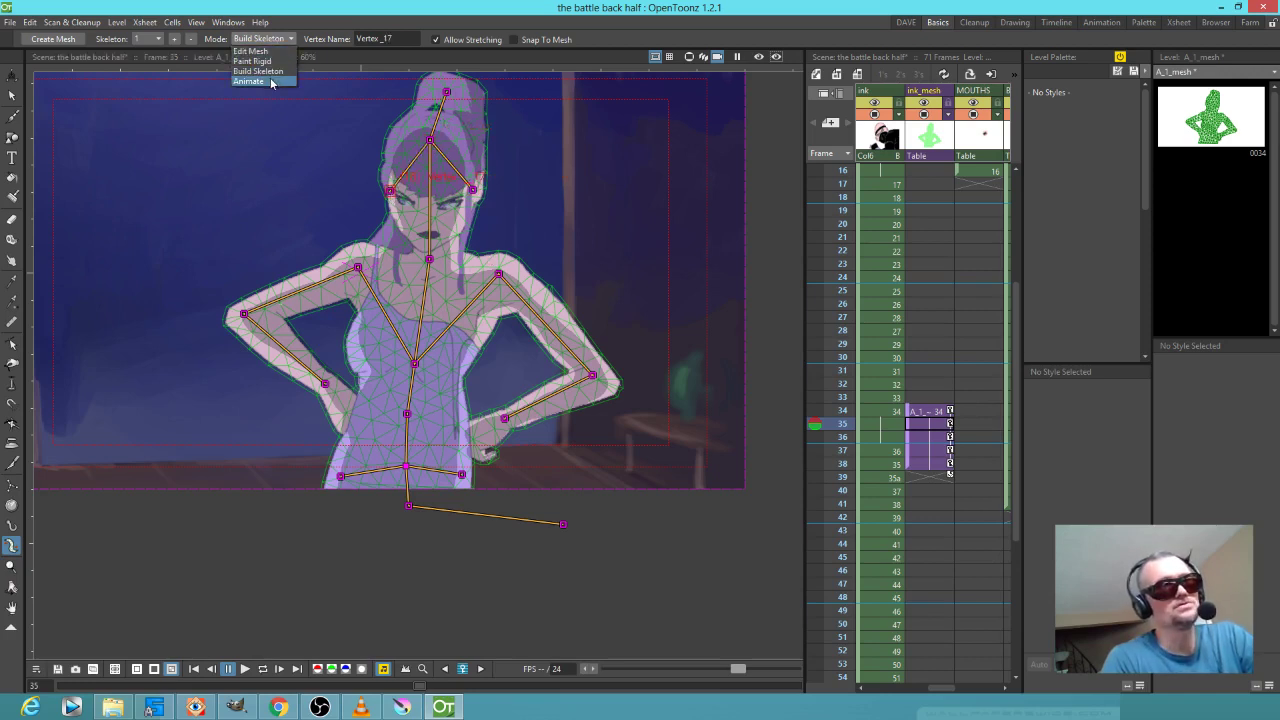
{"action": "left_click", "coordinate": [250, 81]}
{"action": "left_click_drag", "start_coordinate": [383, 140], "coordinate": [391, 197]}
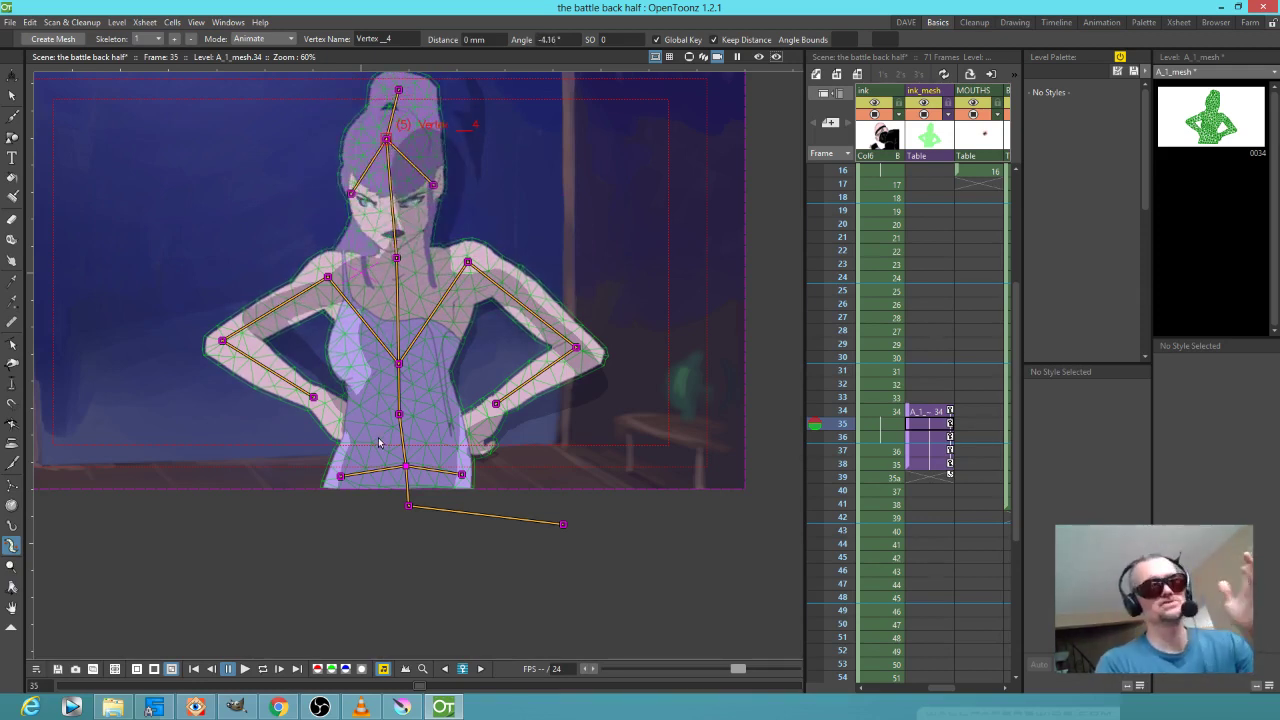
{"action": "left_click_drag", "start_coordinate": [397, 363], "coordinate": [385, 357]}
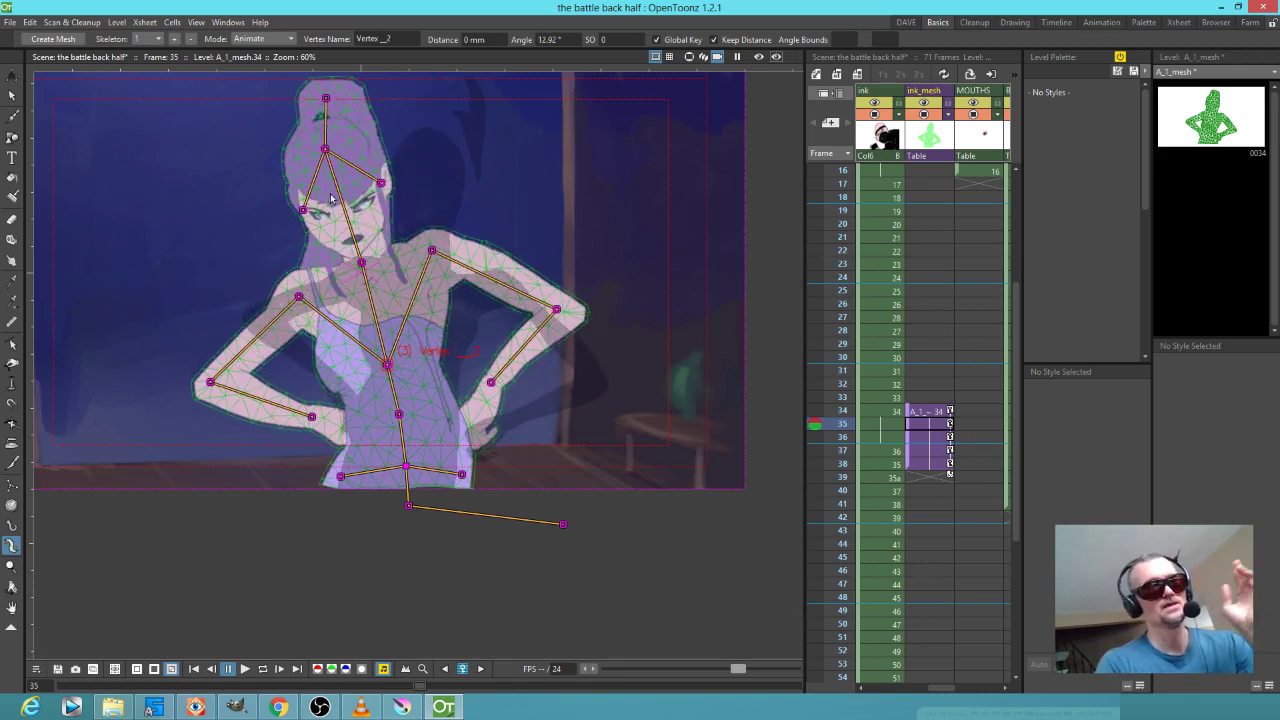
{"action": "mouse_move", "coordinate": [322, 147]}
{"action": "left_mouse_down"}
{"action": "mouse_move", "coordinate": [351, 140]}
{"action": "mouse_move", "coordinate": [354, 153]}
{"action": "mouse_move", "coordinate": [345, 145]}
{"action": "left_mouse_up"}
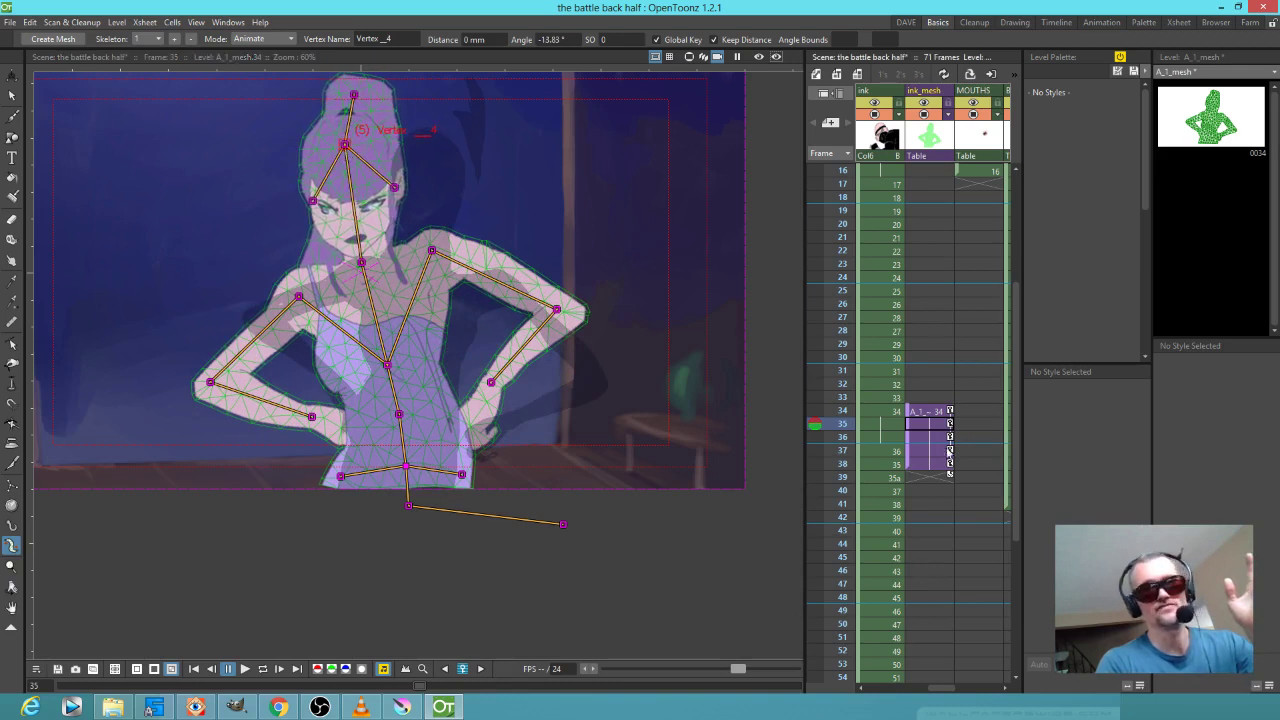
Scrub between frames 33 and 36 to examine how the ink drawing and its shadows move with the mesh.
{"action": "left_click", "coordinate": [879, 413]}
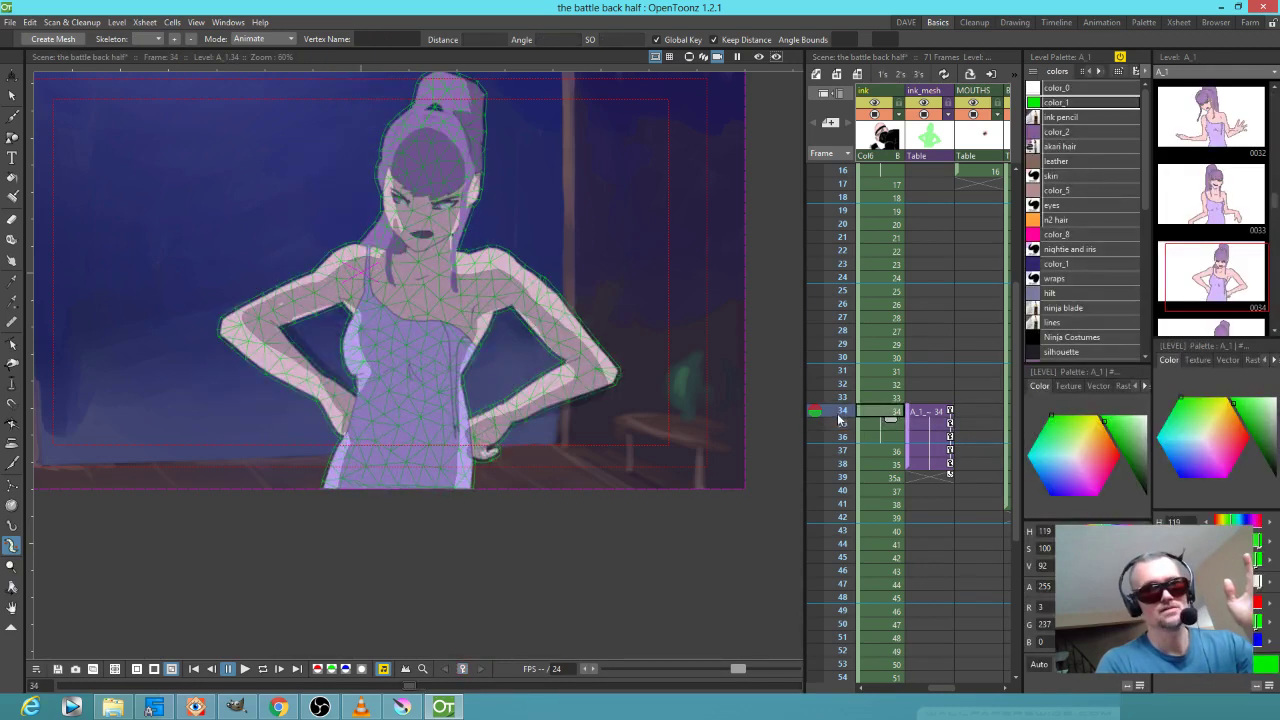
{"action": "left_click", "coordinate": [841, 423]}
{"action": "left_click", "coordinate": [842, 438]}
{"action": "left_click_drag", "start_coordinate": [842, 443], "coordinate": [841, 413]}
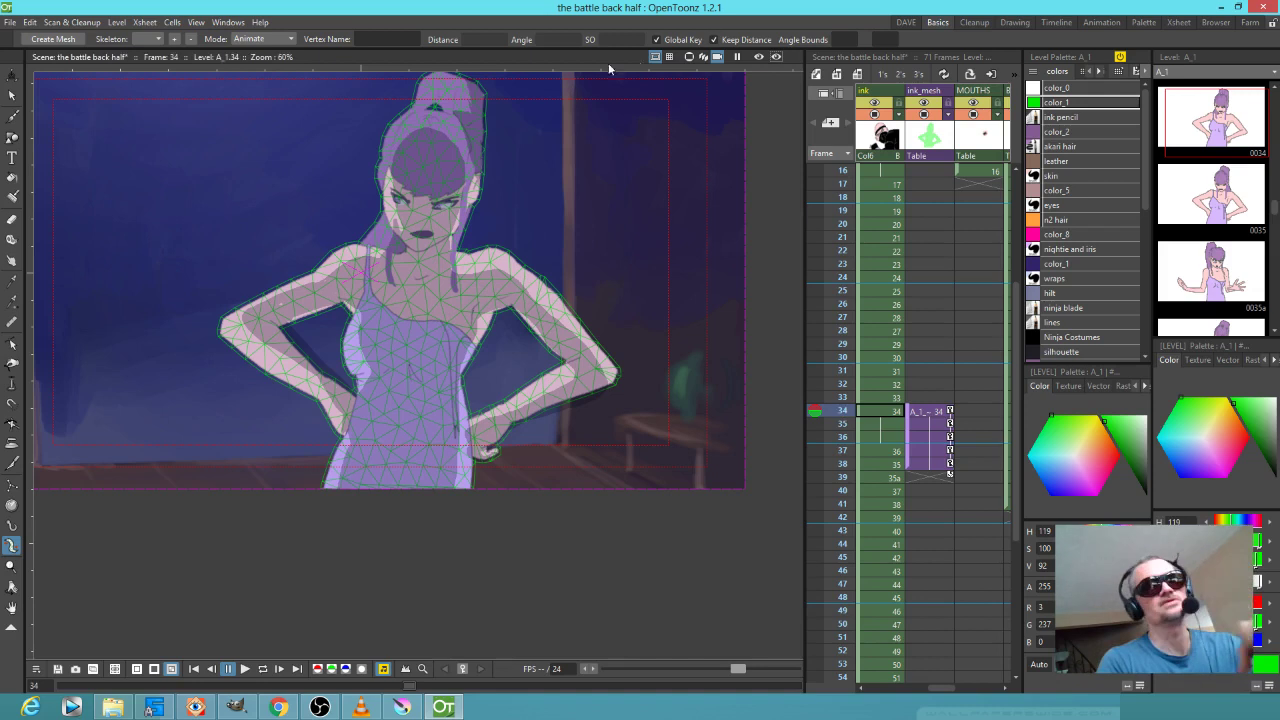
{"action": "mouse_move", "coordinate": [843, 413]}
{"action": "left_mouse_down"}
{"action": "mouse_move", "coordinate": [845, 432]}
{"action": "mouse_move", "coordinate": [840, 408]}
{"action": "left_mouse_up"}
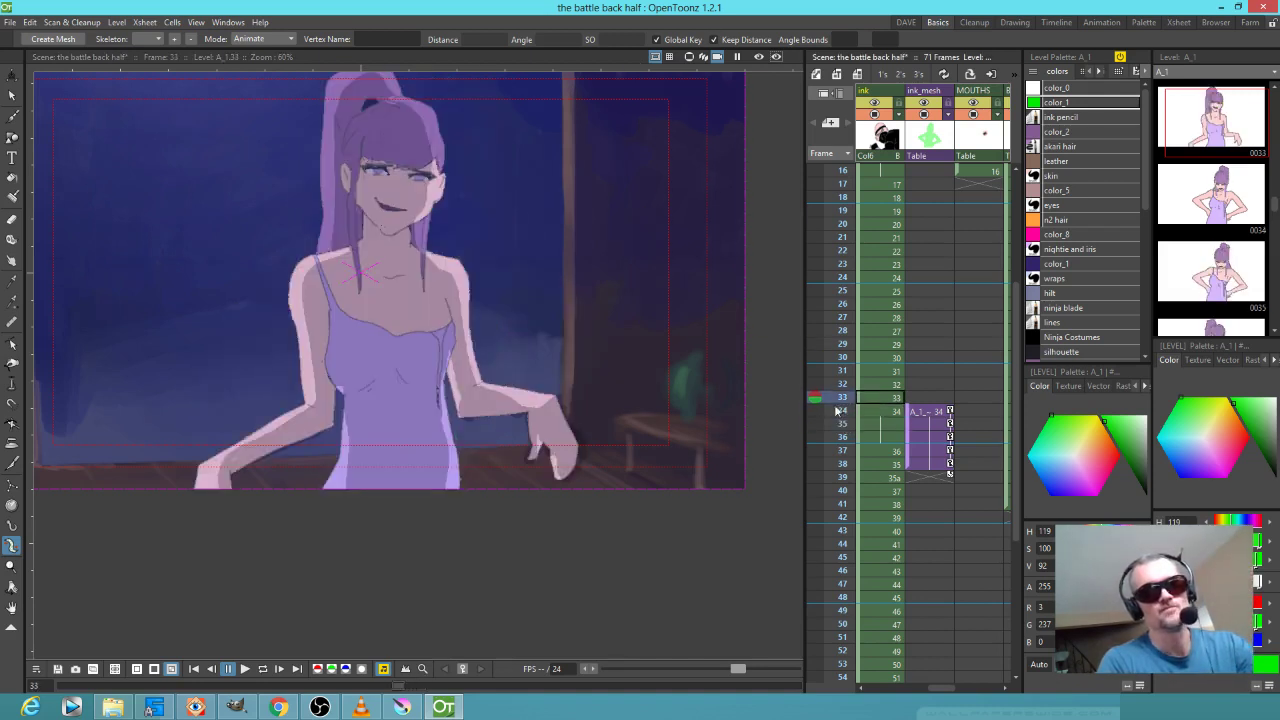
{"action": "left_click", "coordinate": [843, 411]}
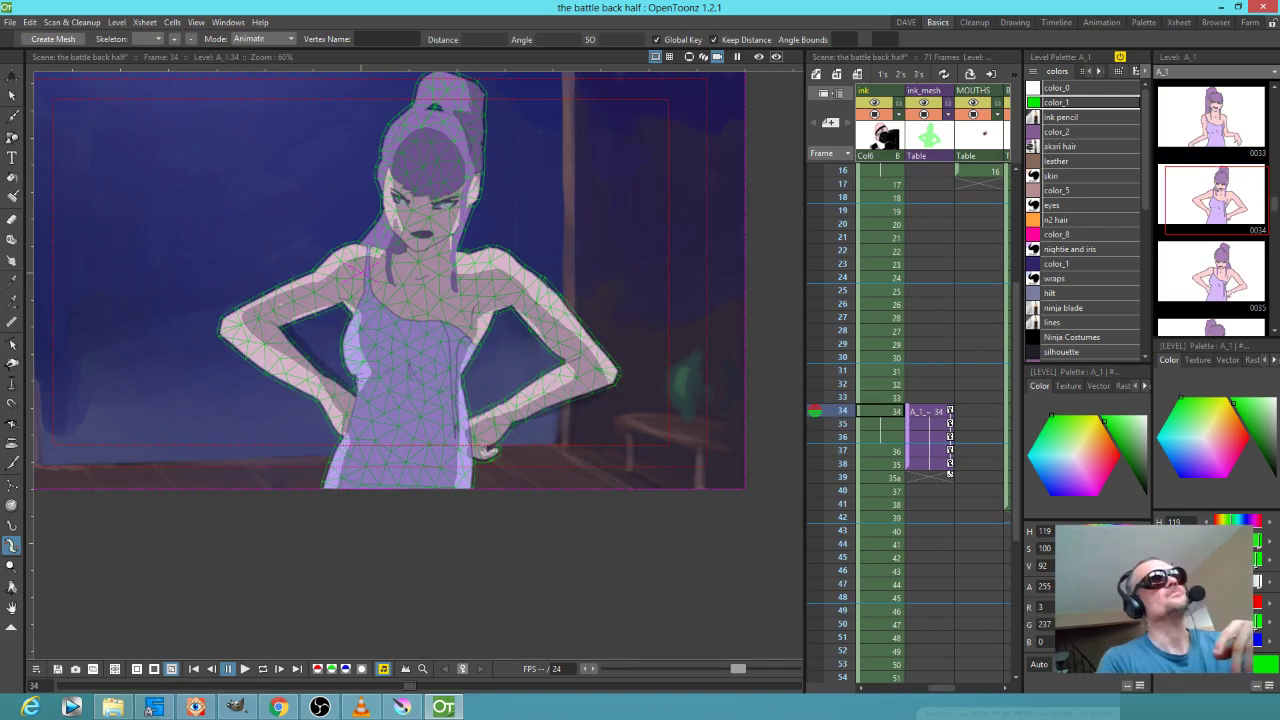
In the Stage Schematic, link the body shadows node (level B) to the ink_mesh node, place it beneath the ink node and close the schematic.
{"action": "key", "text": "F8"}
{"action": "left_click_drag", "start_coordinate": [643, 103], "coordinate": [614, 123]}
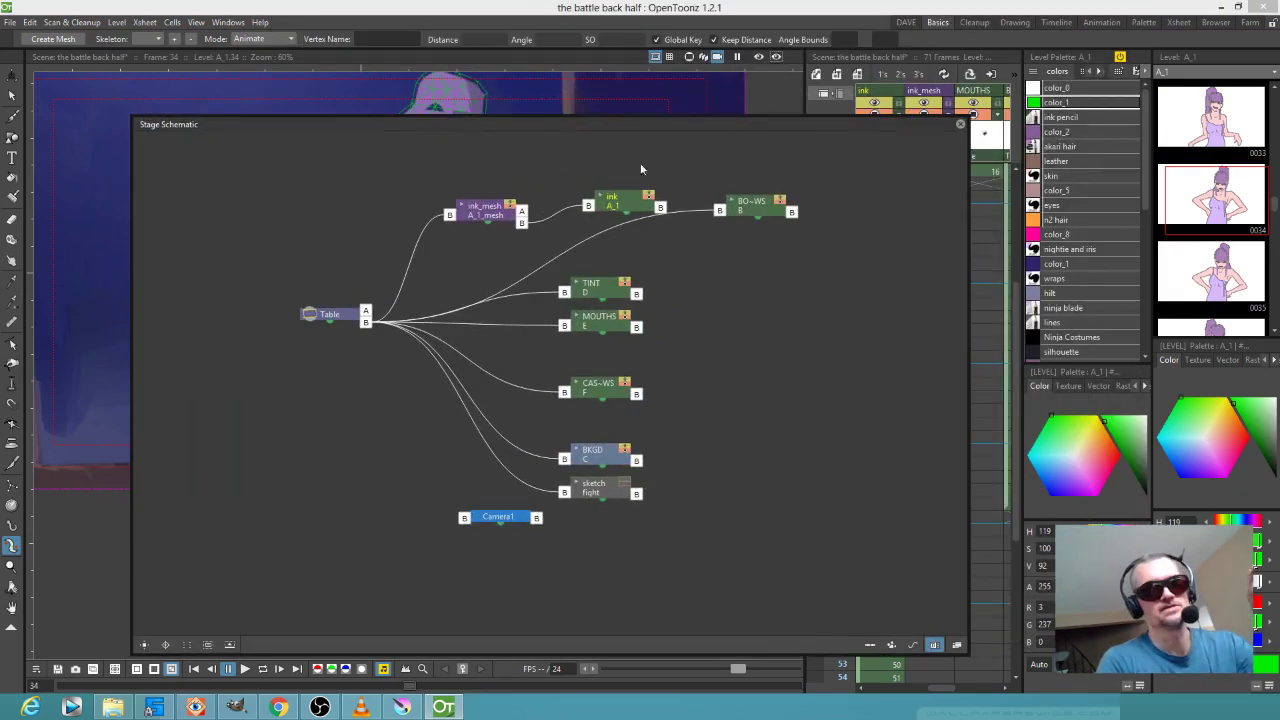
{"action": "left_click_drag", "start_coordinate": [719, 212], "coordinate": [521, 222]}
{"action": "mouse_move", "coordinate": [750, 203]}
{"action": "left_mouse_down"}
{"action": "mouse_move", "coordinate": [646, 269]}
{"action": "mouse_move", "coordinate": [620, 238]}
{"action": "left_mouse_up"}
{"action": "left_click", "coordinate": [961, 126]}
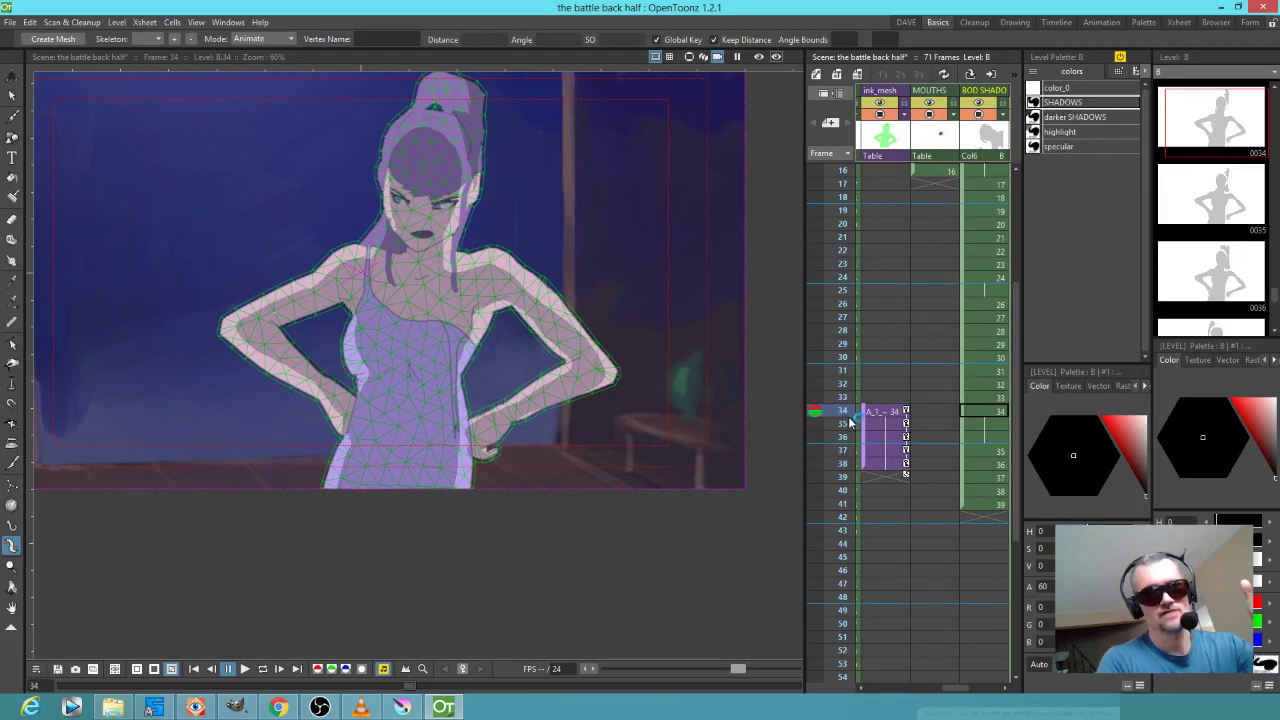
Step through frames 34 to 38 to examine how the body shadows follow the deformed ink drawing.
{"action": "mouse_move", "coordinate": [845, 418]}
{"action": "left_mouse_down"}
{"action": "mouse_move", "coordinate": [842, 442]}
{"action": "mouse_move", "coordinate": [843, 425]}
{"action": "left_mouse_up"}
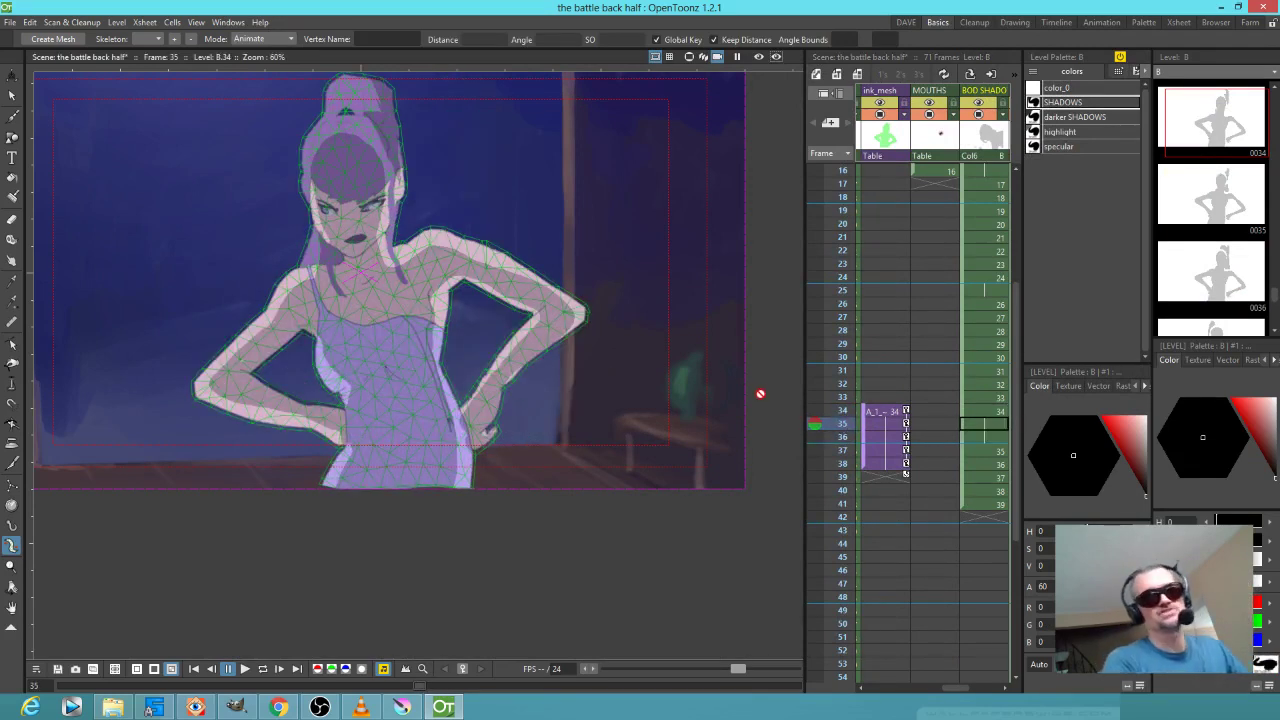
{"action": "left_click", "coordinate": [846, 463]}
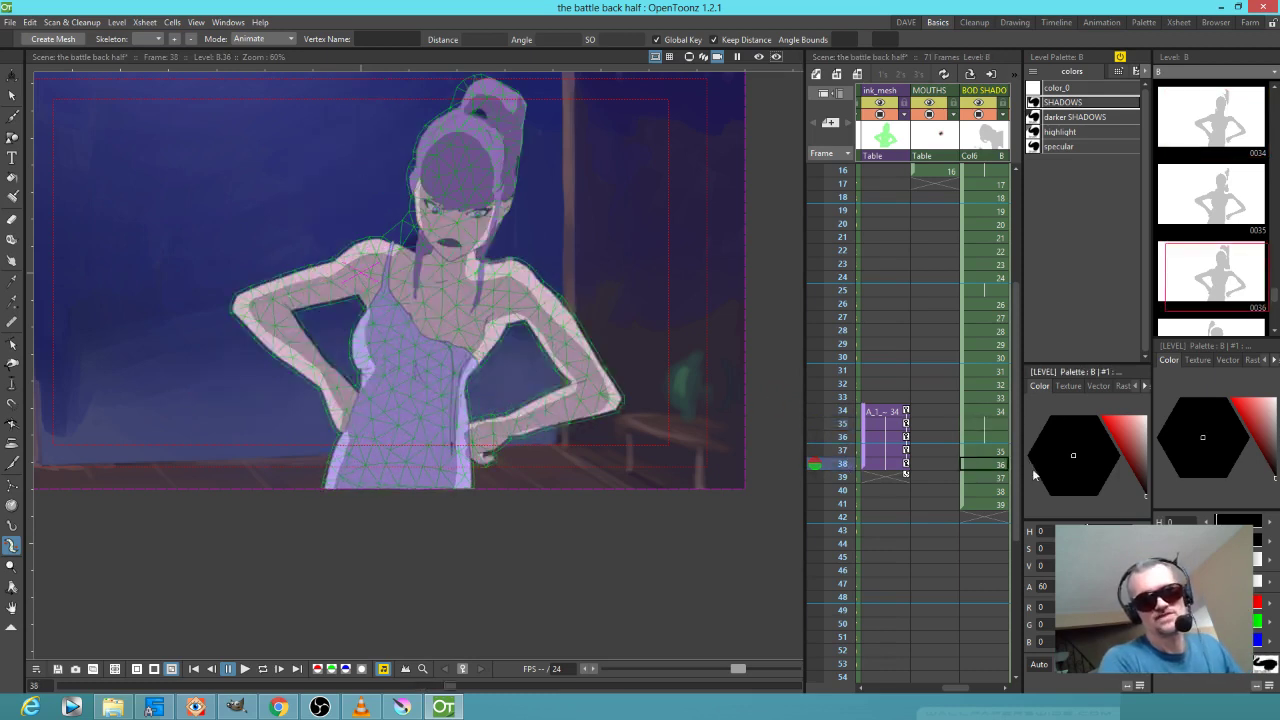
{"action": "scroll", "coordinate": [941, 397], "scroll_direction": "right", "scroll_amount": 1}
{"action": "left_click", "coordinate": [941, 400]}
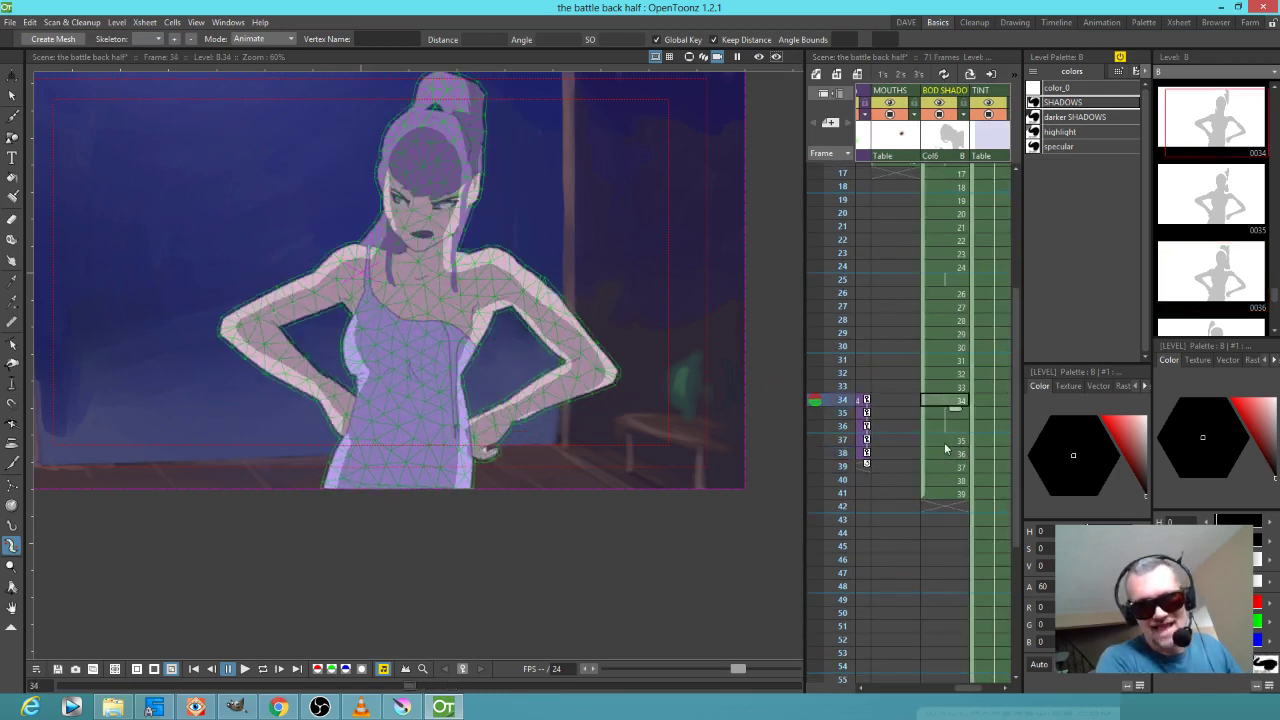
{"action": "left_click", "coordinate": [944, 442]}
{"action": "left_click", "coordinate": [945, 455]}
{"action": "left_click_drag", "start_coordinate": [943, 455], "coordinate": [775, 417]}
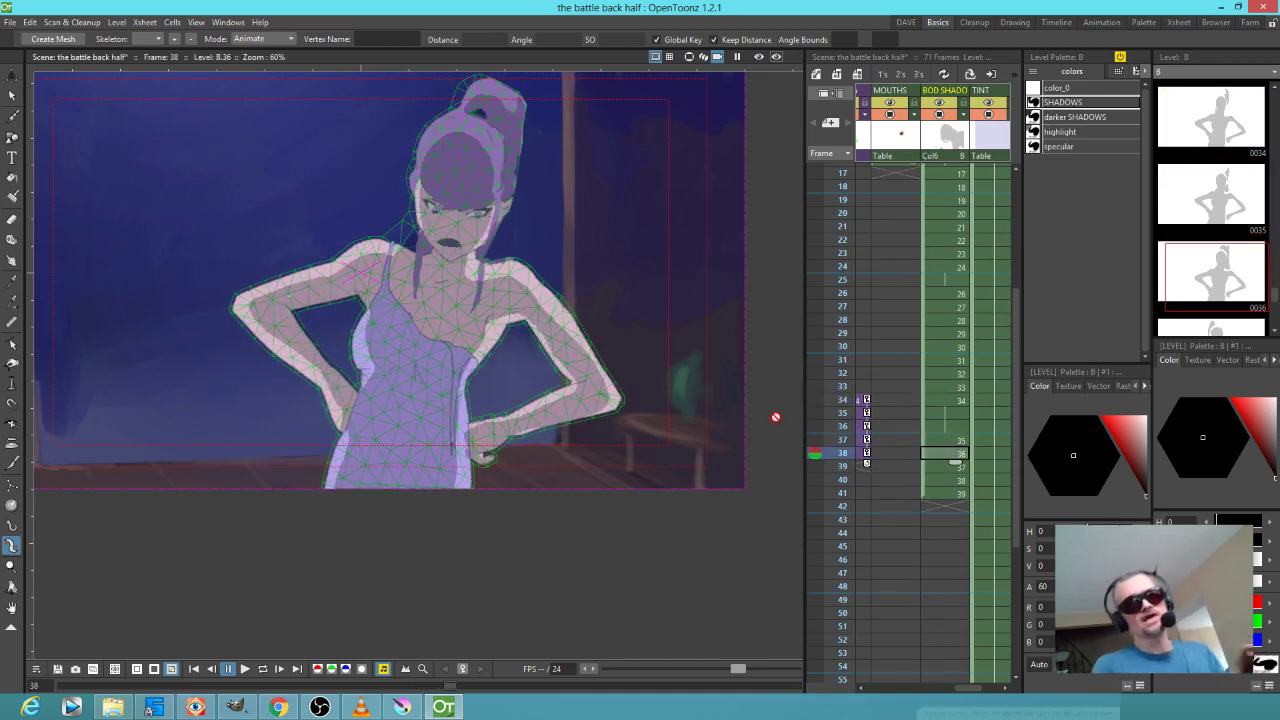
{"action": "left_click_drag", "start_coordinate": [775, 417], "coordinate": [745, 447]}
{"action": "left_click", "coordinate": [826, 444]}
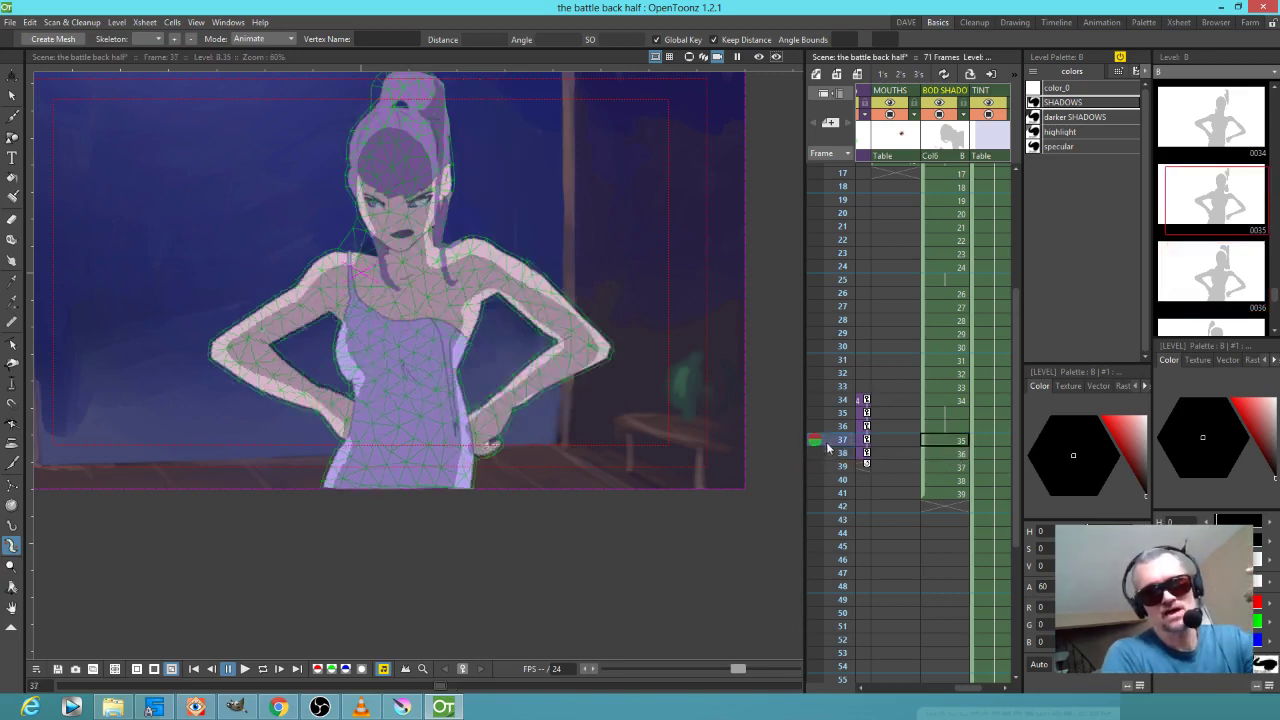
{"action": "mouse_move", "coordinate": [826, 440]}
{"action": "left_mouse_down"}
{"action": "mouse_move", "coordinate": [832, 403]}
{"action": "mouse_move", "coordinate": [831, 426]}
{"action": "left_mouse_up"}
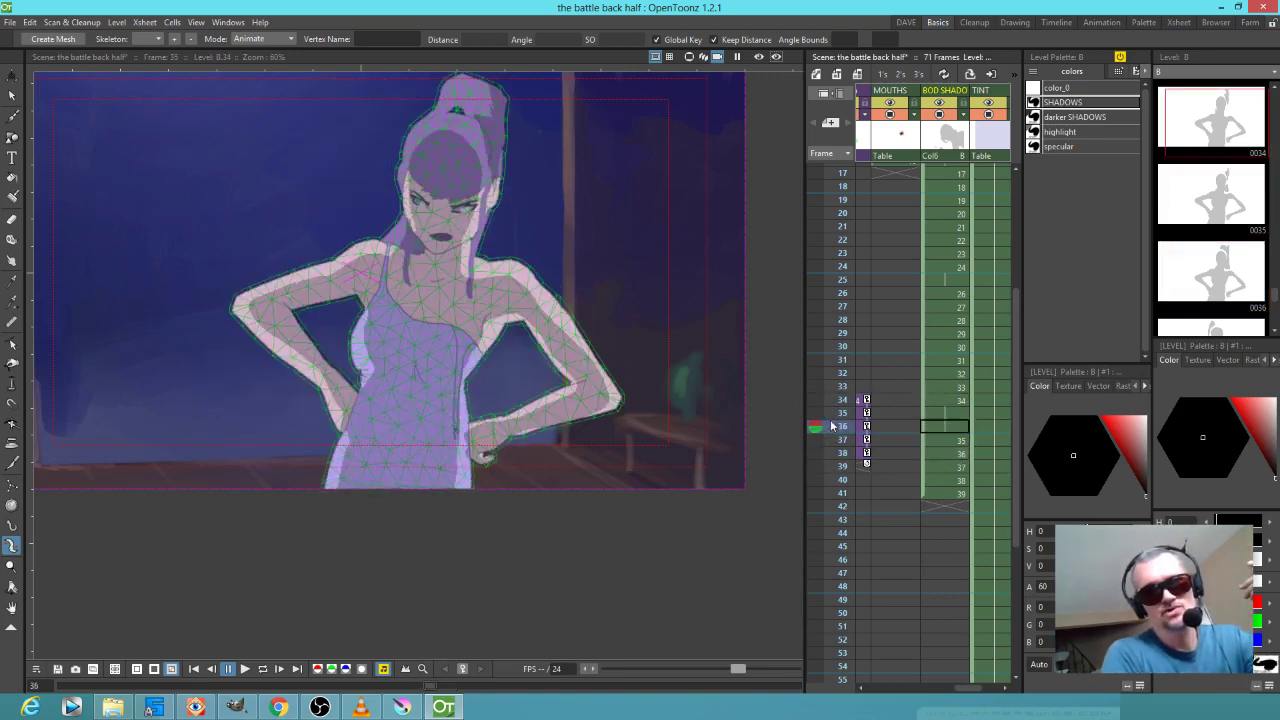
Compare the ink and shadow cells with the mesh exposure and review the ink column's drawings from frame 34 through 39.
{"action": "scroll", "coordinate": [933, 475], "scroll_direction": "left", "scroll_amount": 4}
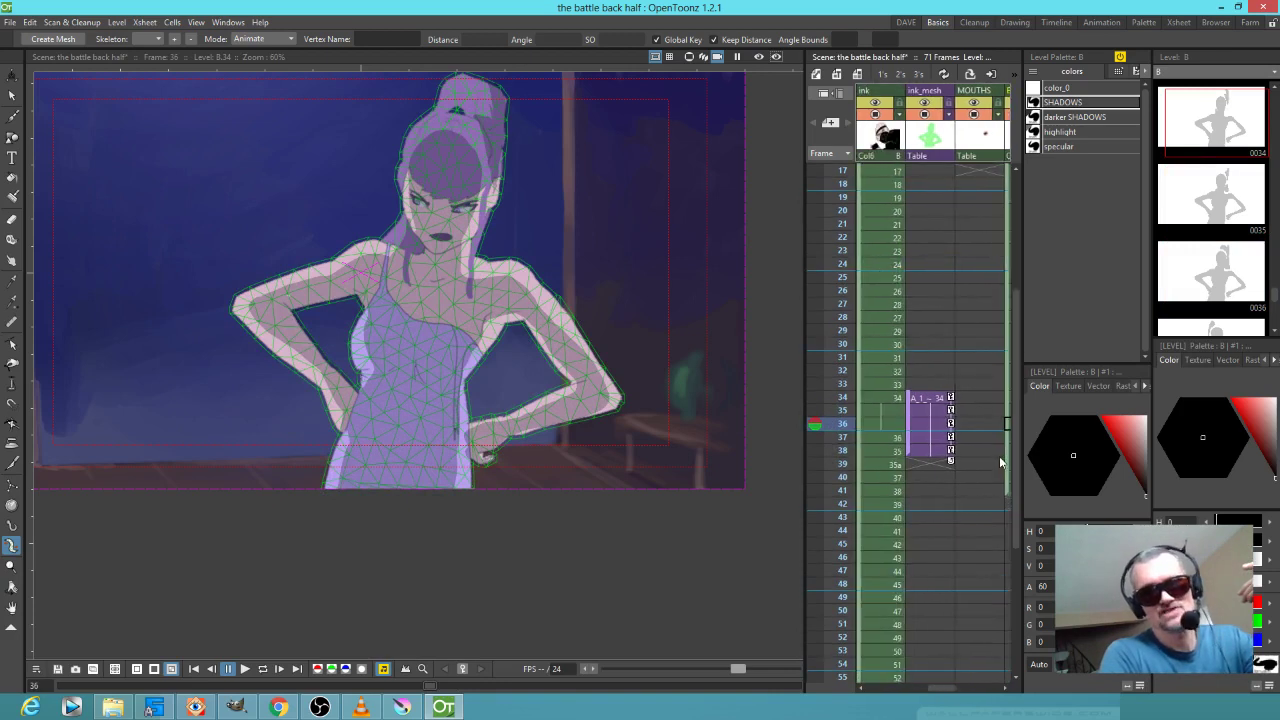
{"action": "scroll", "coordinate": [975, 455], "scroll_direction": "right", "scroll_amount": 3}
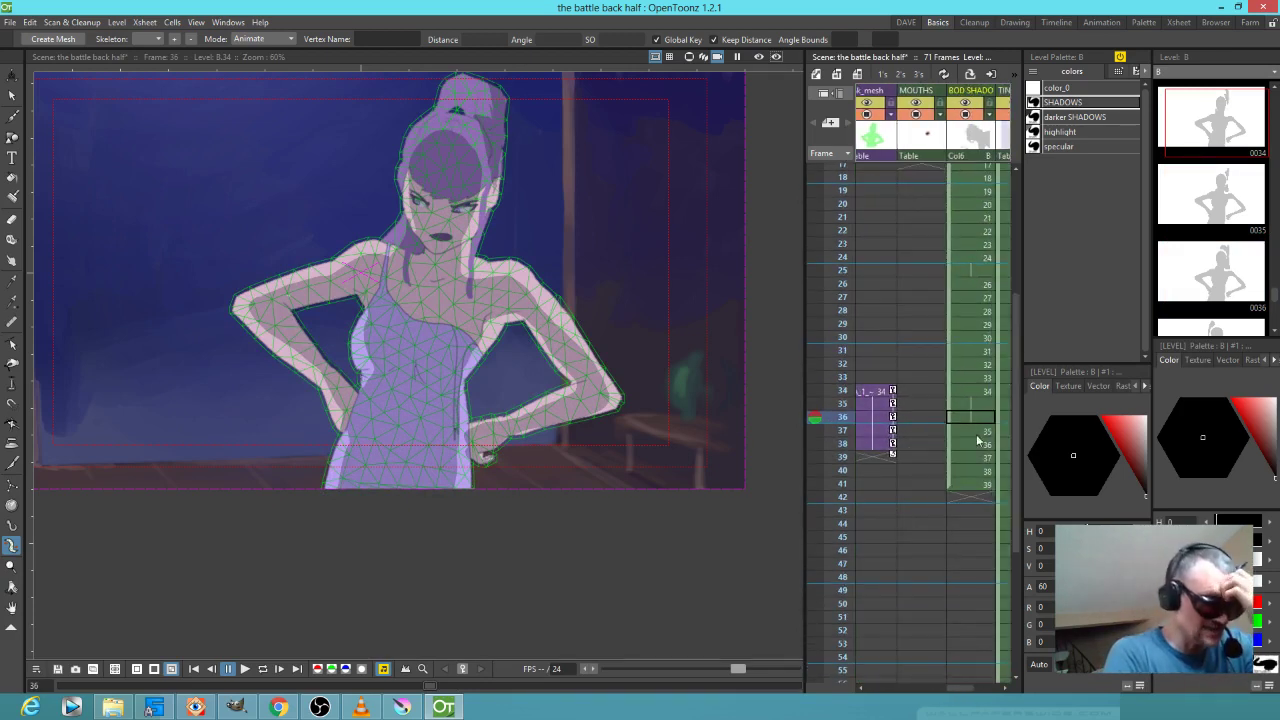
{"action": "scroll", "coordinate": [938, 487], "scroll_direction": "left", "scroll_amount": 4}
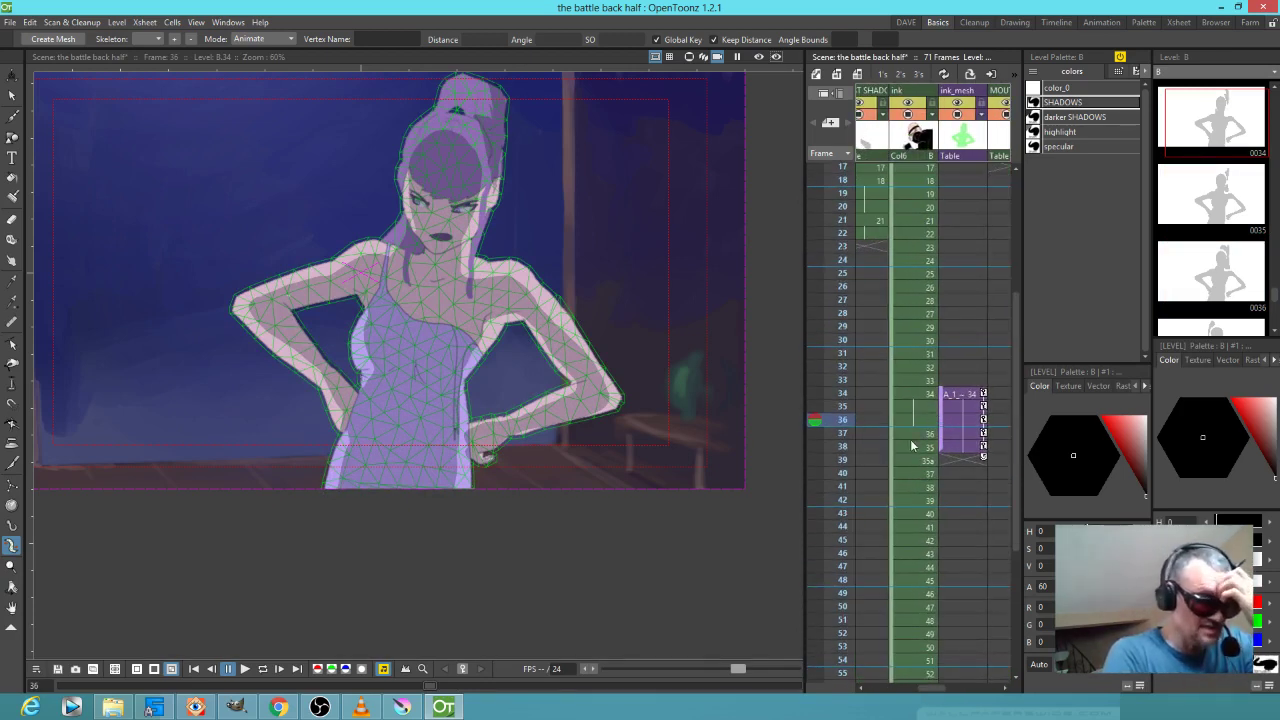
{"action": "left_click", "coordinate": [911, 432]}
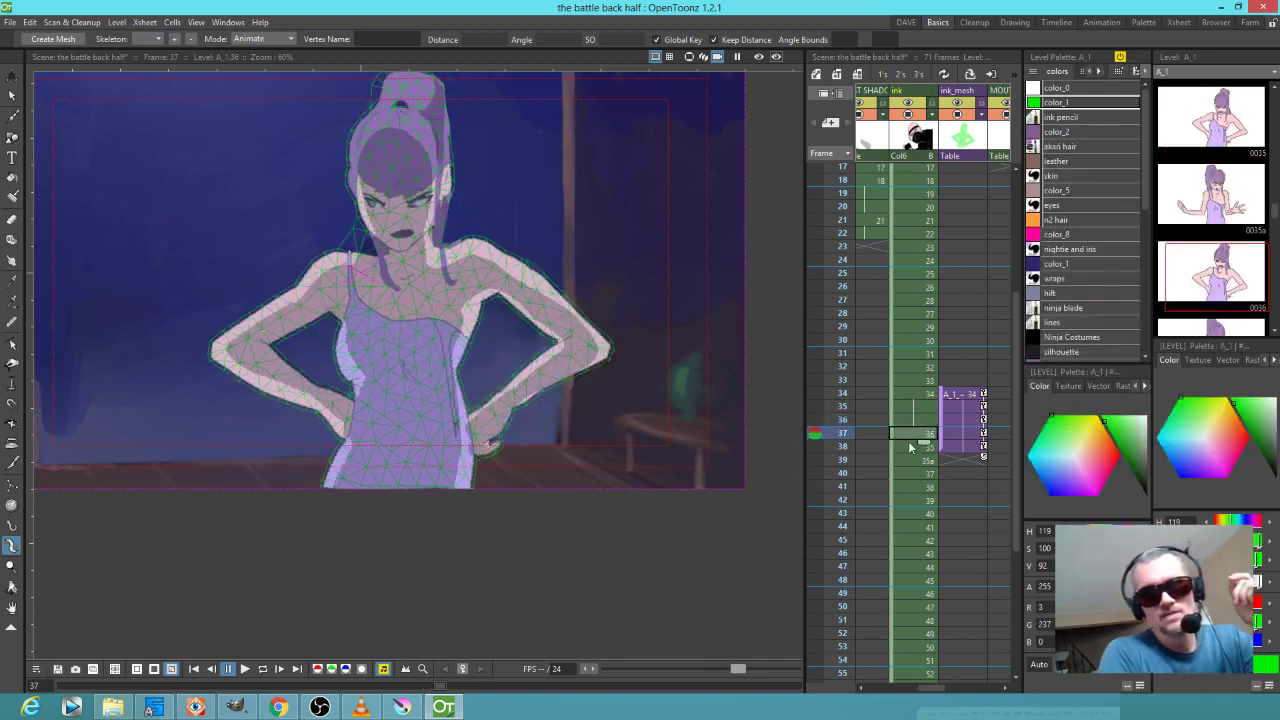
{"action": "left_click", "coordinate": [911, 447]}
{"action": "left_click", "coordinate": [887, 432]}
{"action": "left_click_drag", "start_coordinate": [842, 398], "coordinate": [840, 449]}
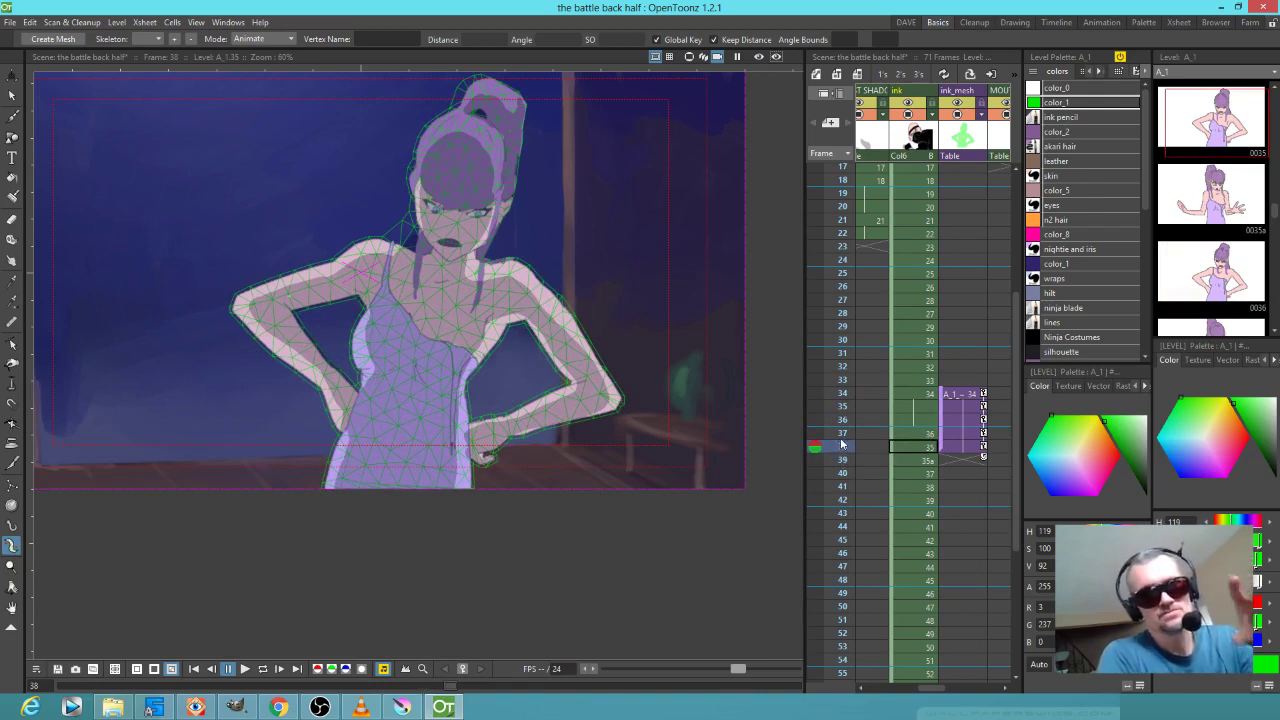
{"action": "left_click_drag", "start_coordinate": [843, 408], "coordinate": [840, 449]}
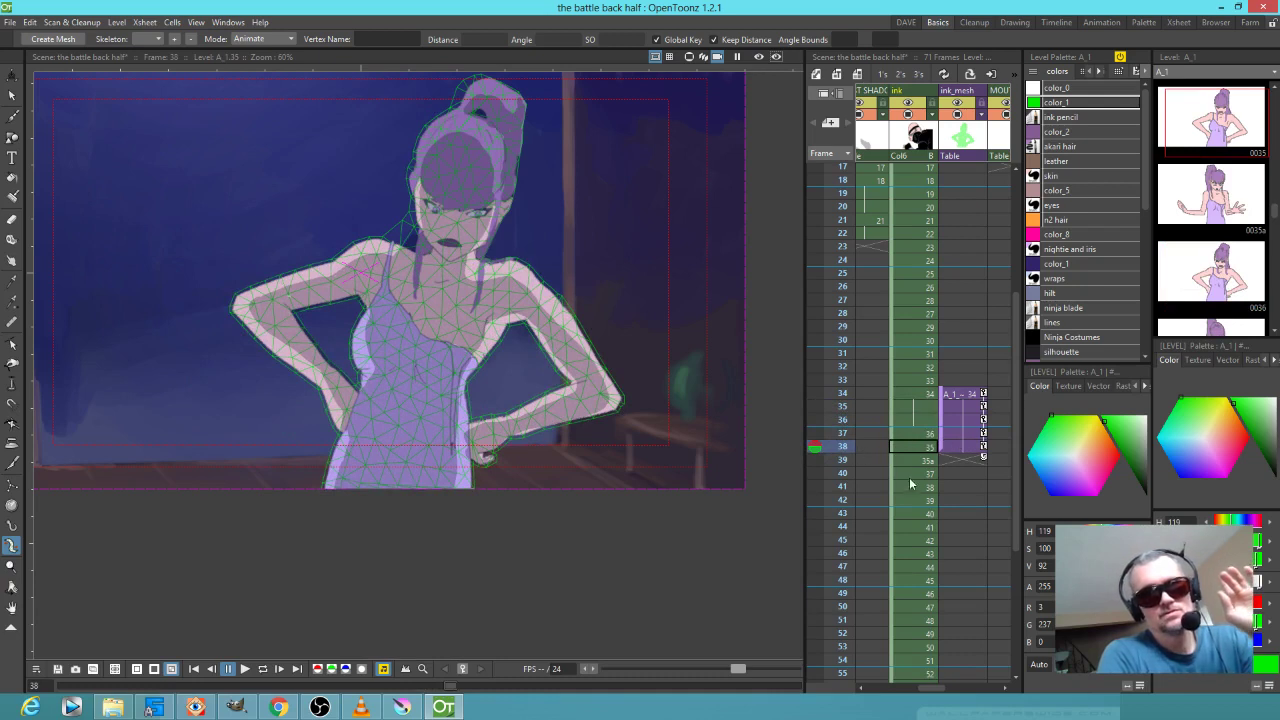
{"action": "scroll", "coordinate": [880, 452], "scroll_direction": "down", "scroll_amount": 1}
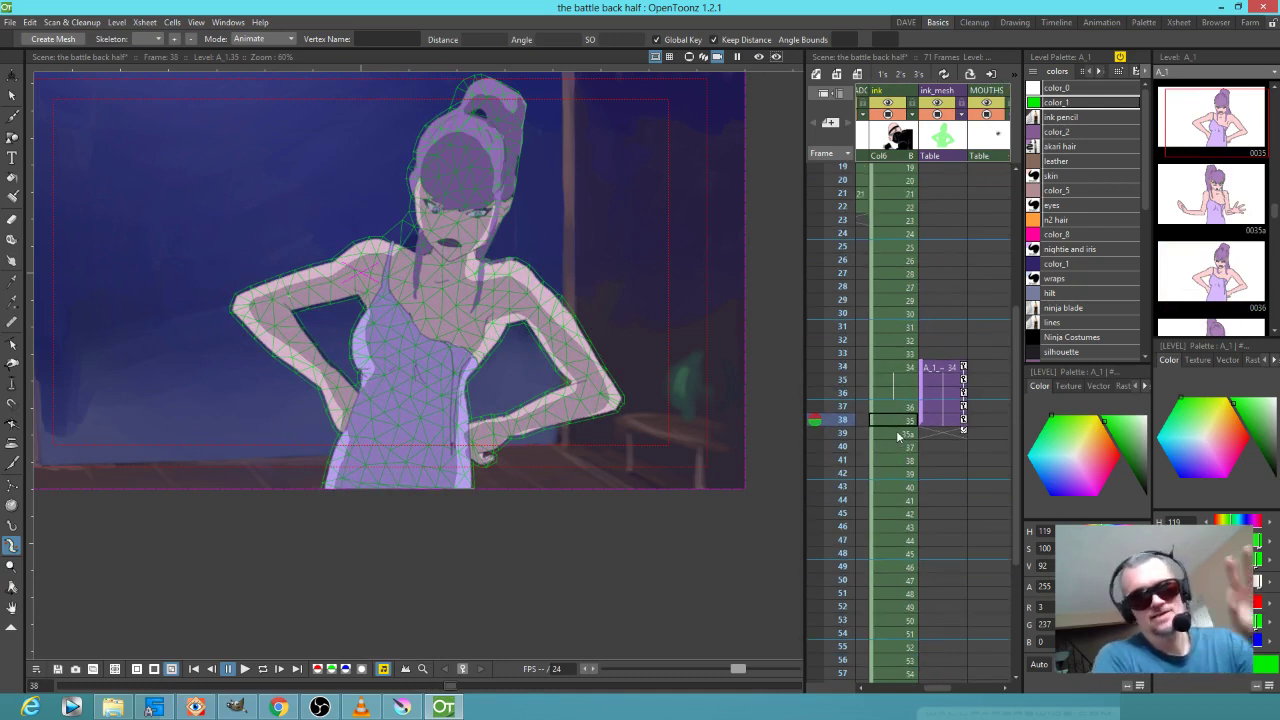
{"action": "left_click", "coordinate": [898, 436]}
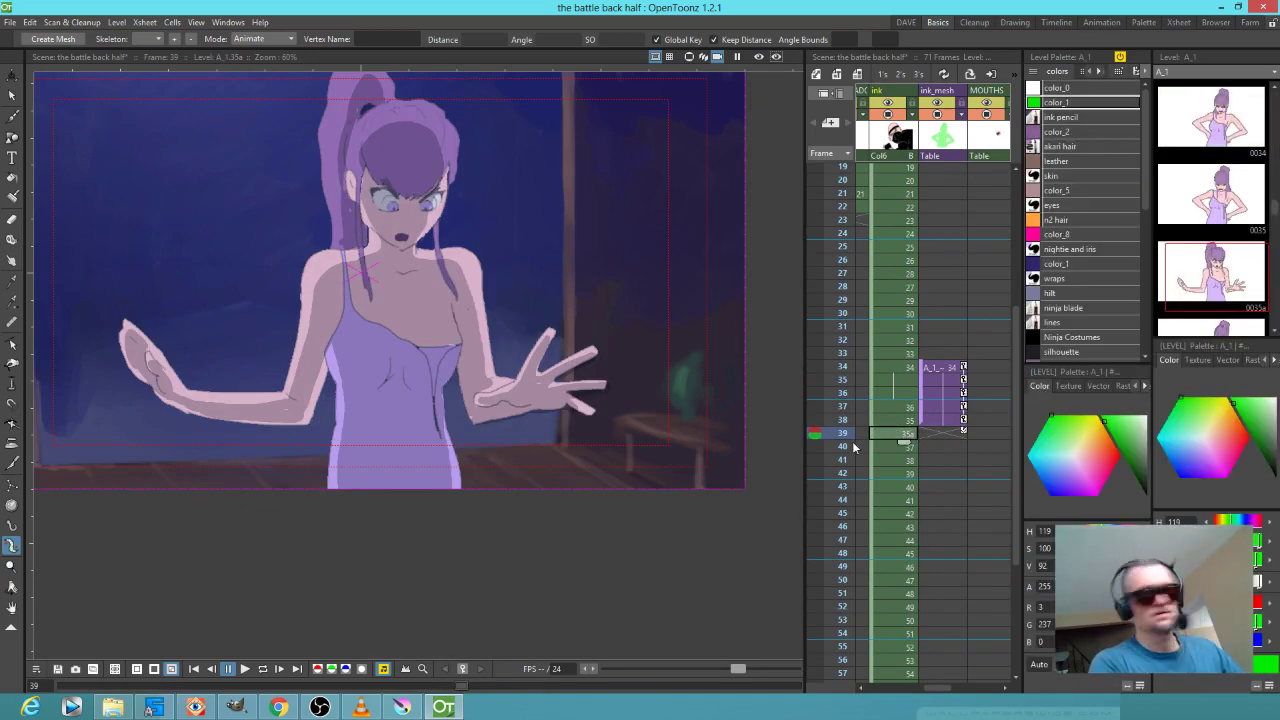
Create a mesh for ink drawing 35a at frame 39 with a 5-pixel margin, choosing a different path for the new mesh level.
{"action": "left_click", "coordinate": [928, 431]}
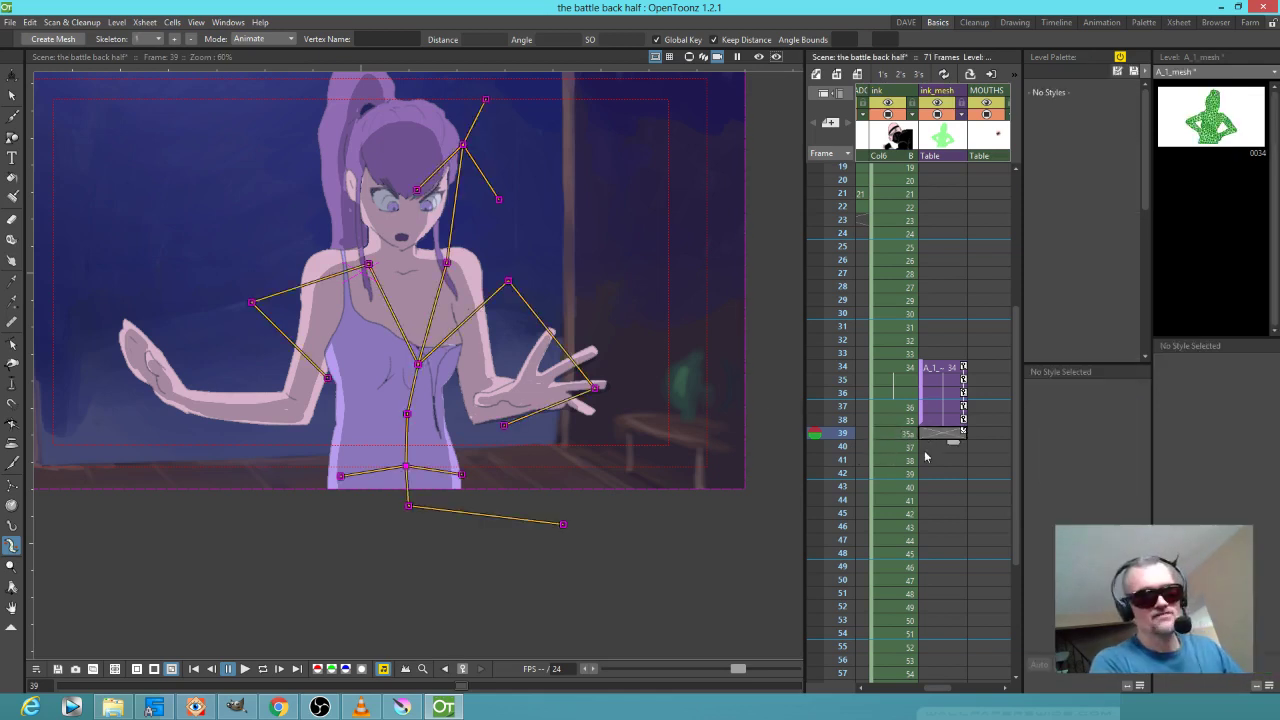
{"action": "left_click", "coordinate": [904, 434]}
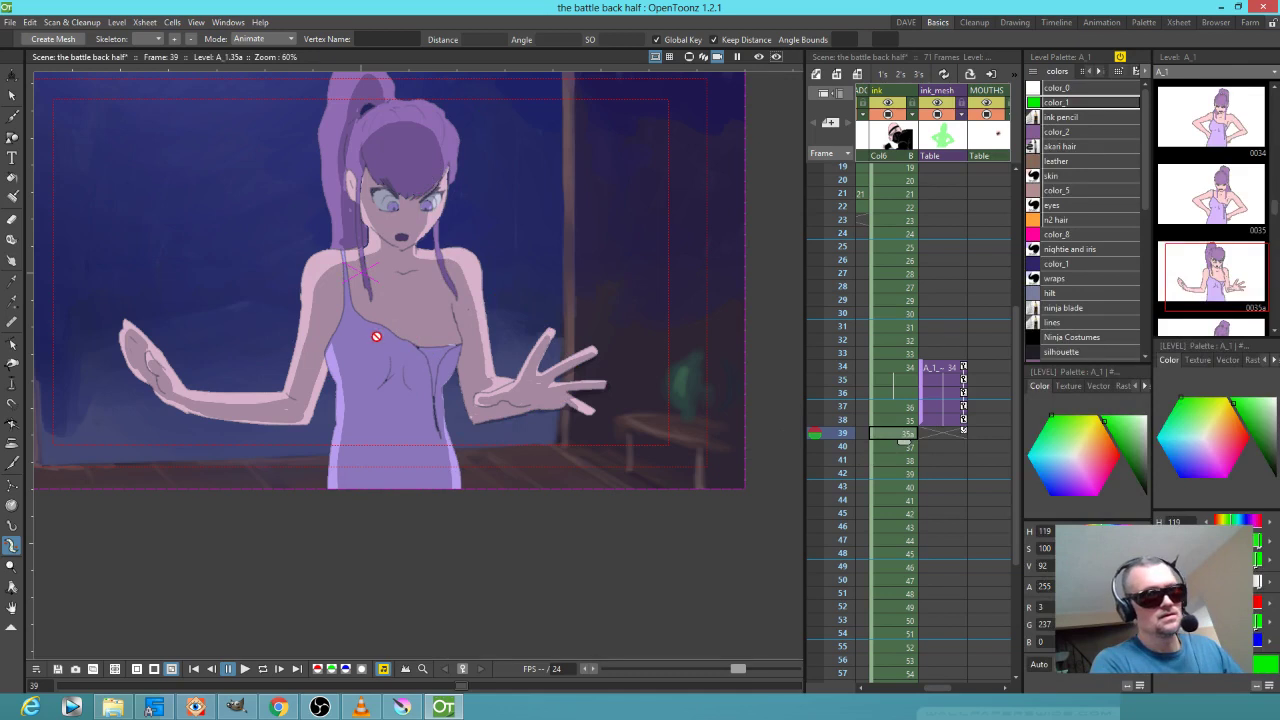
{"action": "left_click", "coordinate": [49, 39]}
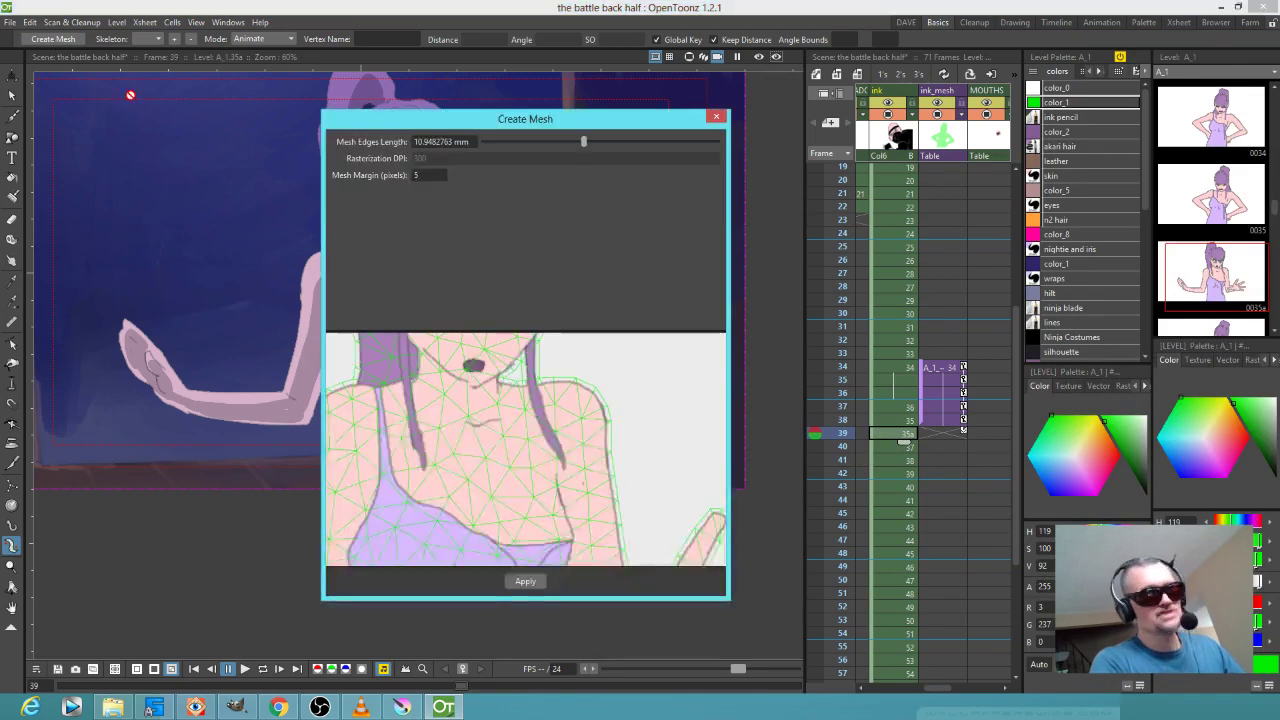
{"action": "left_click", "coordinate": [527, 583]}
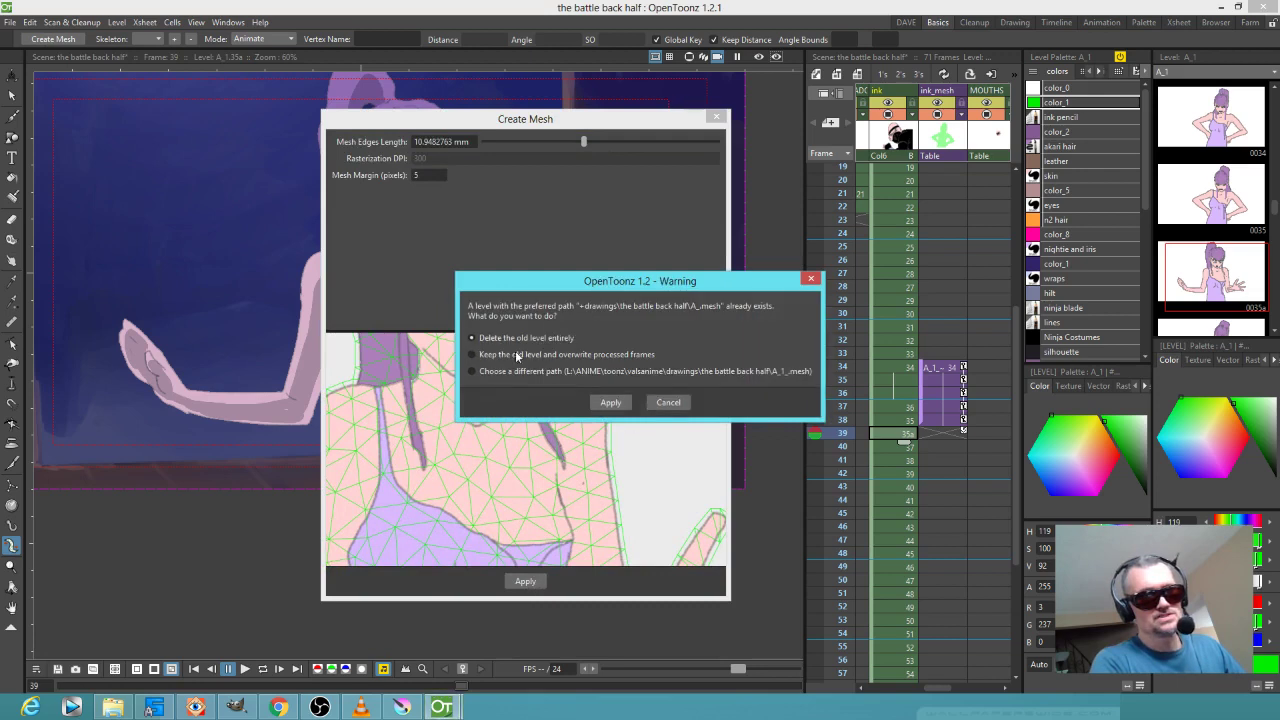
{"action": "left_click", "coordinate": [481, 370]}
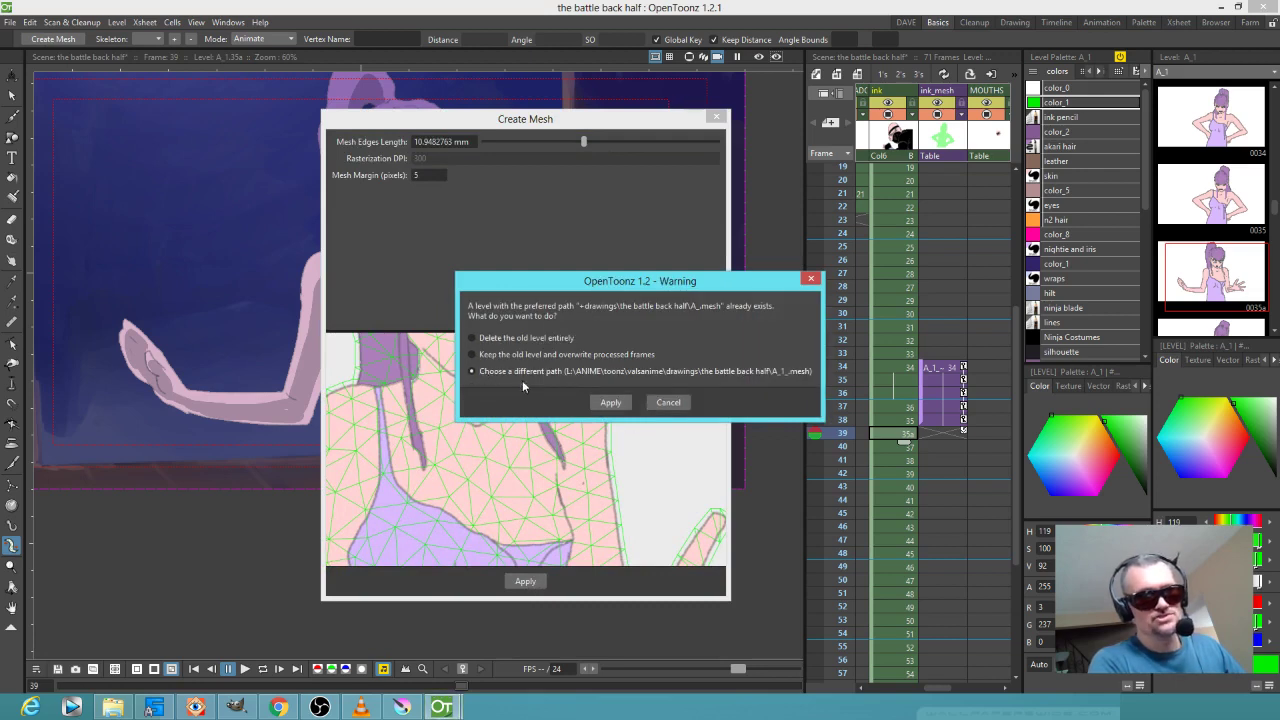
{"action": "left_click", "coordinate": [610, 402]}
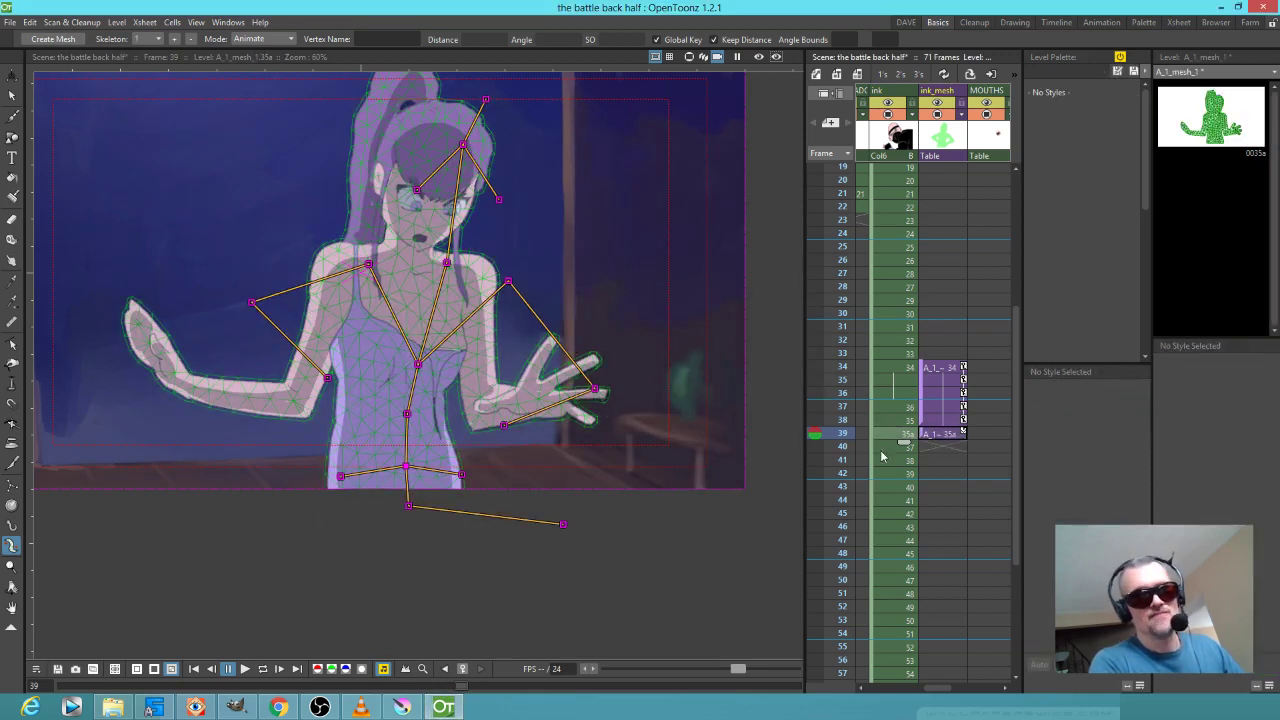
Add skeleton 2 to the frame 39 mesh and build its spine from below the waist through the torso and neck to the head.
{"action": "left_click", "coordinate": [935, 438]}
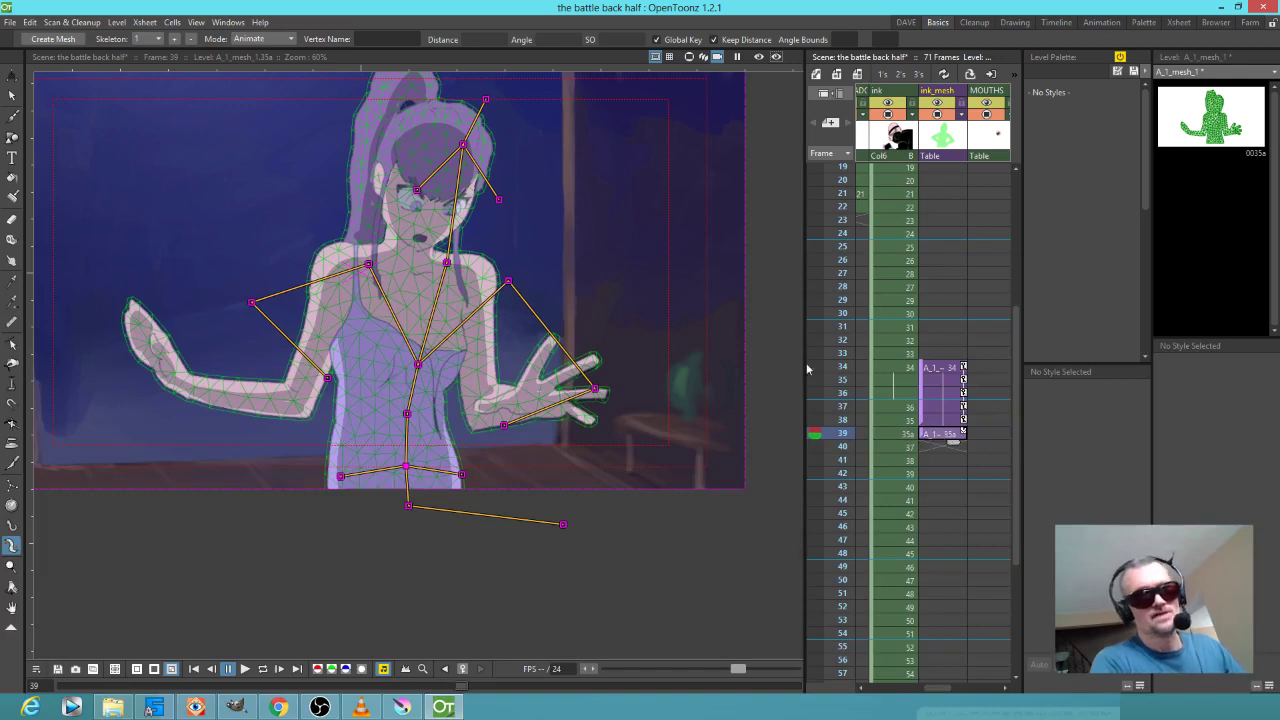
{"action": "left_click", "coordinate": [175, 39]}
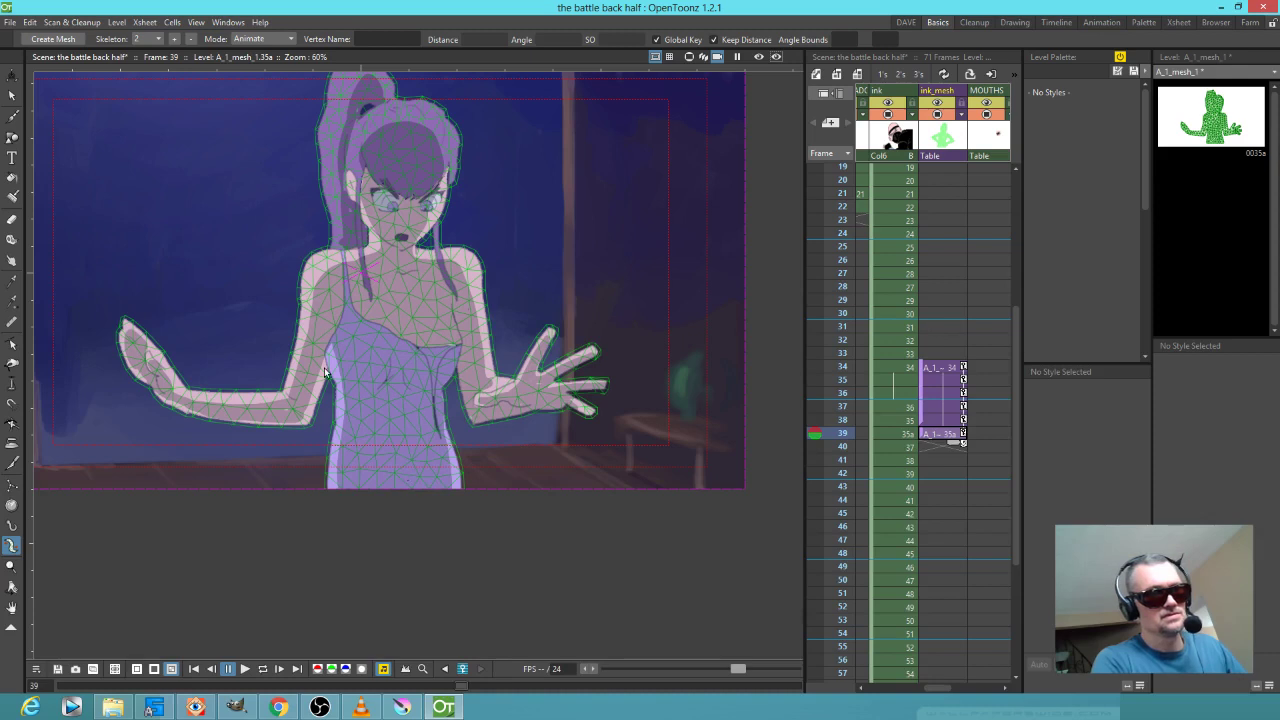
{"action": "left_click", "coordinate": [263, 38]}
{"action": "left_click", "coordinate": [262, 53]}
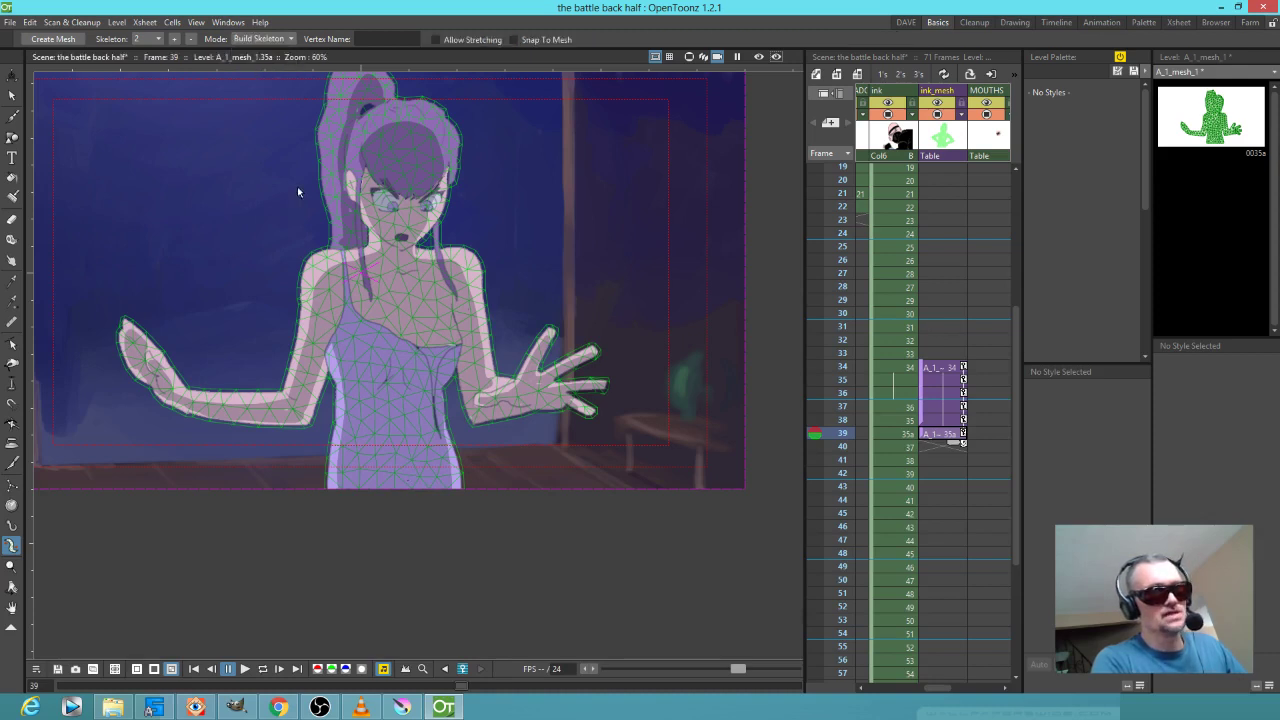
{"action": "left_click", "coordinate": [404, 511]}
{"action": "left_click", "coordinate": [396, 392]}
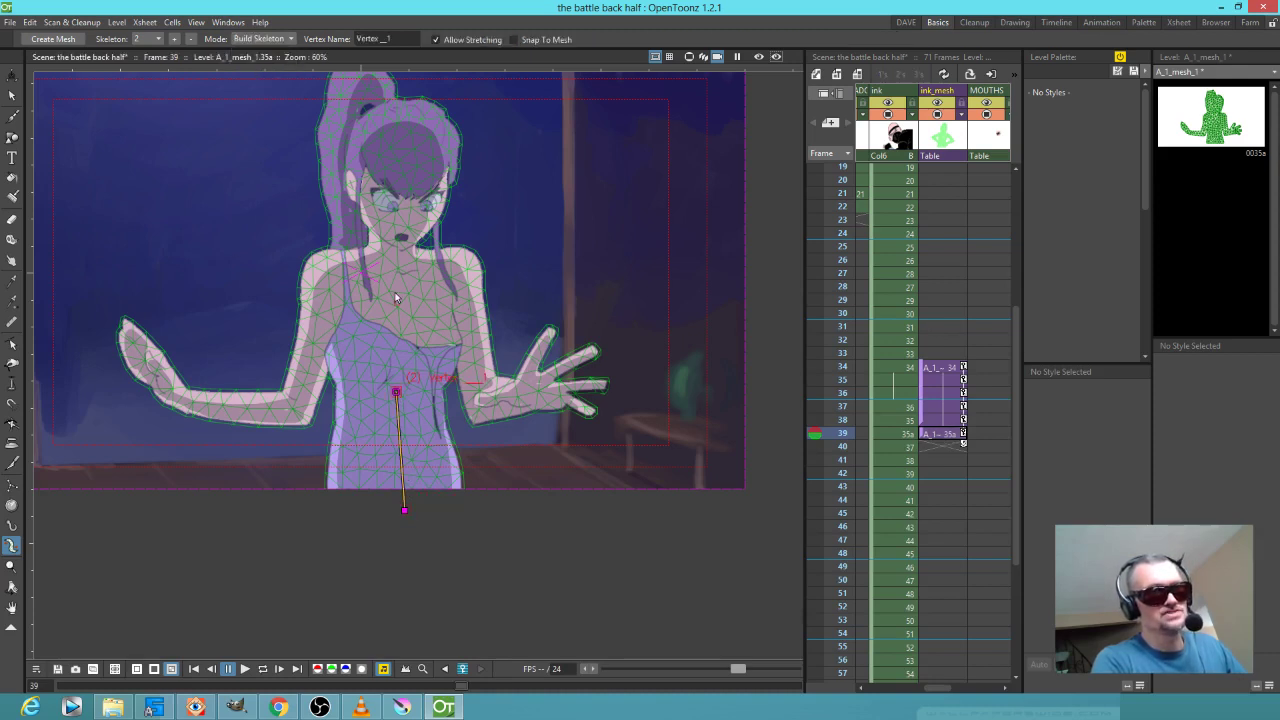
{"action": "left_click", "coordinate": [400, 265]}
{"action": "left_click", "coordinate": [404, 147]}
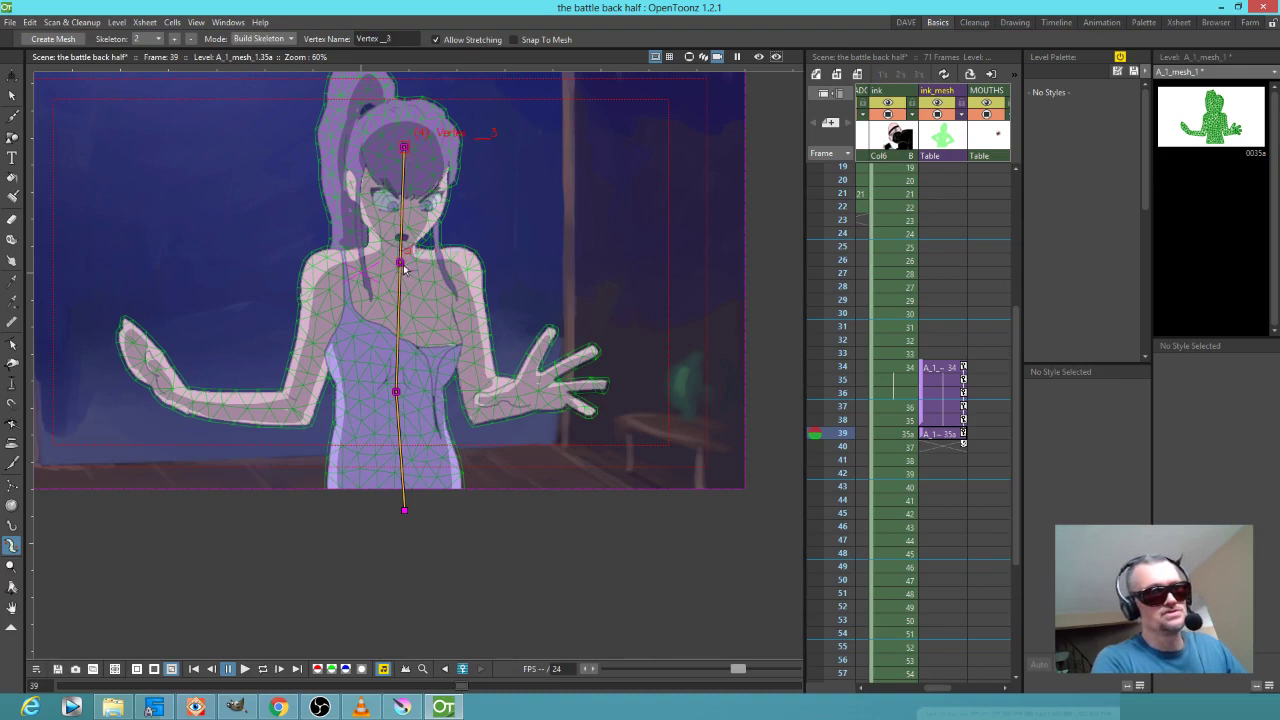
Branch both arms from the neck vertex of skeleton 2, placing vertices at each shoulder, elbow and wrist.
{"action": "left_click", "coordinate": [324, 273]}
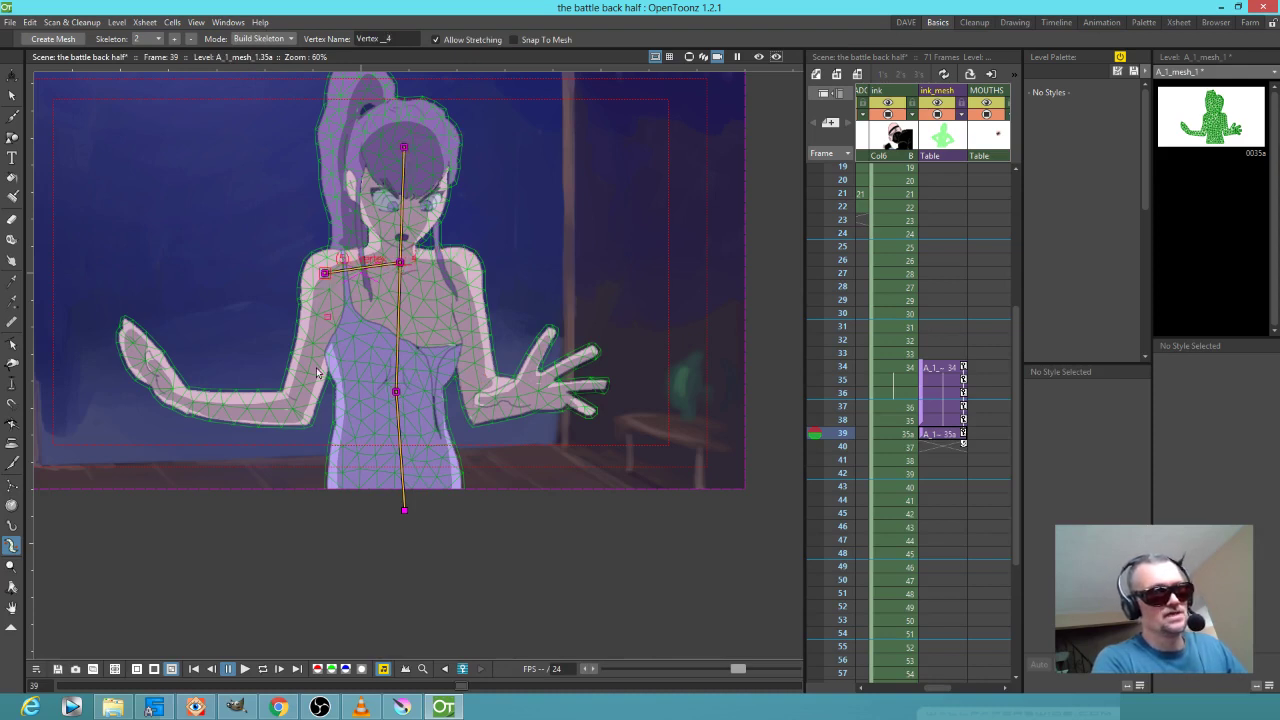
{"action": "left_click", "coordinate": [291, 406]}
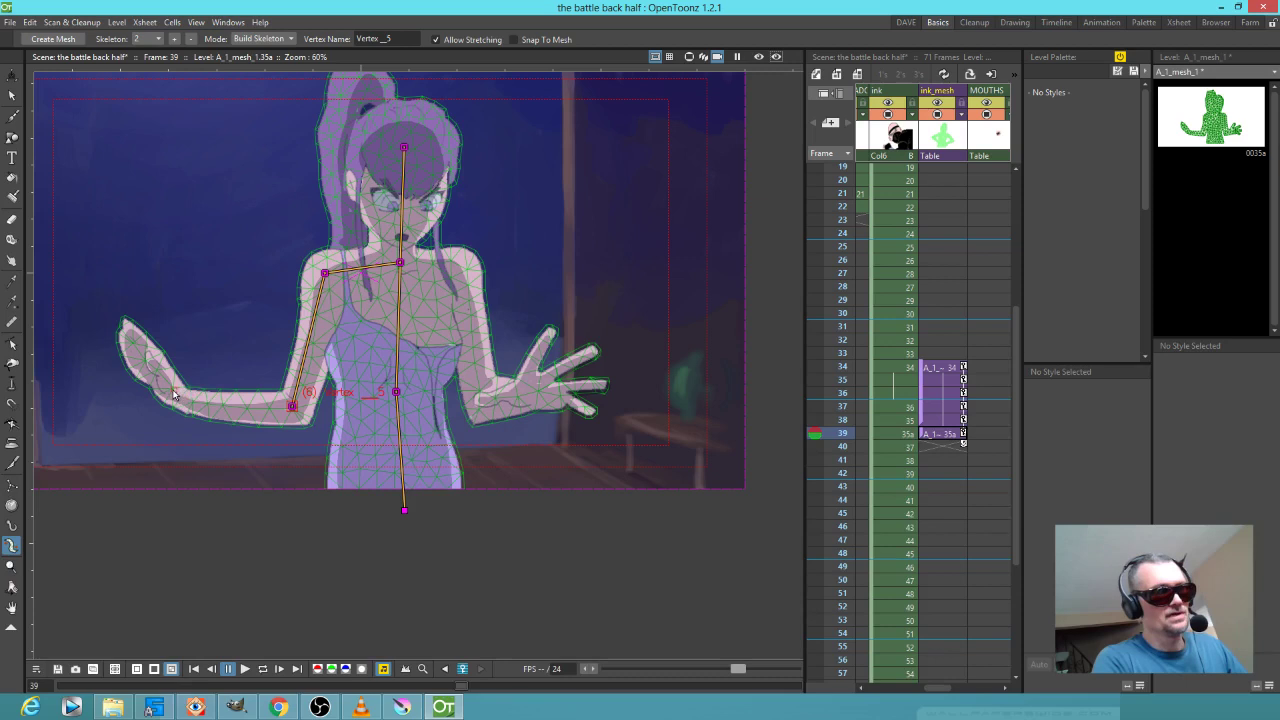
{"action": "left_click", "coordinate": [170, 390]}
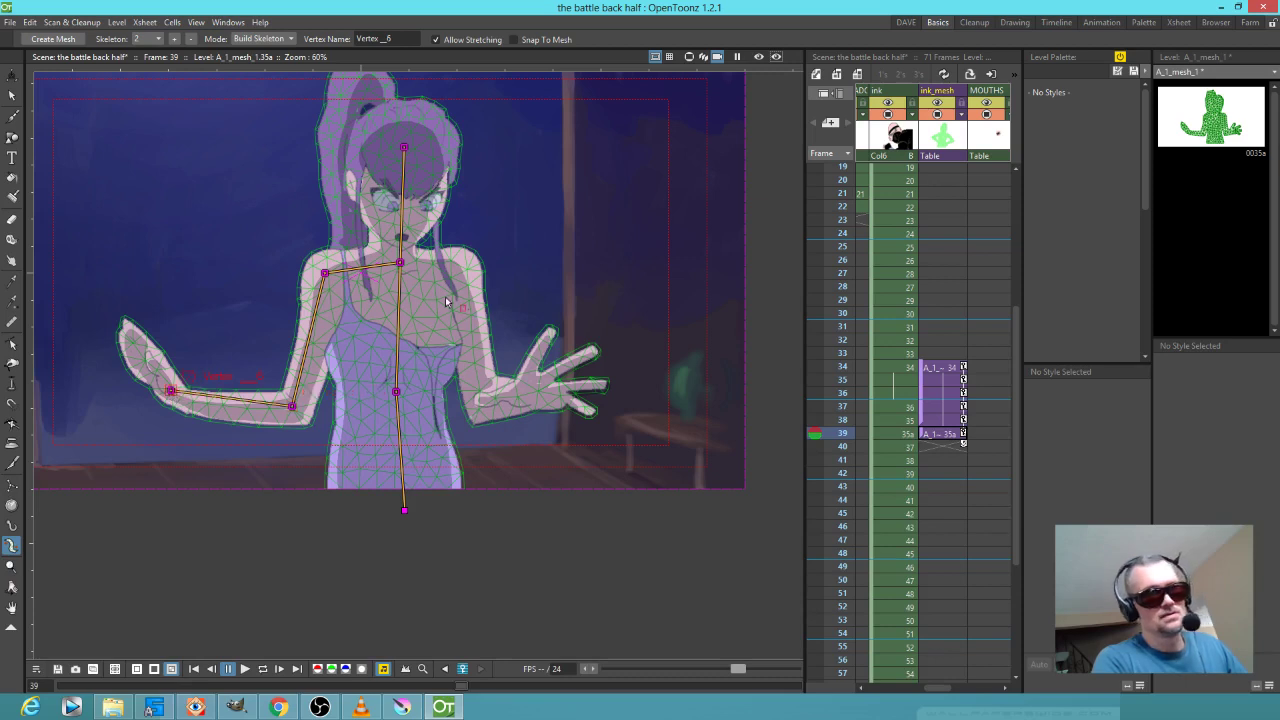
{"action": "left_click", "coordinate": [401, 263]}
{"action": "left_click", "coordinate": [460, 268]}
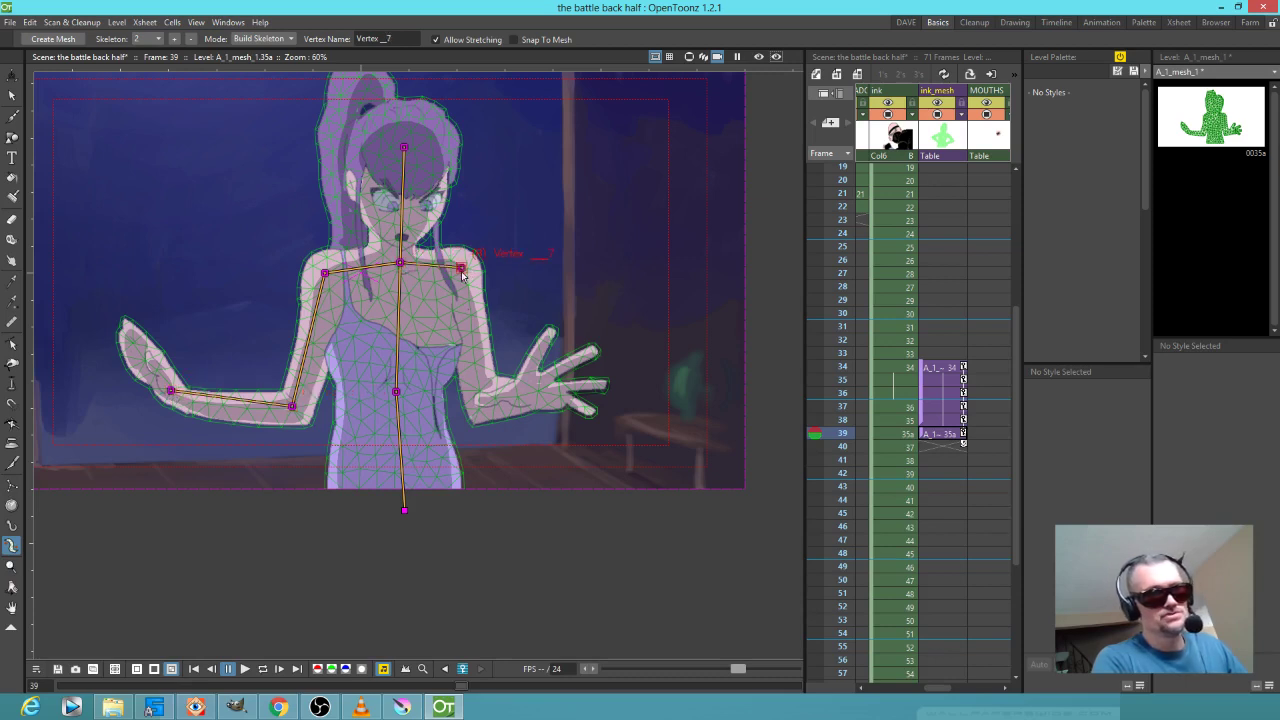
{"action": "left_click", "coordinate": [481, 405]}
{"action": "left_click", "coordinate": [534, 388]}
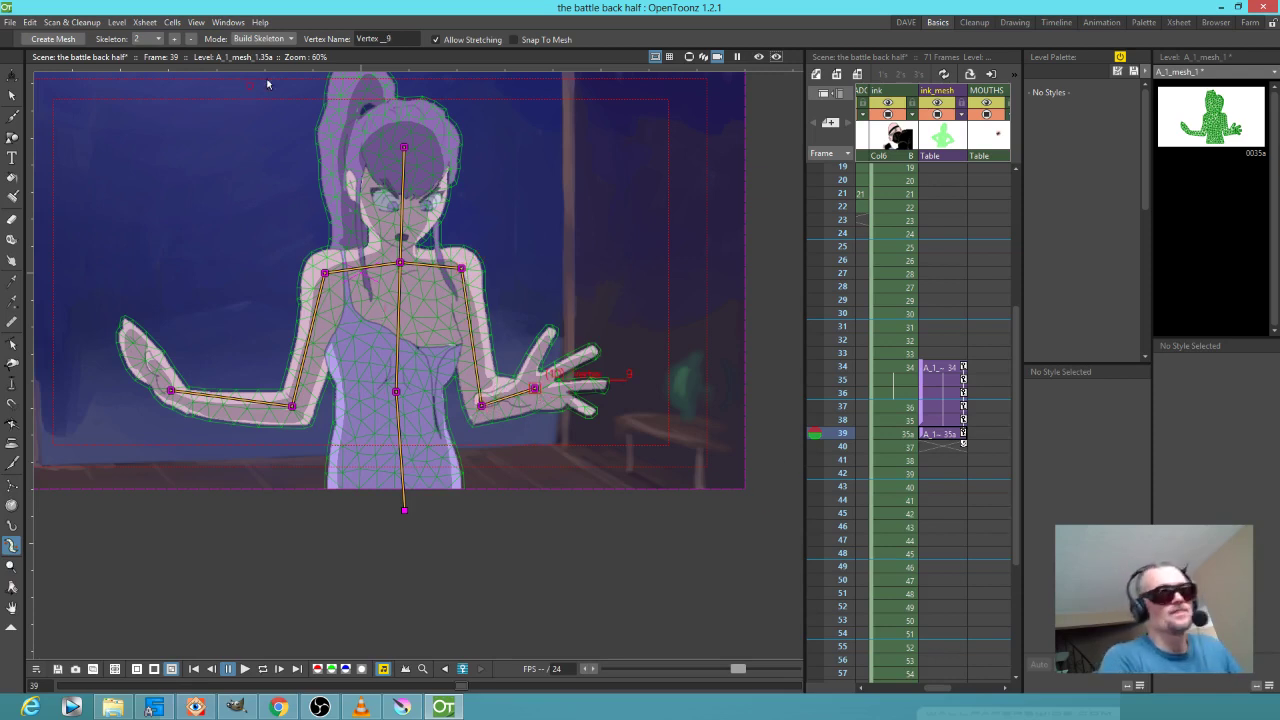
In Animate mode, tilt the torso vertex of skeleton 2 about 2.4° and slightly adjust the neck vertex at frame 39.
{"action": "left_click", "coordinate": [262, 38]}
{"action": "left_click", "coordinate": [262, 83]}
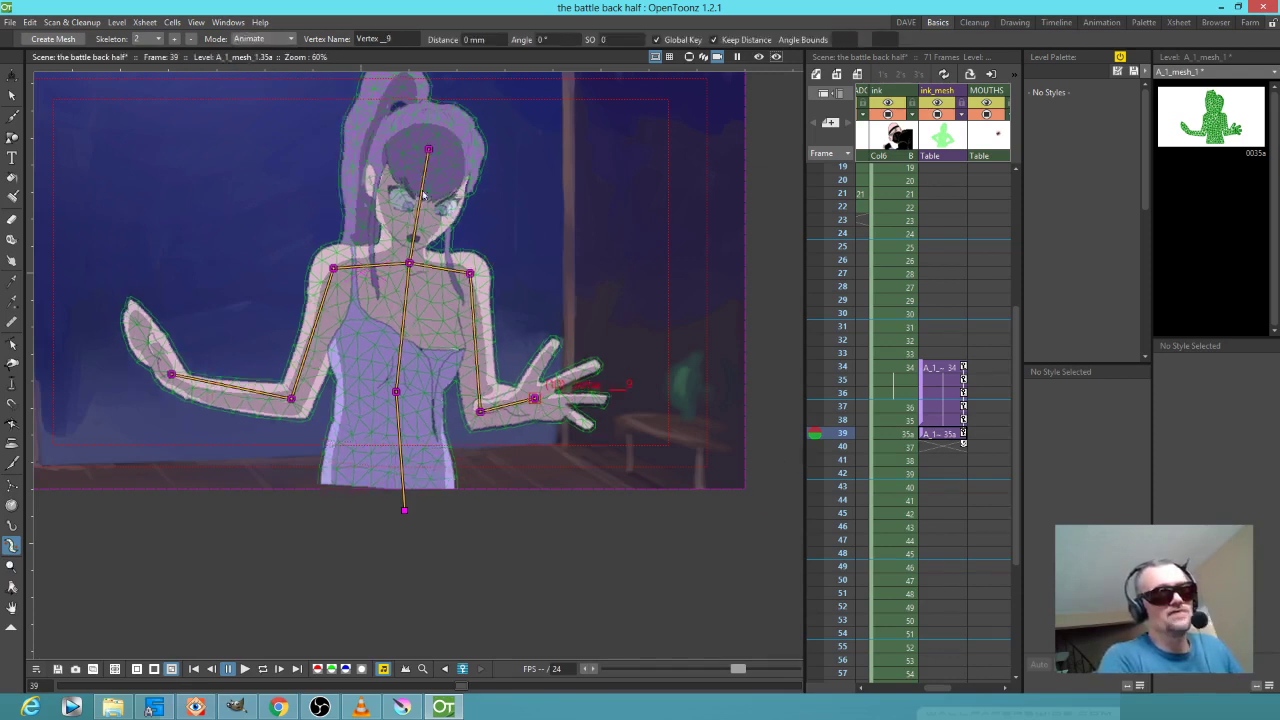
{"action": "mouse_move", "coordinate": [397, 391]}
{"action": "left_mouse_down"}
{"action": "mouse_move", "coordinate": [432, 390]}
{"action": "mouse_move", "coordinate": [345, 378]}
{"action": "mouse_move", "coordinate": [390, 392]}
{"action": "left_mouse_up"}
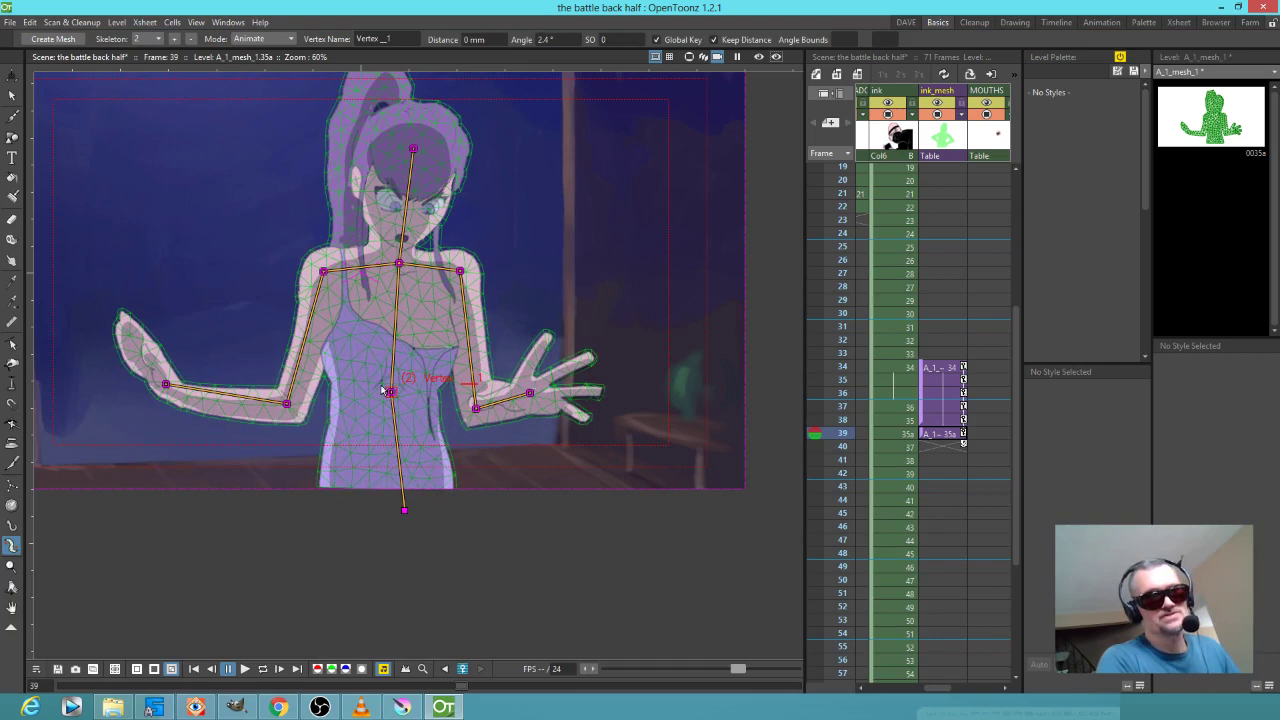
{"action": "mouse_move", "coordinate": [399, 272]}
{"action": "left_mouse_down"}
{"action": "mouse_move", "coordinate": [314, 258]}
{"action": "mouse_move", "coordinate": [470, 292]}
{"action": "mouse_move", "coordinate": [397, 279]}
{"action": "left_mouse_up"}
{"action": "left_click", "coordinate": [404, 511]}
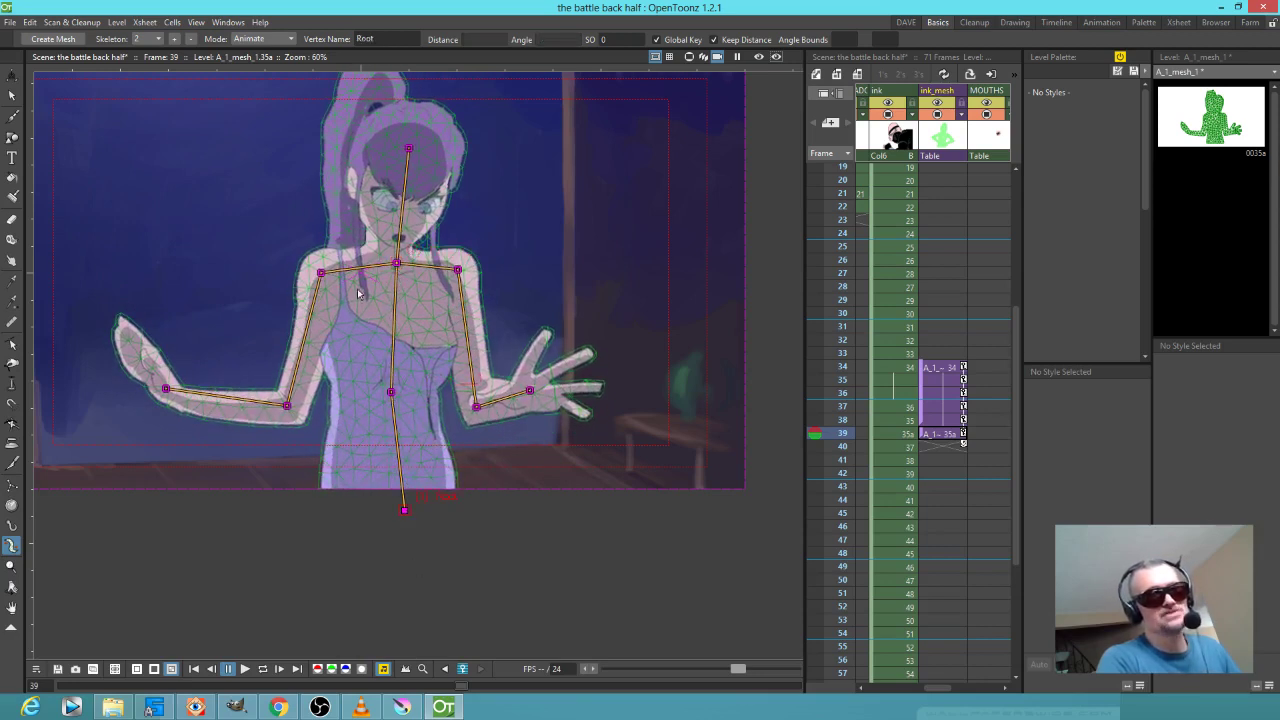
In Build Skeleton mode, move the root vertex of skeleton 2 up to the hips, inside the mesh.
{"action": "left_click", "coordinate": [260, 40]}
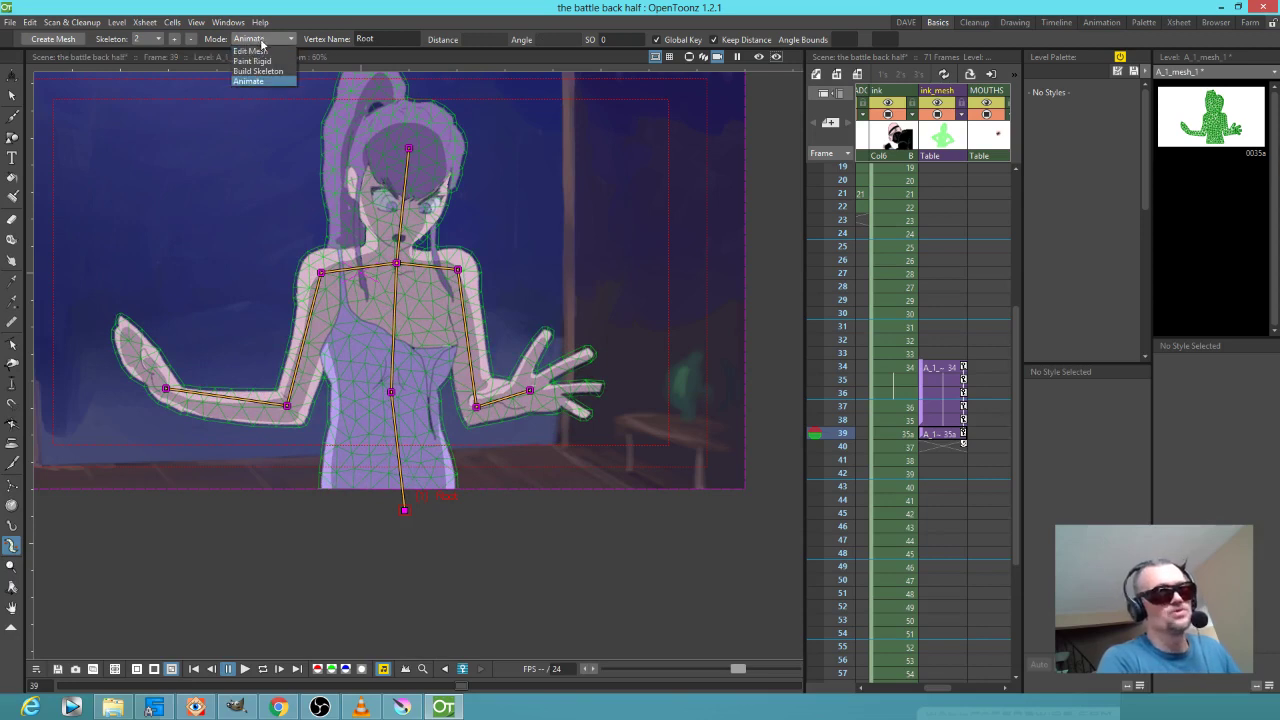
{"action": "left_click", "coordinate": [258, 72]}
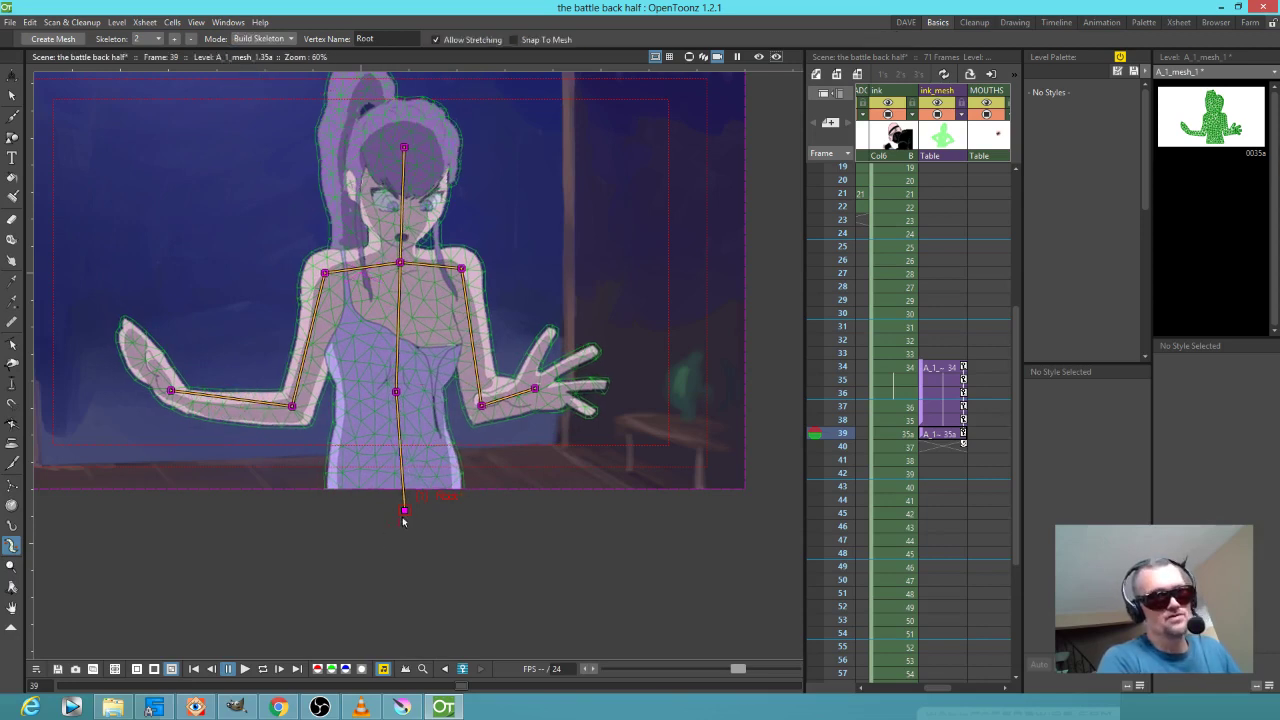
{"action": "left_click_drag", "start_coordinate": [404, 512], "coordinate": [401, 476]}
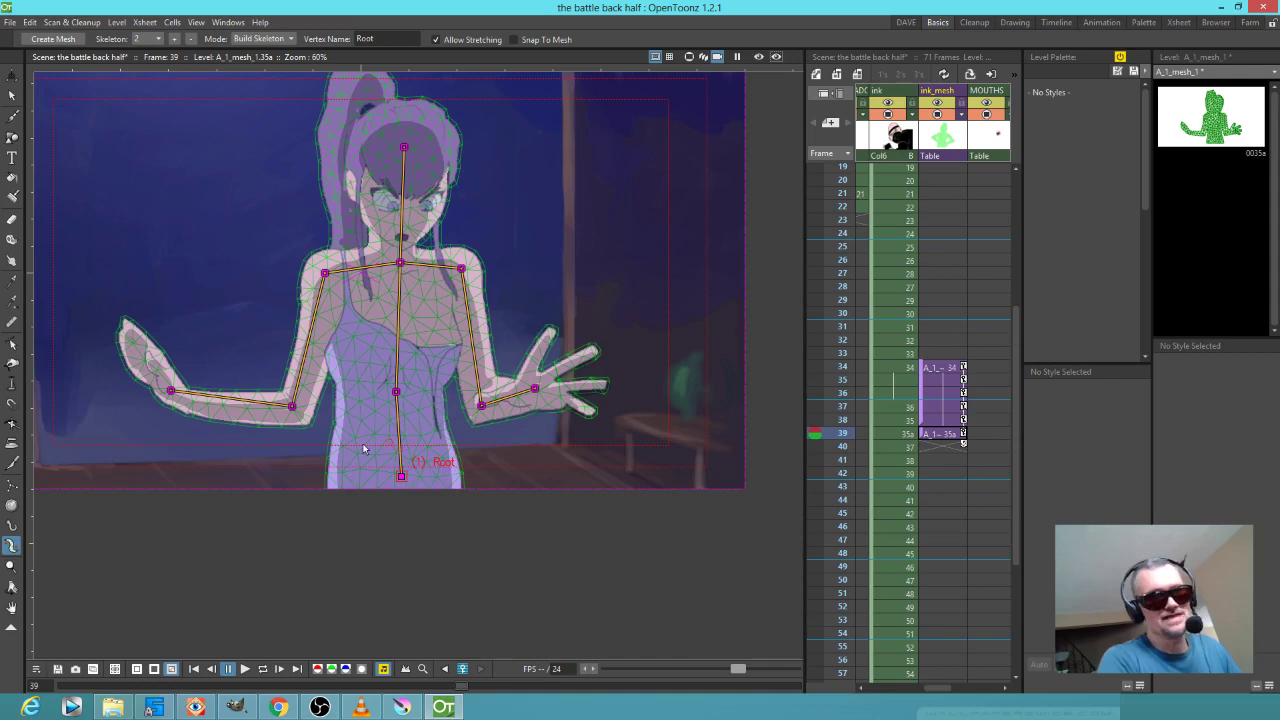
In Animate mode at frame 39, repose the torso and neck vertices and rotate the head vertex to about -5.3°.
{"action": "left_click", "coordinate": [264, 39]}
{"action": "left_click", "coordinate": [262, 77]}
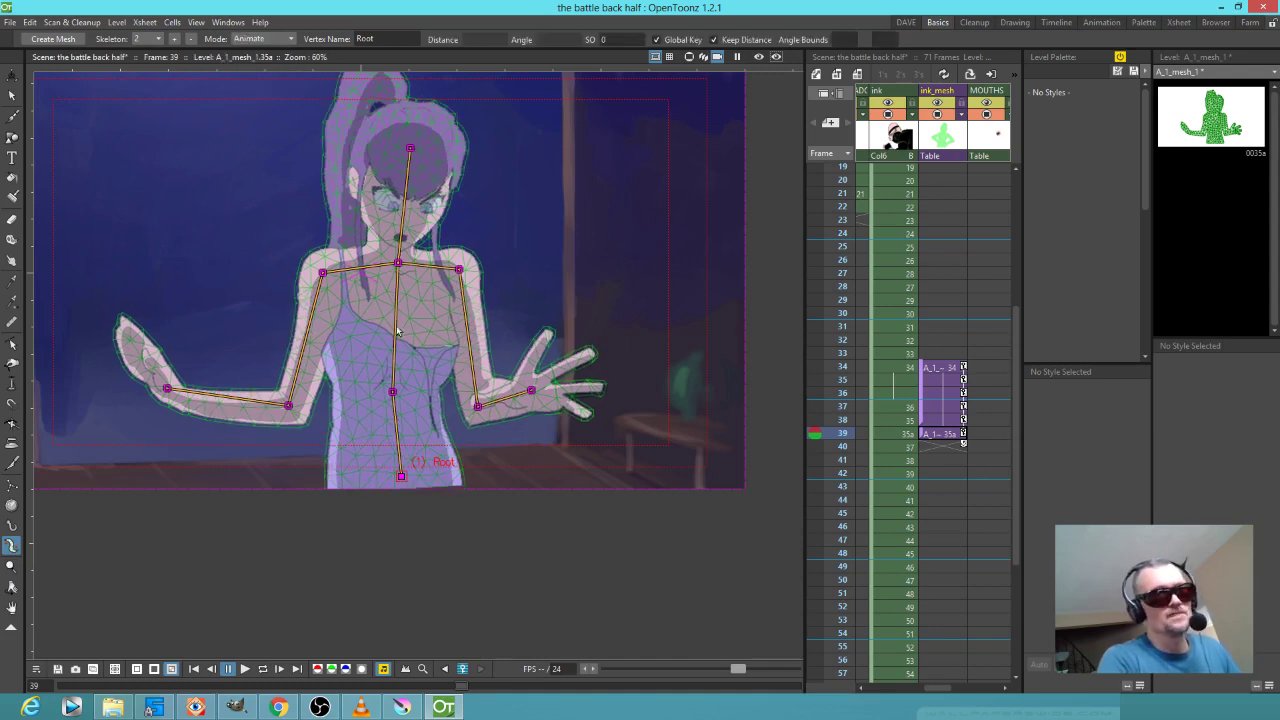
{"action": "mouse_move", "coordinate": [396, 392]}
{"action": "left_mouse_down"}
{"action": "mouse_move", "coordinate": [408, 402]}
{"action": "mouse_move", "coordinate": [396, 396]}
{"action": "left_mouse_up"}
{"action": "left_click_drag", "start_coordinate": [406, 265], "coordinate": [398, 222]}
{"action": "mouse_move", "coordinate": [393, 148]}
{"action": "left_mouse_down"}
{"action": "mouse_move", "coordinate": [378, 144]}
{"action": "mouse_move", "coordinate": [396, 147]}
{"action": "left_mouse_up"}
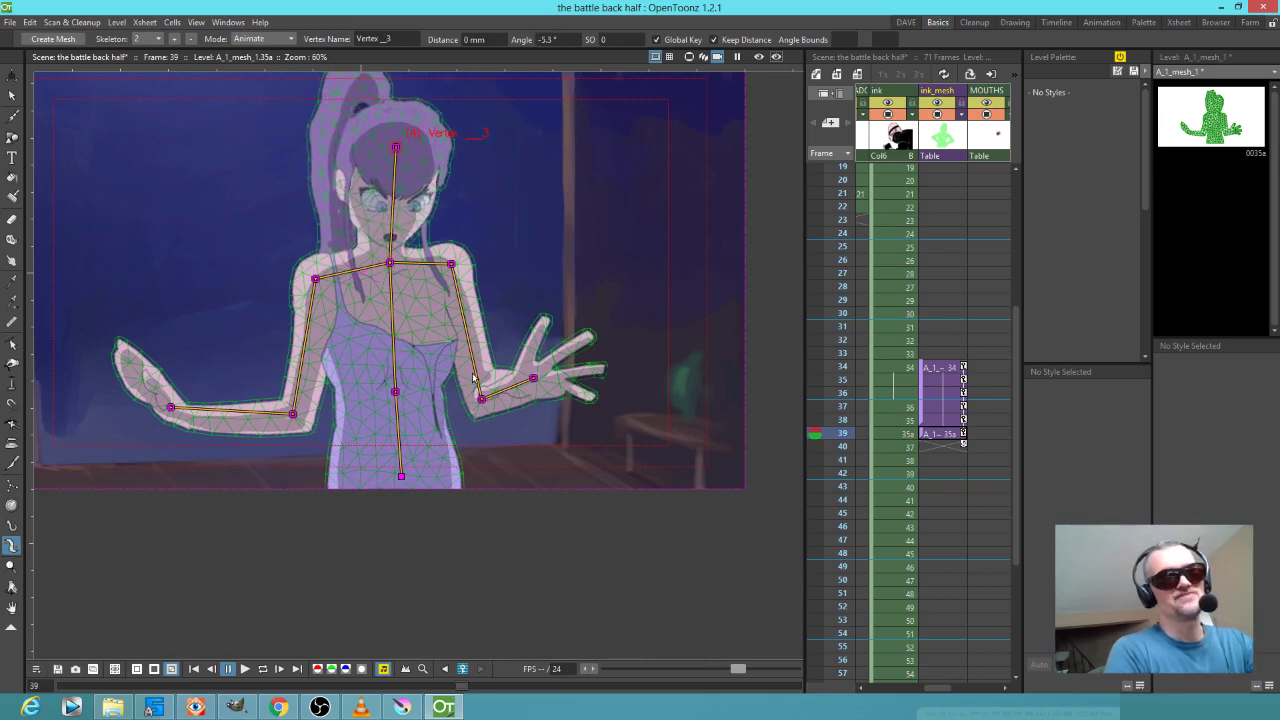
Adjust both wrist vertices and the elbow of the arm without the spread fingers to refine the arm pose at frame 39.
{"action": "mouse_move", "coordinate": [533, 378]}
{"action": "left_mouse_down"}
{"action": "mouse_move", "coordinate": [548, 366]}
{"action": "mouse_move", "coordinate": [538, 374]}
{"action": "left_mouse_up"}
{"action": "mouse_move", "coordinate": [172, 410]}
{"action": "left_mouse_down"}
{"action": "mouse_move", "coordinate": [170, 398]}
{"action": "mouse_move", "coordinate": [166, 428]}
{"action": "mouse_move", "coordinate": [163, 404]}
{"action": "left_mouse_up"}
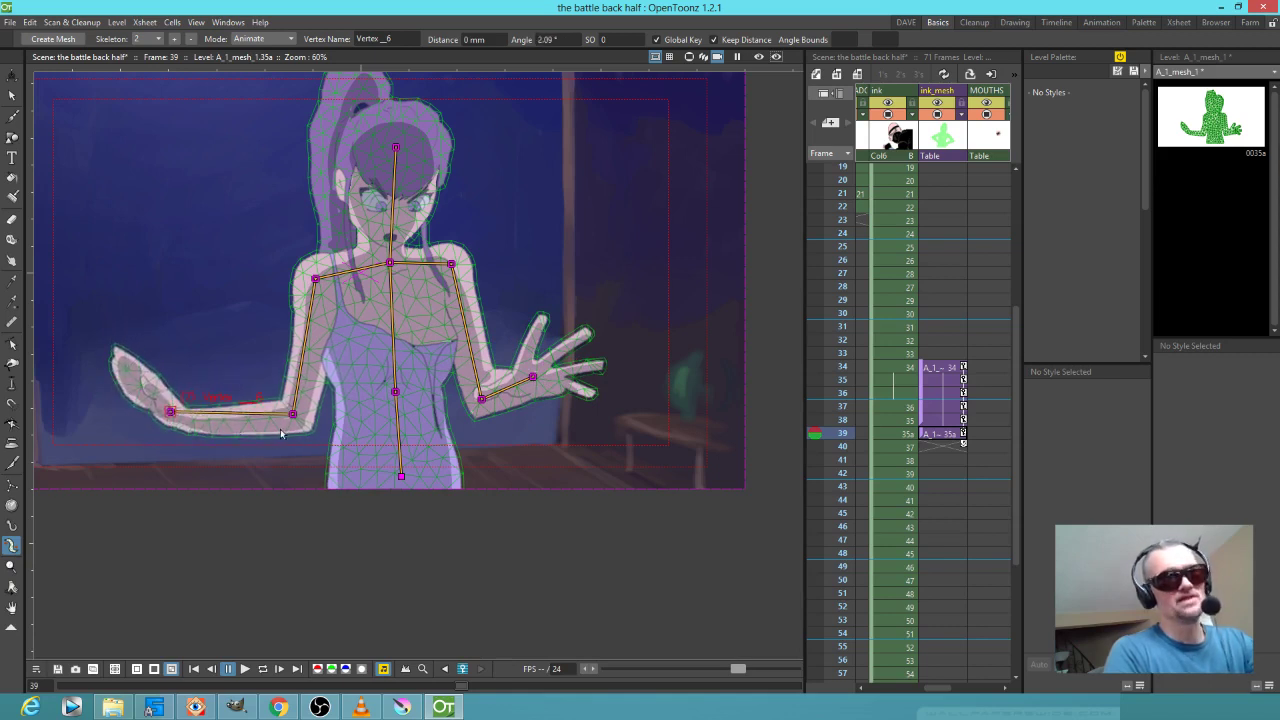
{"action": "left_click_drag", "start_coordinate": [292, 414], "coordinate": [297, 422]}
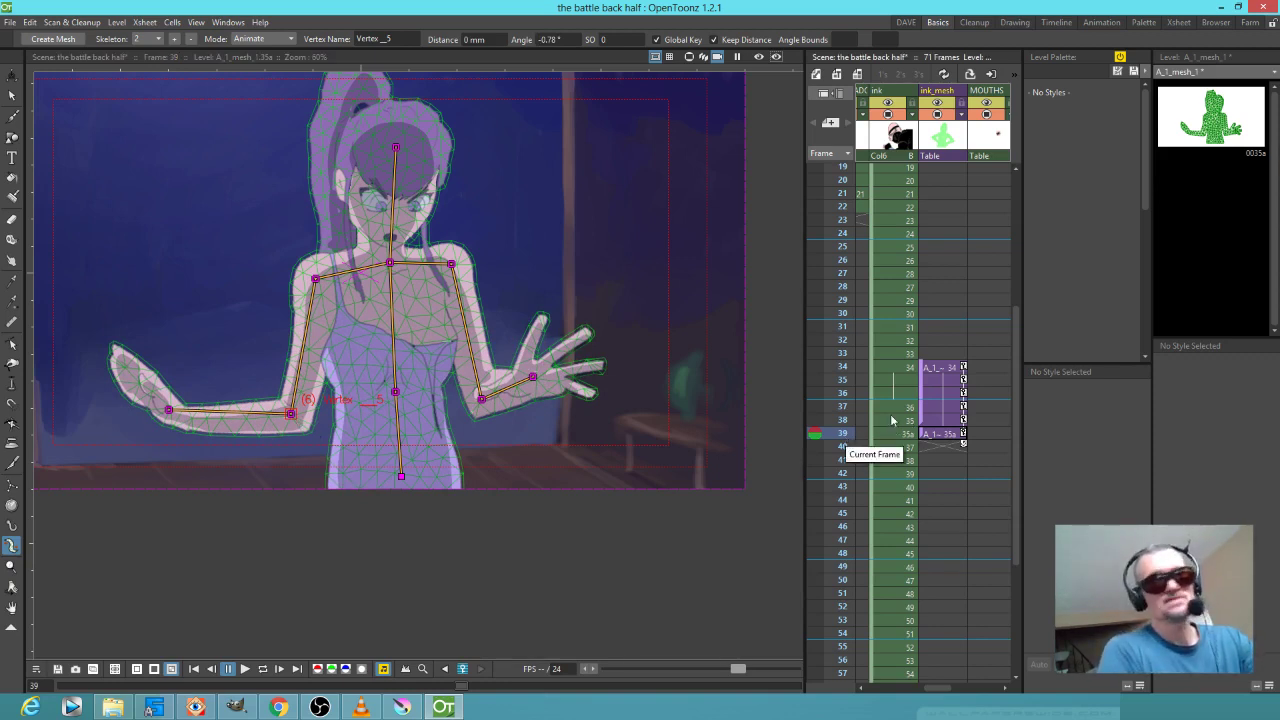
Scrub through the frames up to 39 to examine how the animation flows between the two mesh drawings.
{"action": "left_click", "coordinate": [842, 423]}
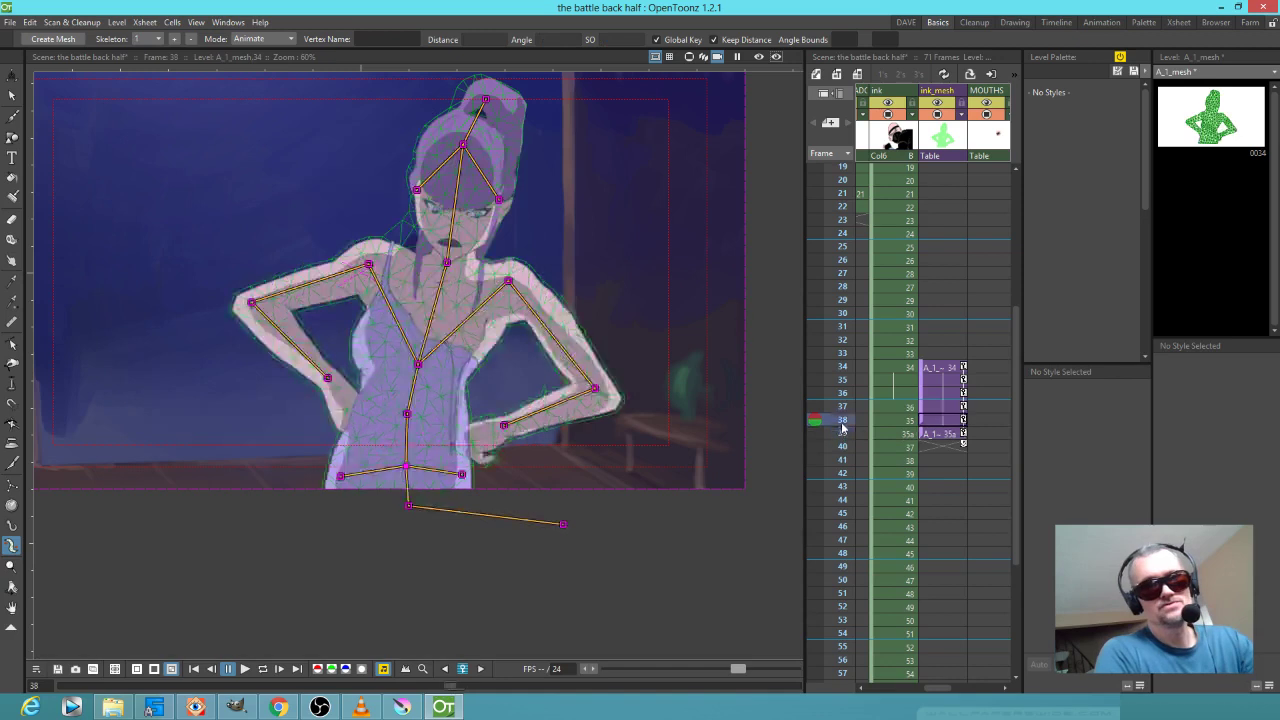
{"action": "mouse_move", "coordinate": [842, 427]}
{"action": "left_mouse_down"}
{"action": "mouse_move", "coordinate": [837, 378]}
{"action": "mouse_move", "coordinate": [834, 436]}
{"action": "left_mouse_up"}
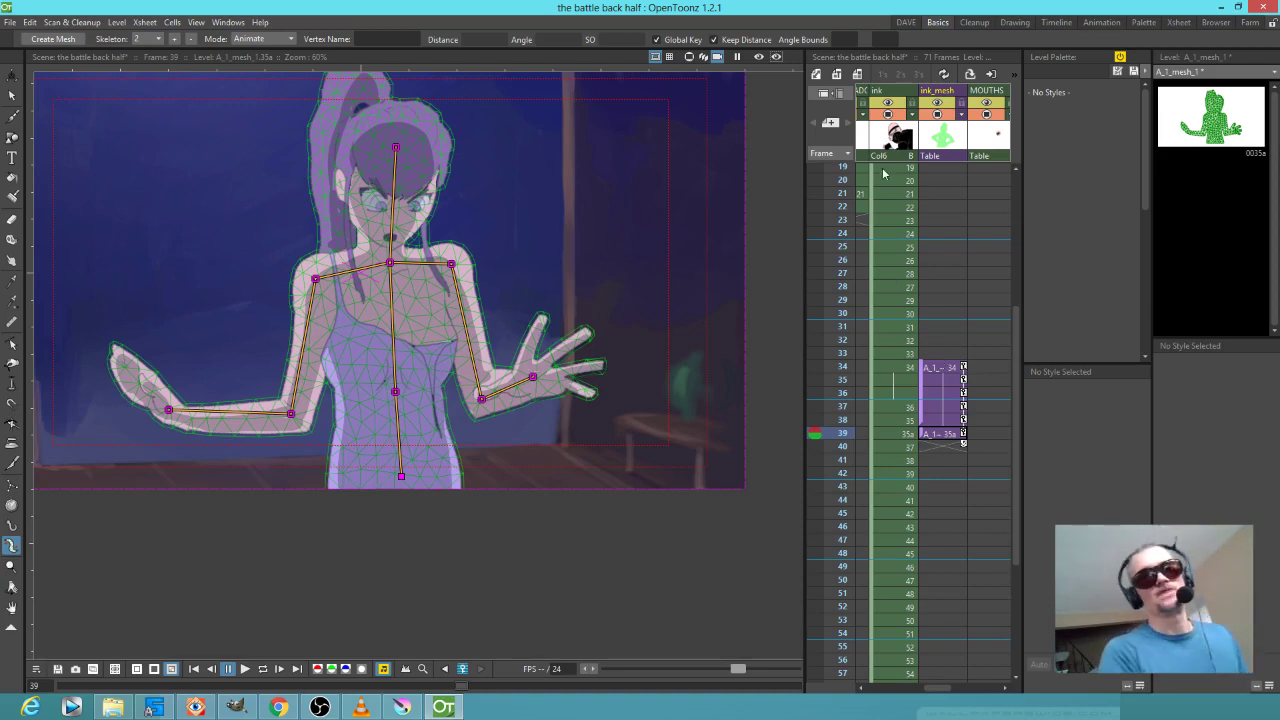
{"action": "scroll", "coordinate": [968, 289], "scroll_direction": "up", "scroll_amount": 2}
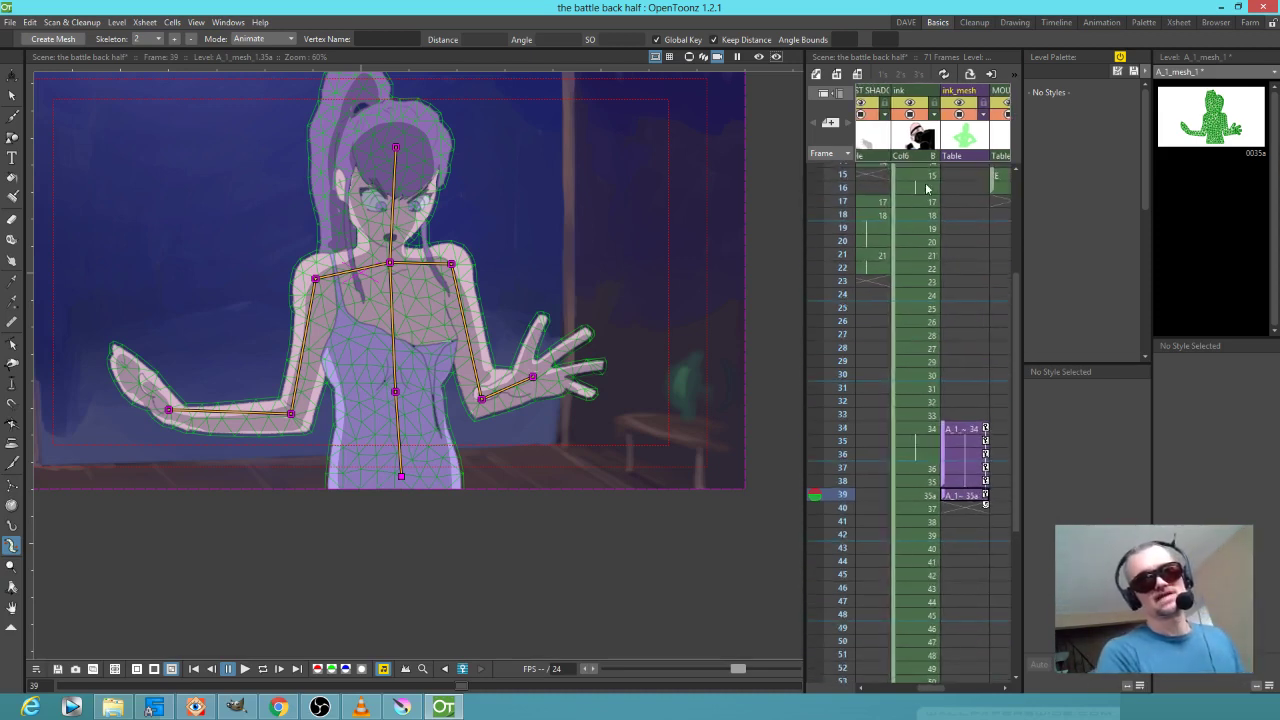
{"action": "left_click_drag", "start_coordinate": [843, 178], "coordinate": [794, 431]}
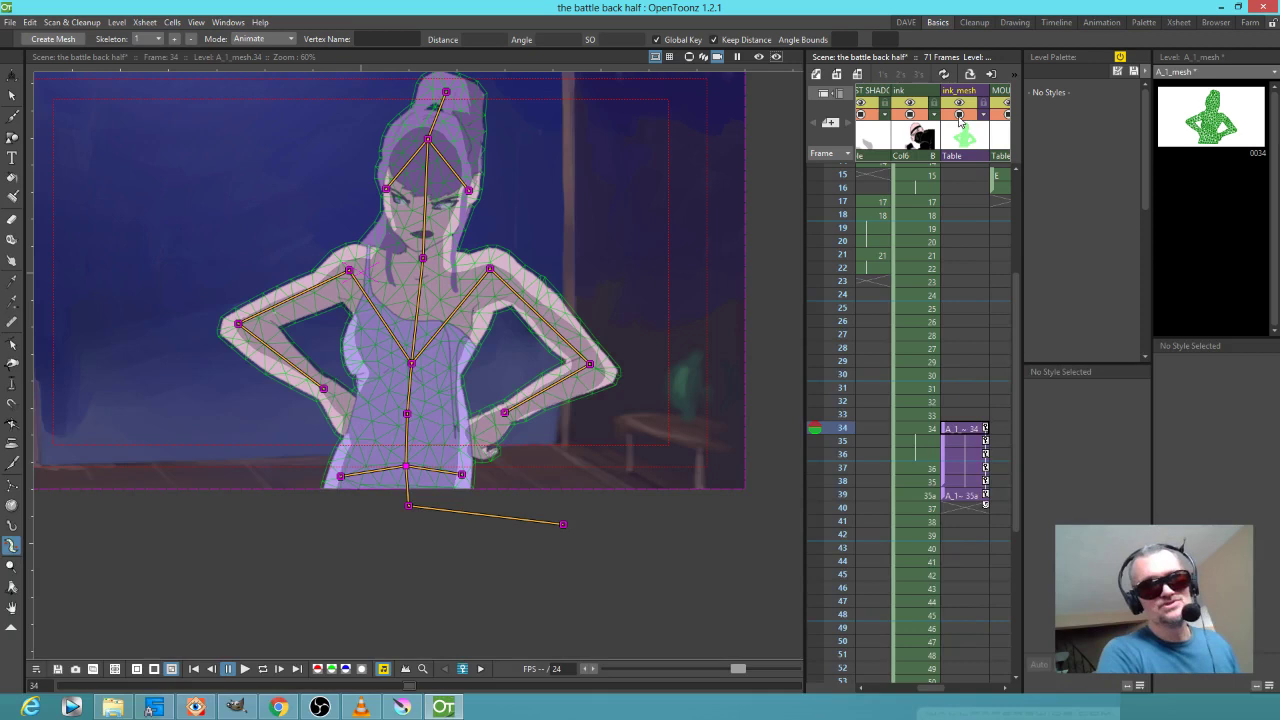
{"action": "mouse_move", "coordinate": [838, 432]}
{"action": "left_mouse_down"}
{"action": "mouse_move", "coordinate": [838, 472]}
{"action": "mouse_move", "coordinate": [836, 416]}
{"action": "mouse_move", "coordinate": [835, 462]}
{"action": "mouse_move", "coordinate": [833, 437]}
{"action": "left_mouse_up"}
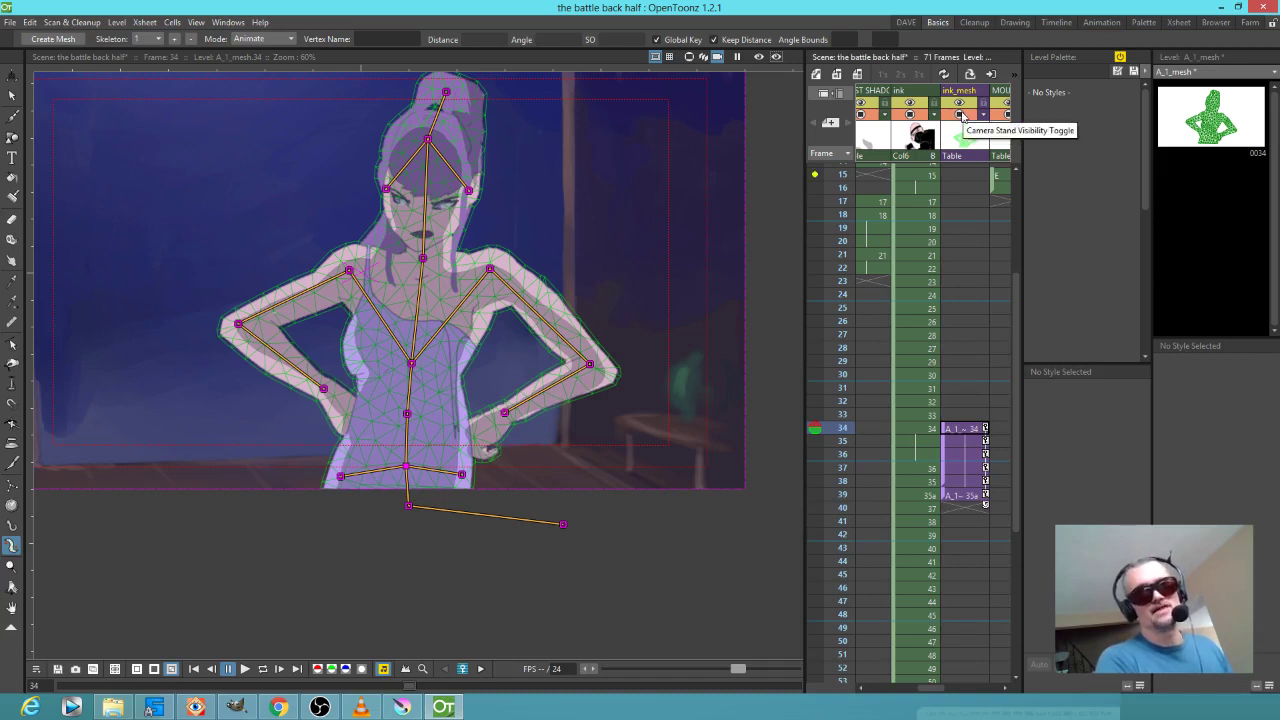
Hide the ink_mesh column from the camera stand so the artwork displays without the mesh and skeleton.
{"action": "left_click", "coordinate": [961, 115]}
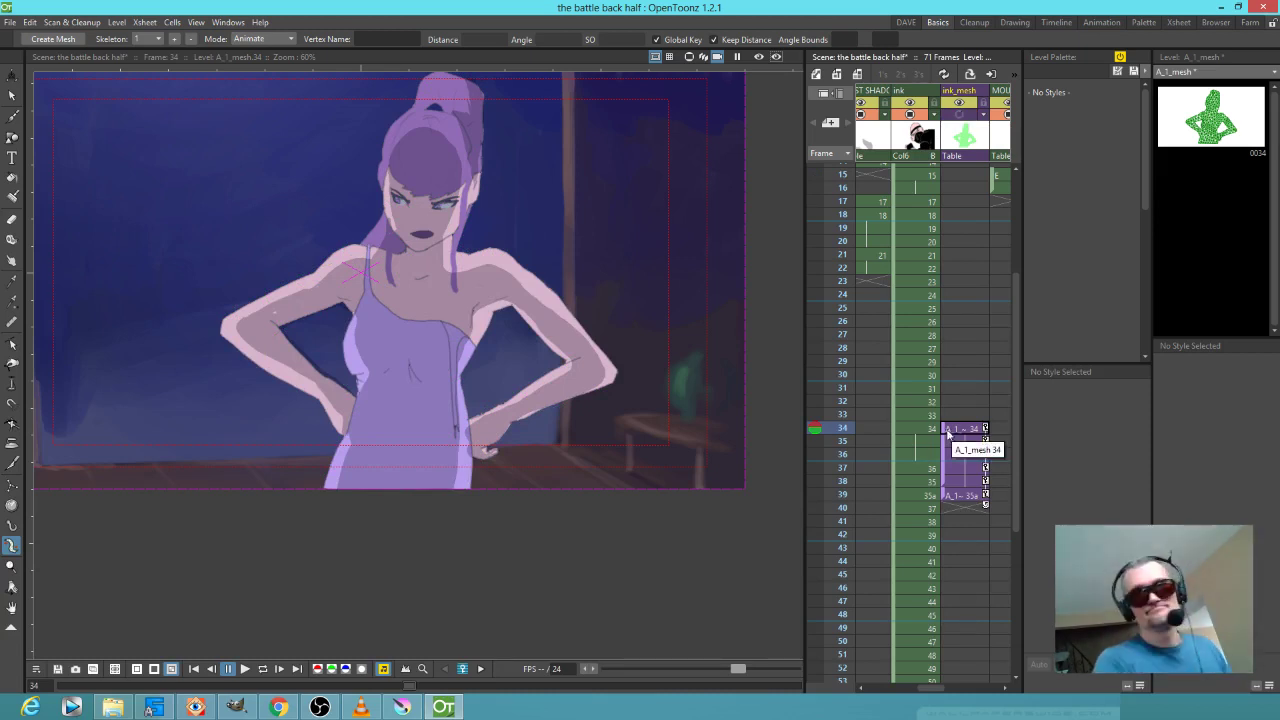
{"action": "left_click", "coordinate": [961, 115]}
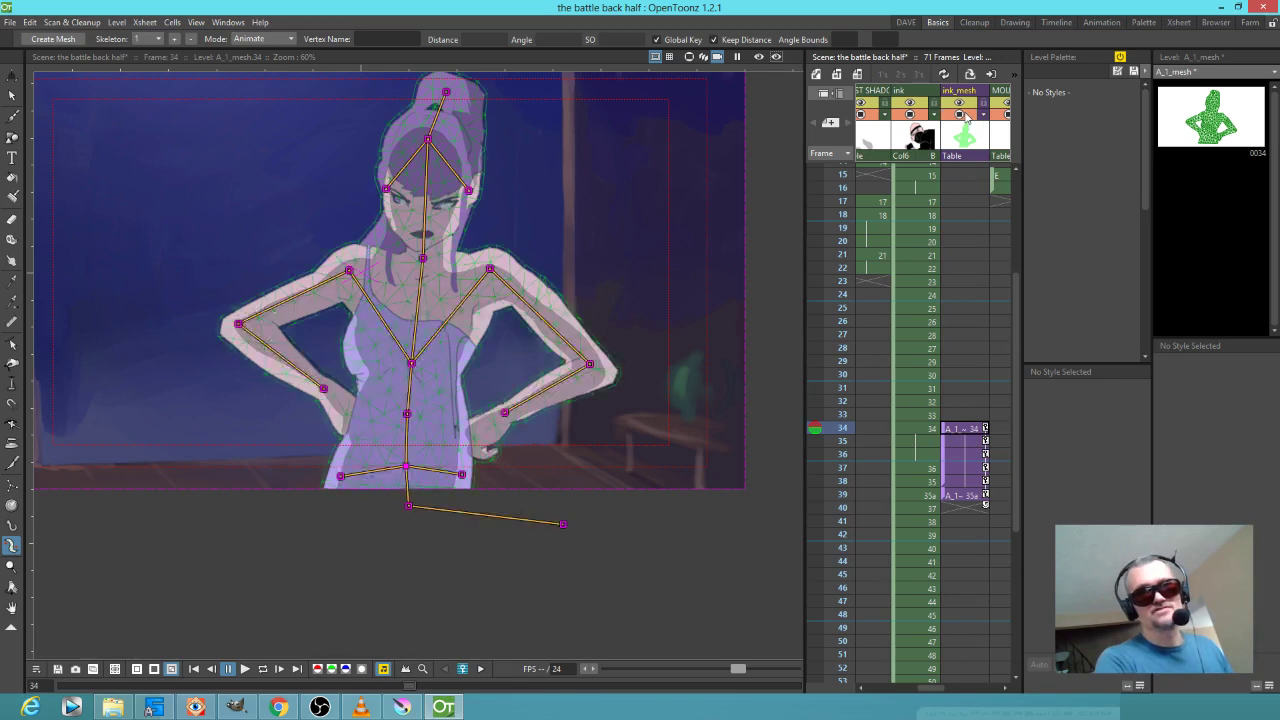
{"action": "left_click", "coordinate": [962, 115]}
Scrub through frames 34 to 39 with the mesh hidden to review the deformed drawings' motion.
{"action": "left_click_drag", "start_coordinate": [835, 388], "coordinate": [844, 495]}
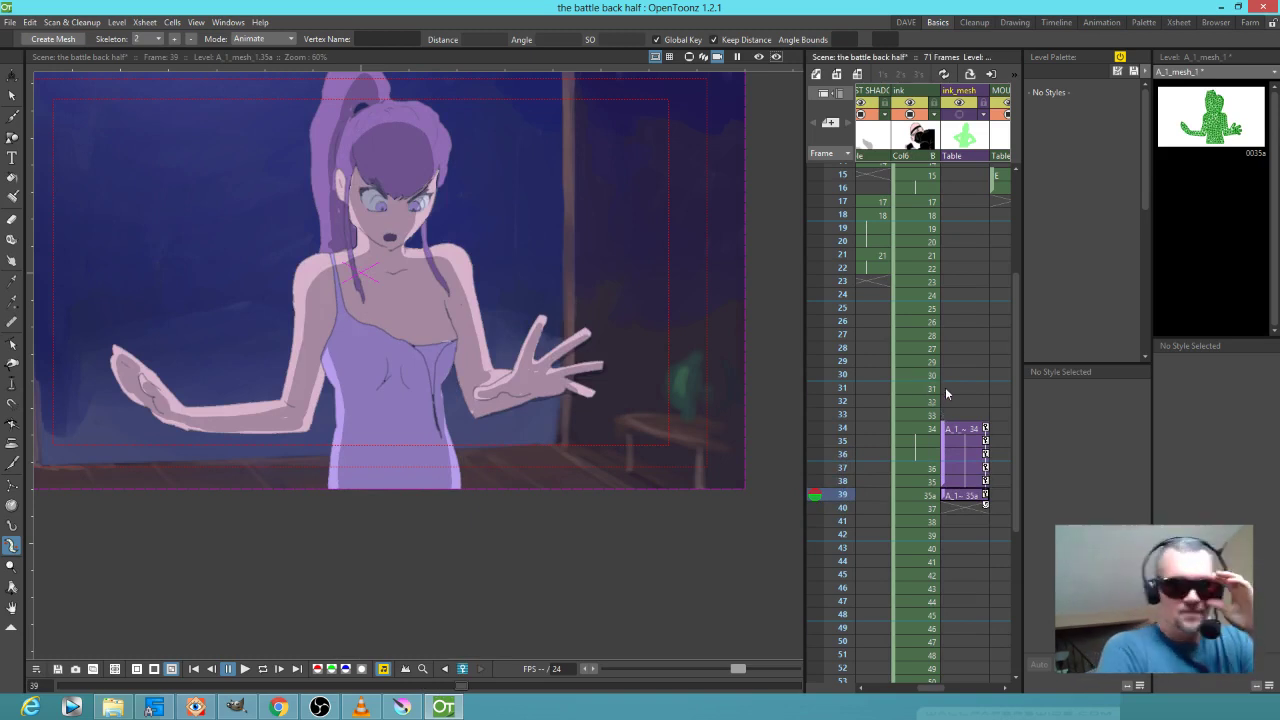
{"action": "scroll", "coordinate": [945, 384], "scroll_direction": "up", "scroll_amount": 3}
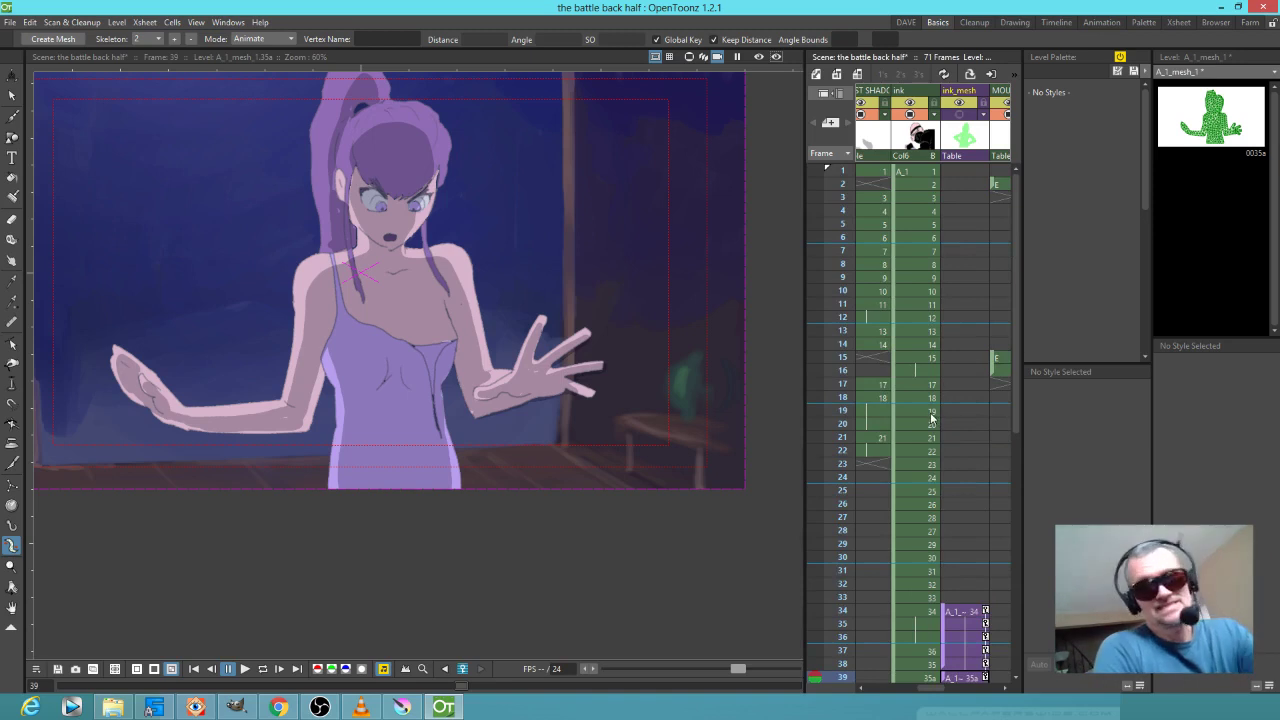
{"action": "scroll", "coordinate": [938, 400], "scroll_direction": "down", "scroll_amount": 3}
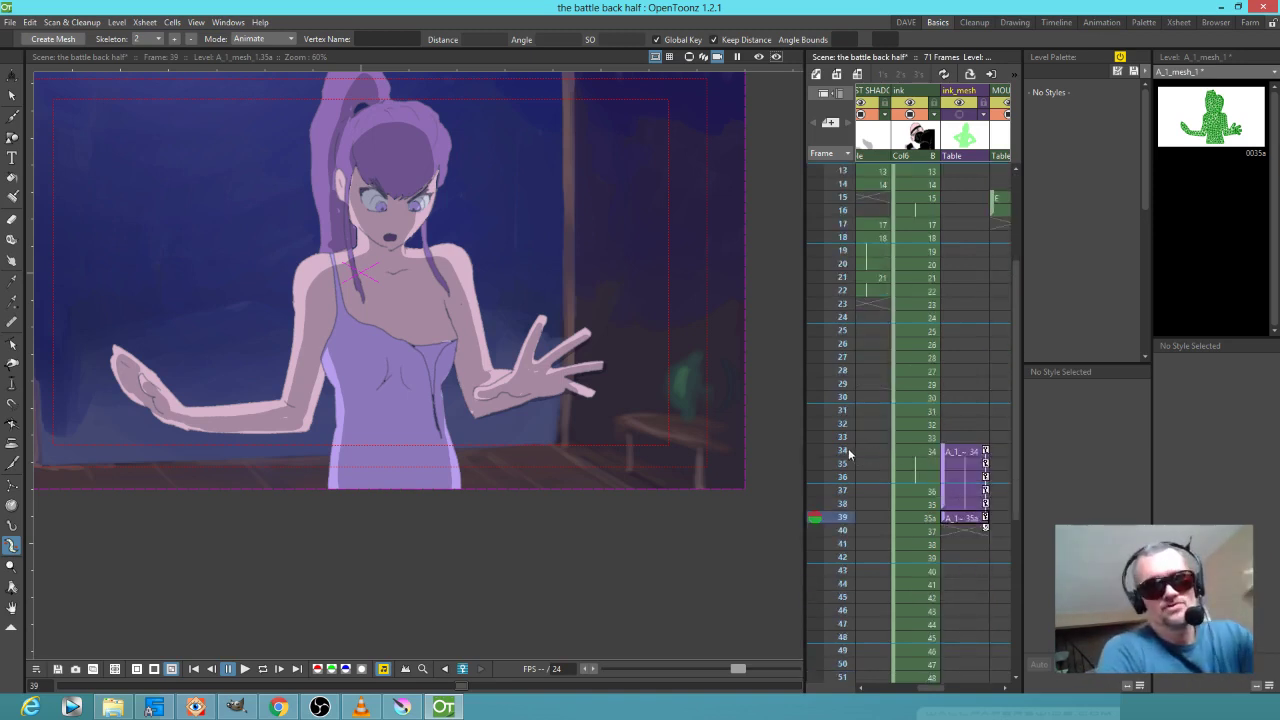
{"action": "left_click_drag", "start_coordinate": [842, 451], "coordinate": [842, 517]}
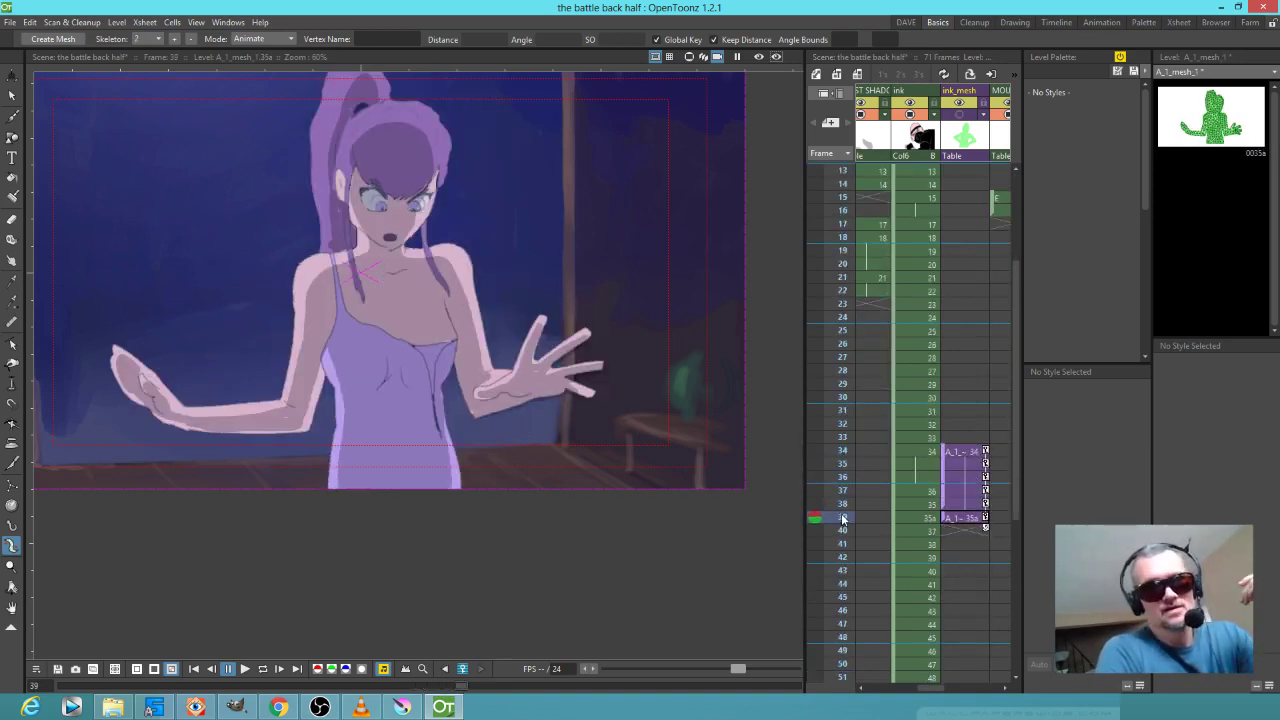
Save the scene with its mesh levels, and scrub between frames 38 and 39 to check the pose change.
{"action": "left_click", "coordinate": [9, 22]}
{"action": "left_click", "coordinate": [20, 61]}
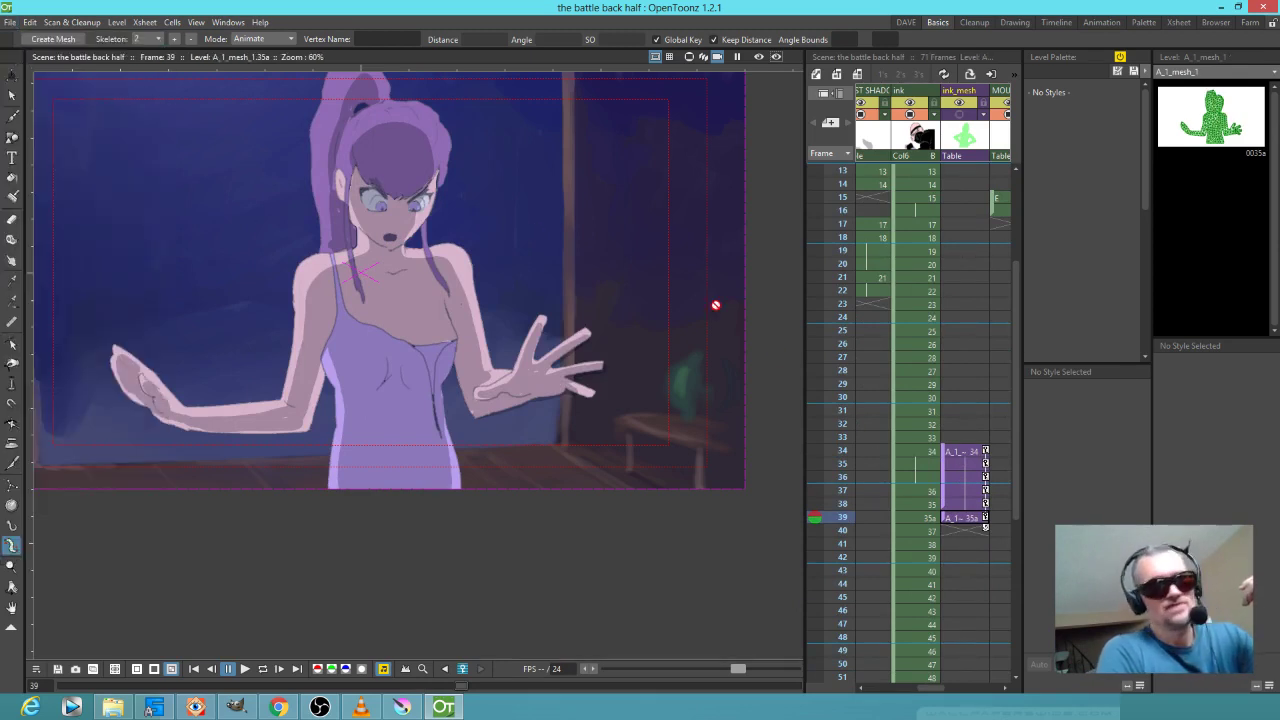
{"action": "left_click", "coordinate": [838, 504]}
{"action": "mouse_move", "coordinate": [838, 504]}
{"action": "left_mouse_down"}
{"action": "mouse_move", "coordinate": [837, 484]}
{"action": "mouse_move", "coordinate": [850, 559]}
{"action": "mouse_move", "coordinate": [852, 505]}
{"action": "mouse_move", "coordinate": [853, 560]}
{"action": "mouse_move", "coordinate": [862, 452]}
{"action": "mouse_move", "coordinate": [859, 512]}
{"action": "left_mouse_up"}
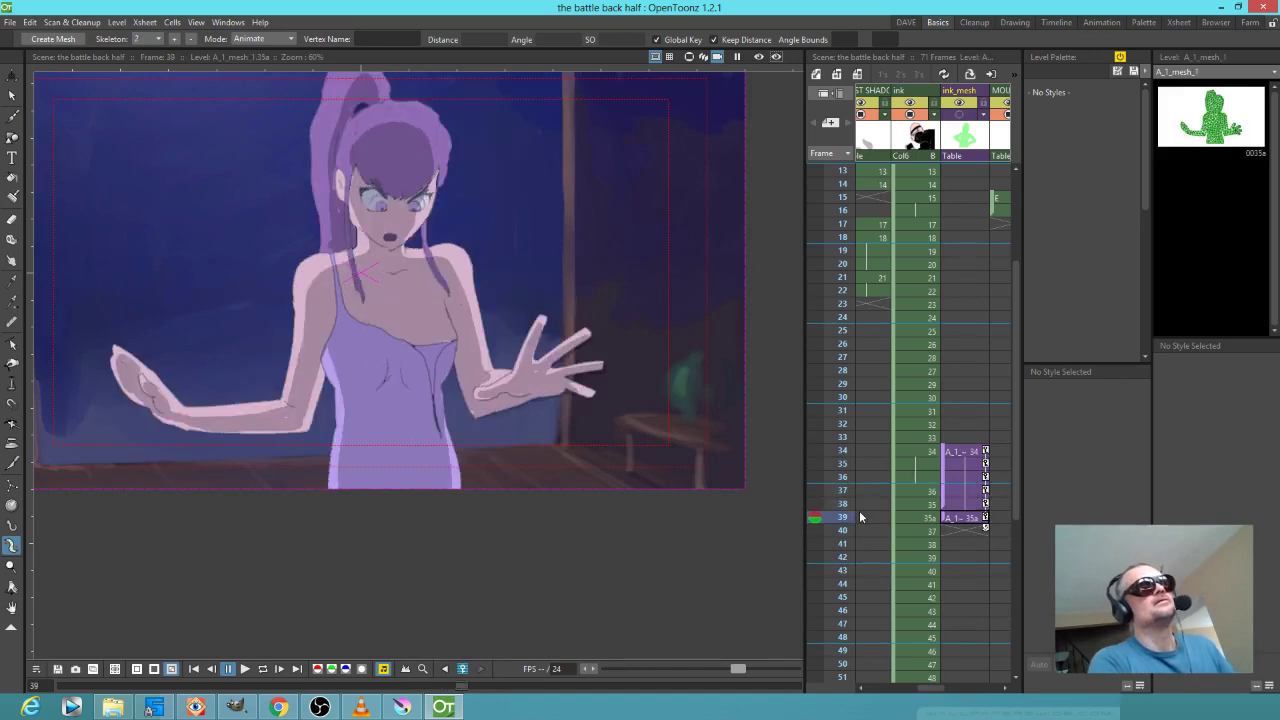